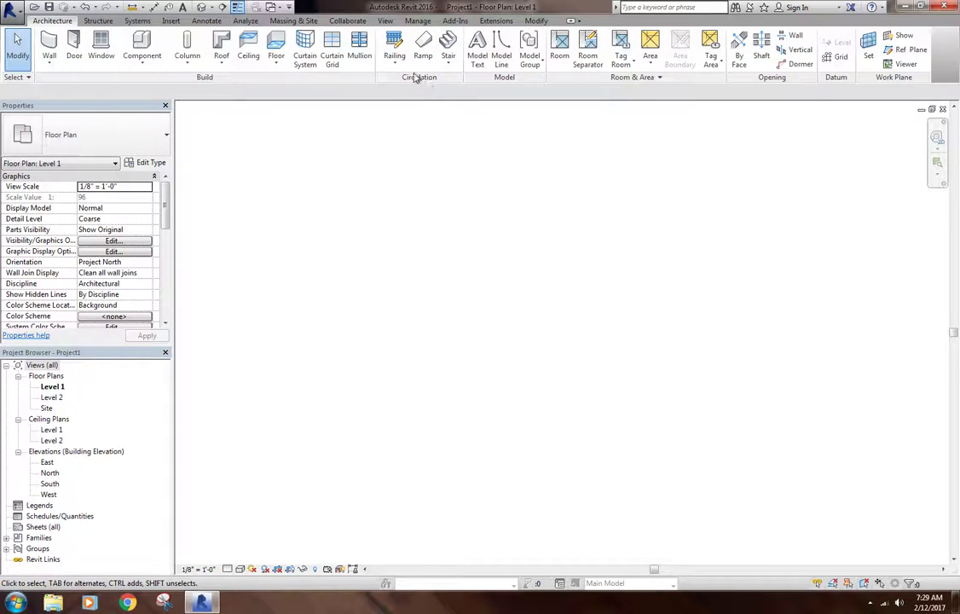
Start a new stair by component and check the location line options, keeping Run: Center
left_click(448, 65)
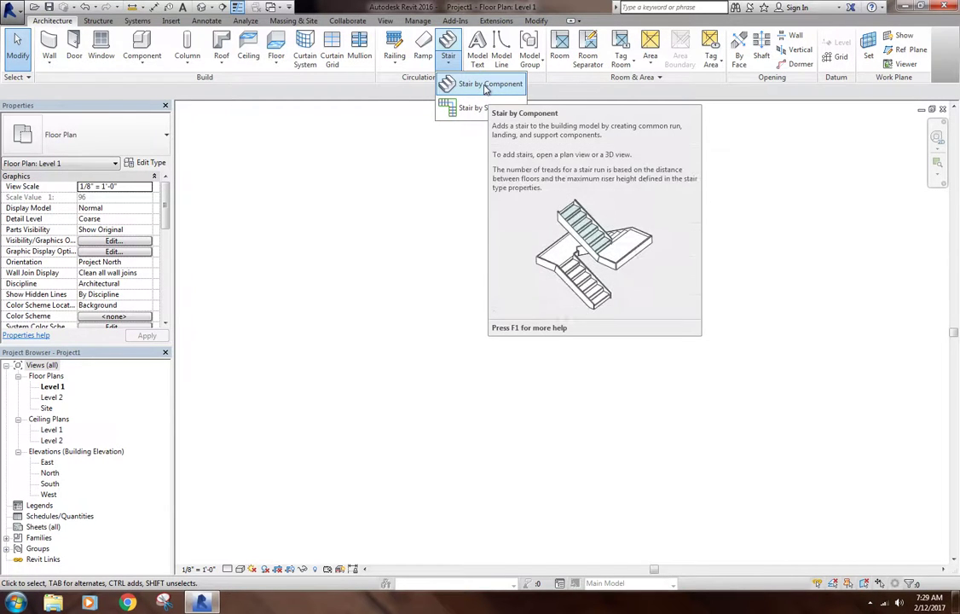
left_click(460, 85)
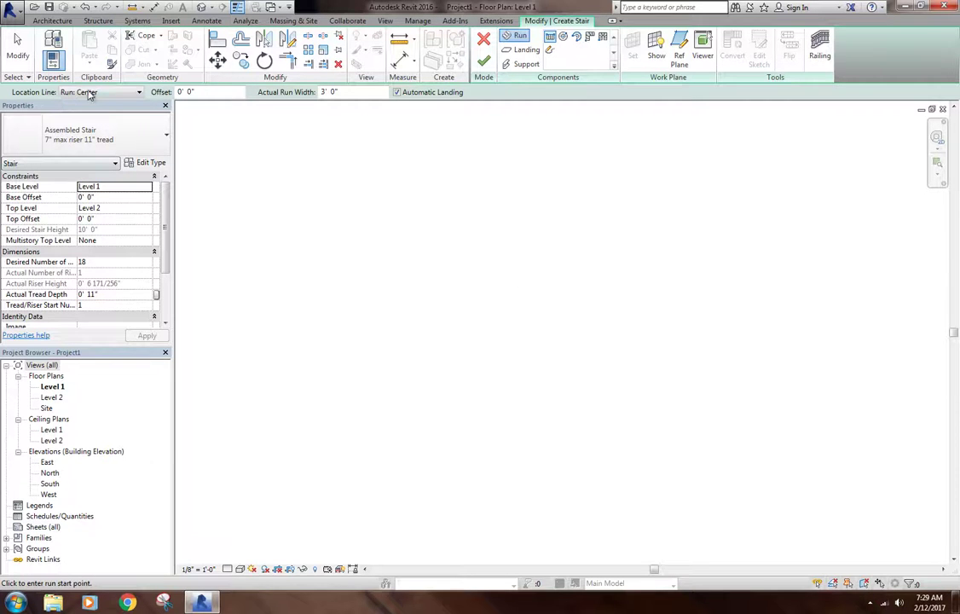
left_click(124, 93)
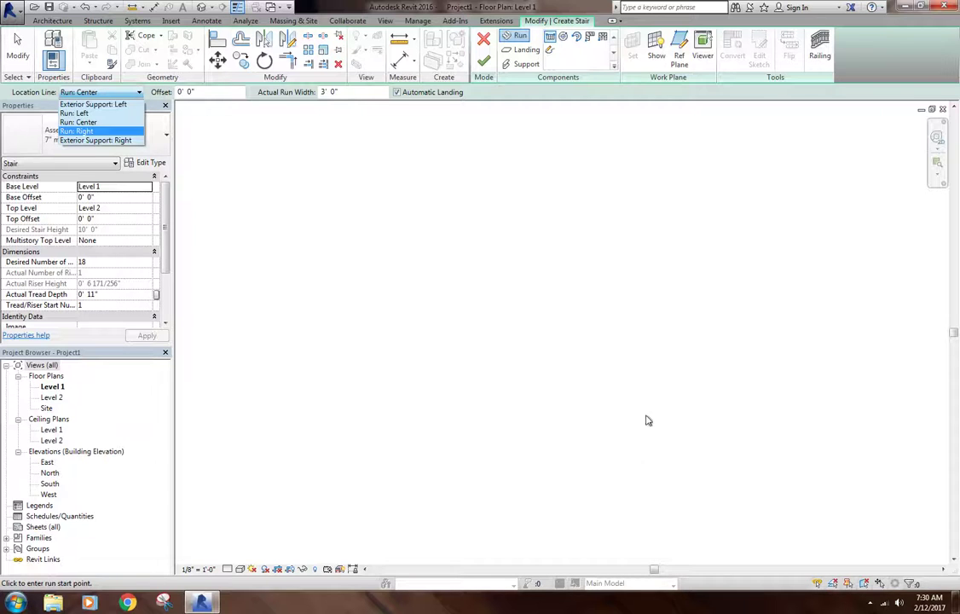
left_click(111, 91)
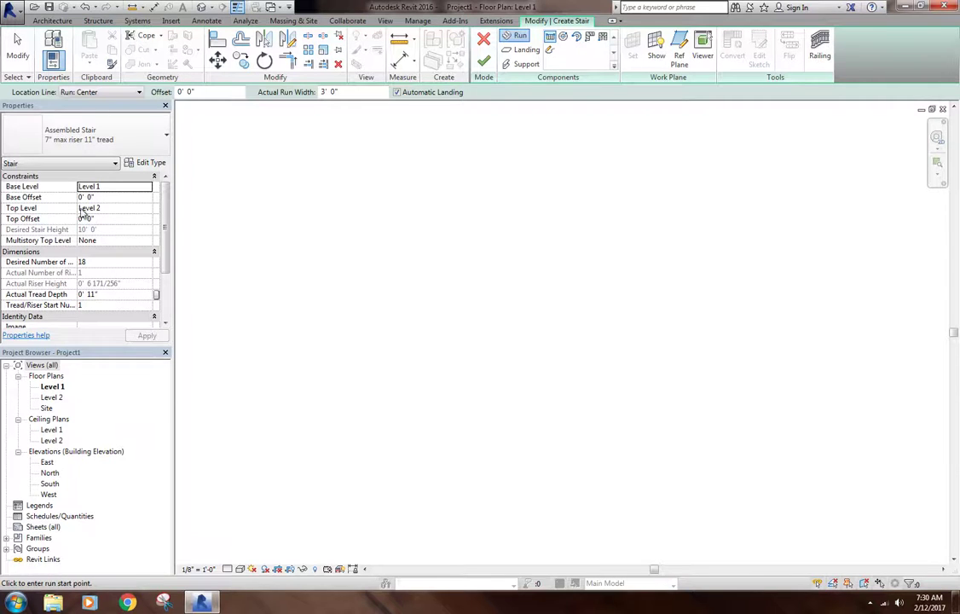
Review the stair's base level, top level and multistory top level options, keeping Level 1, Level 2 and None
left_click(116, 189)
left_click(147, 187)
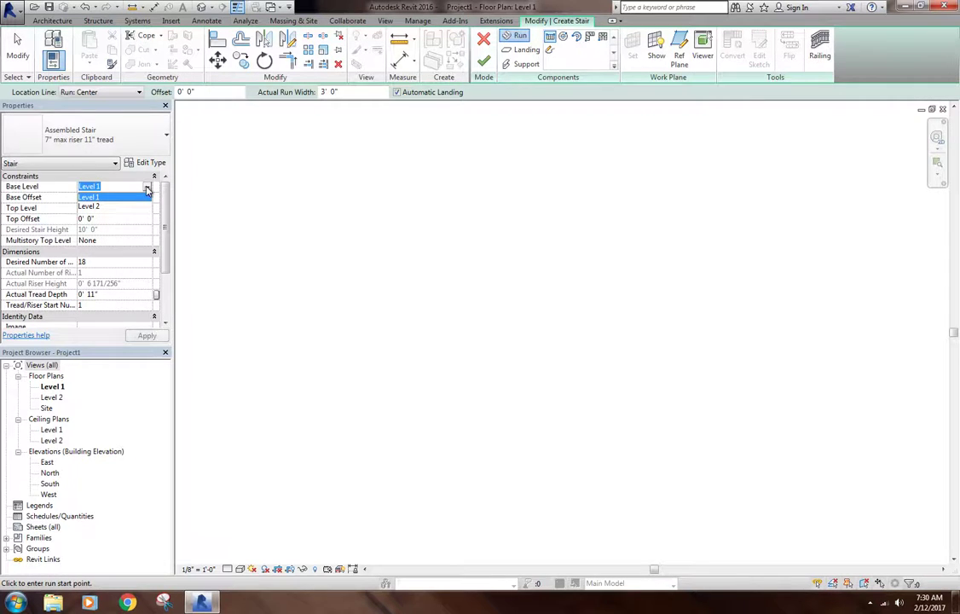
left_click(143, 197)
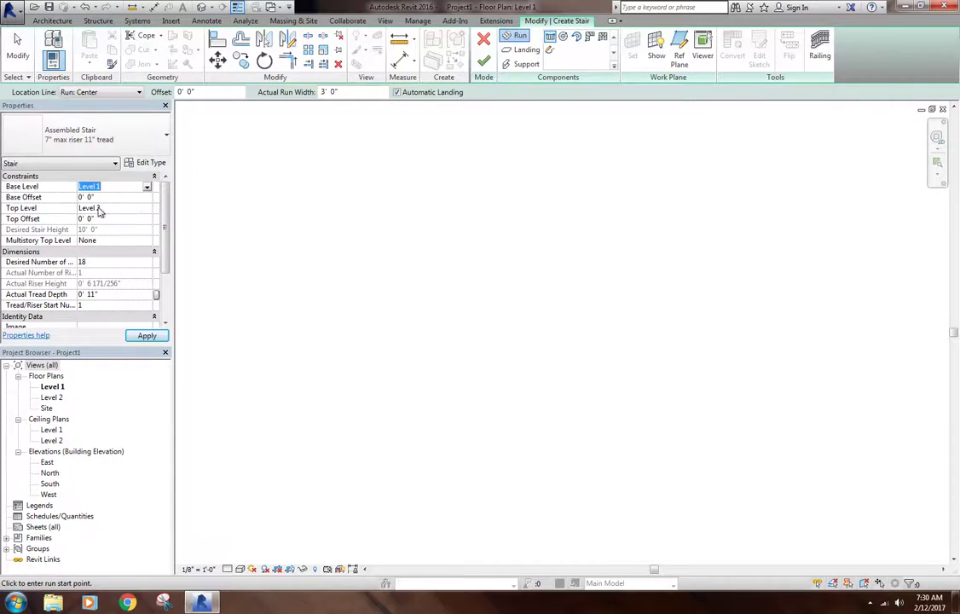
left_click(146, 209)
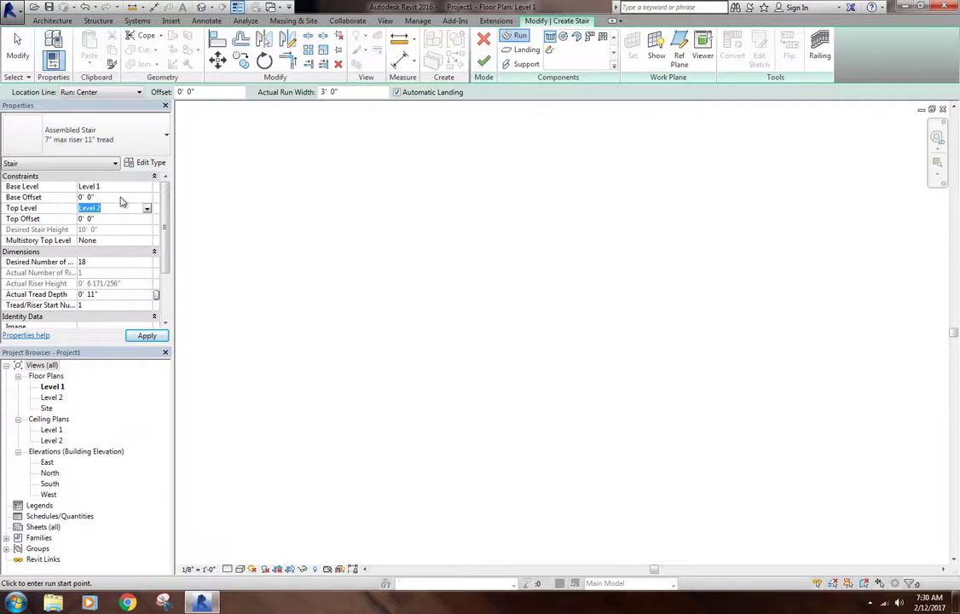
left_click(149, 209)
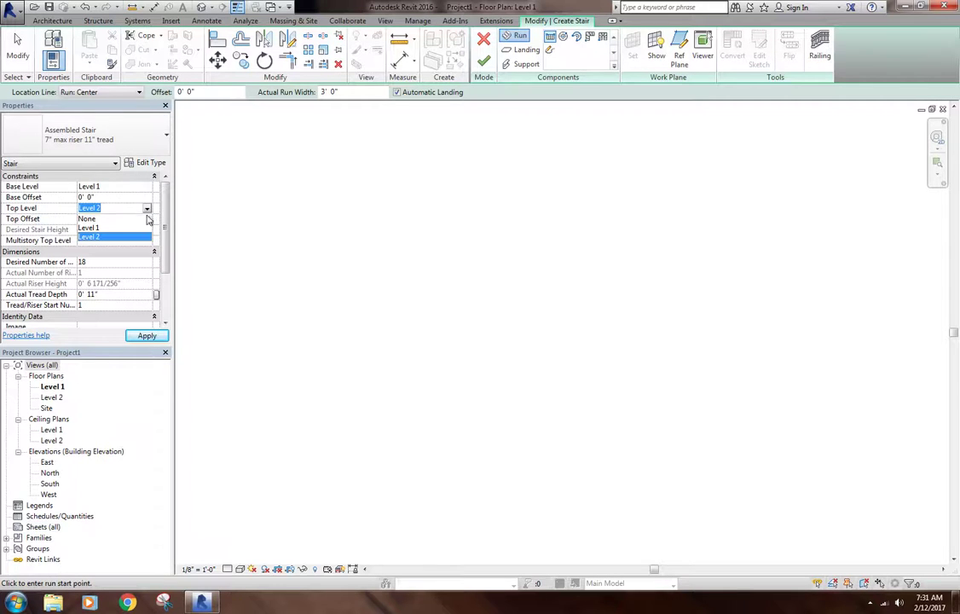
left_click(146, 209)
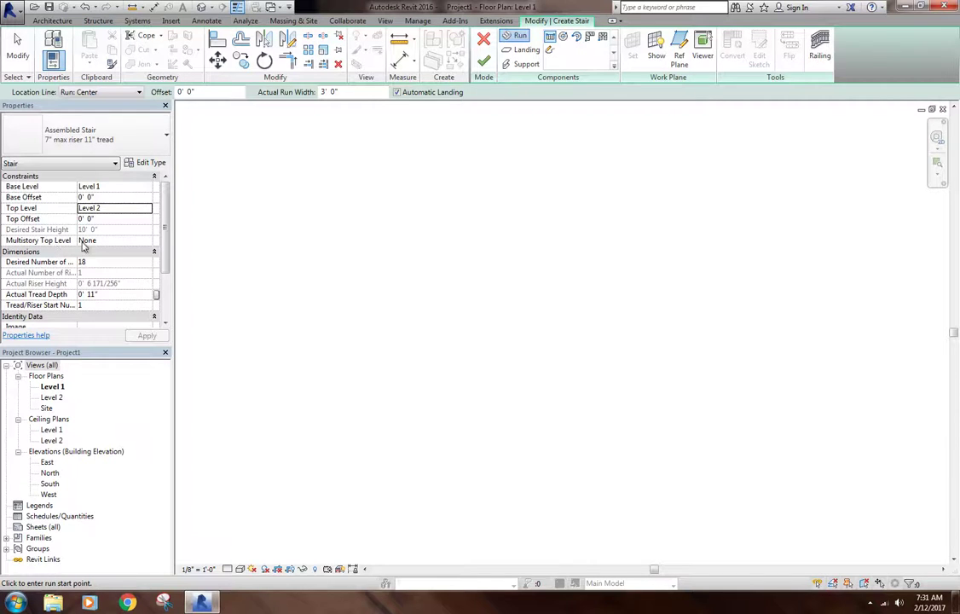
left_click(146, 243)
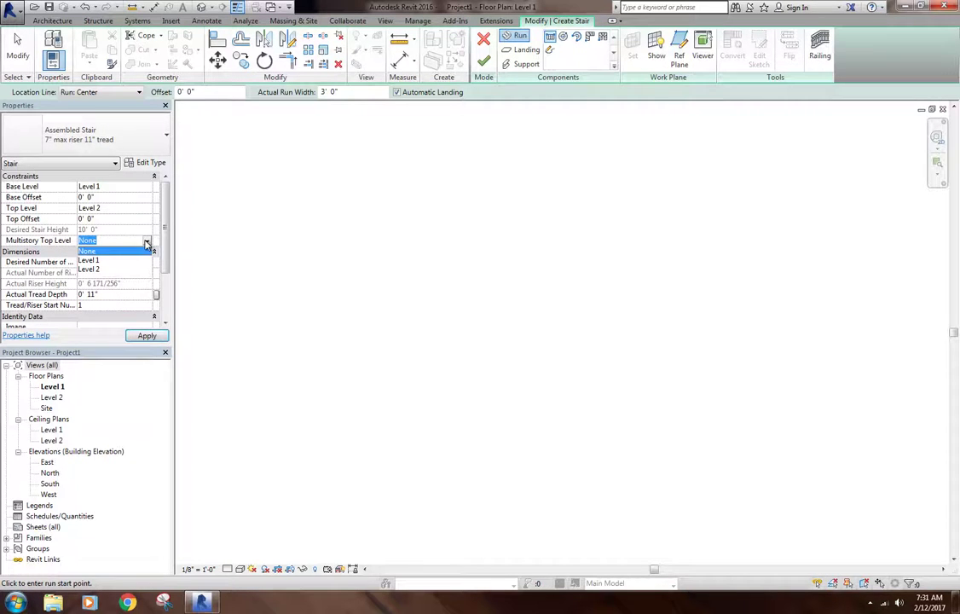
left_click(148, 243)
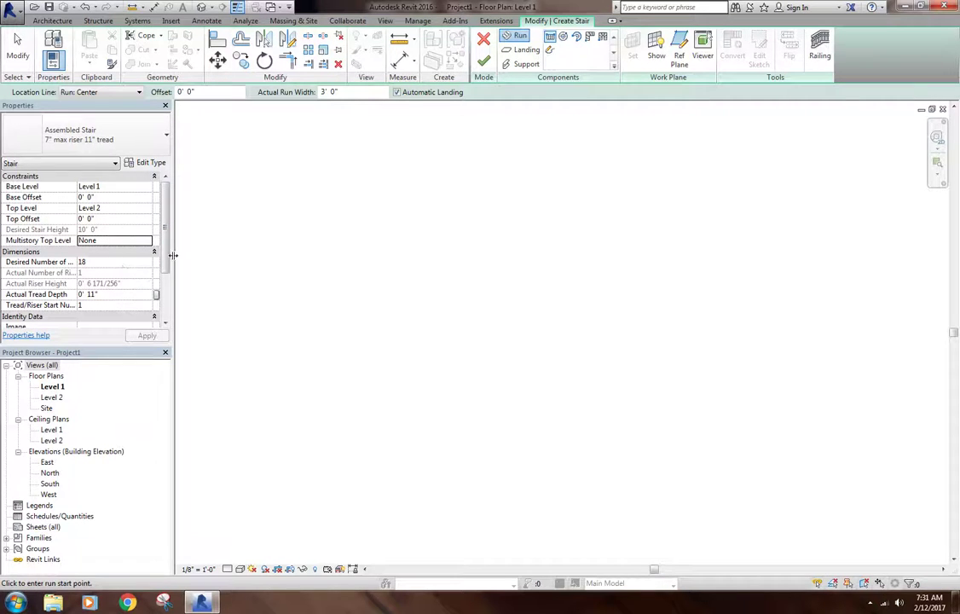
Review the stair's remaining instance properties and the type parameters of the 7" max riser 11" tread type
left_click_drag(165, 246, 171, 279)
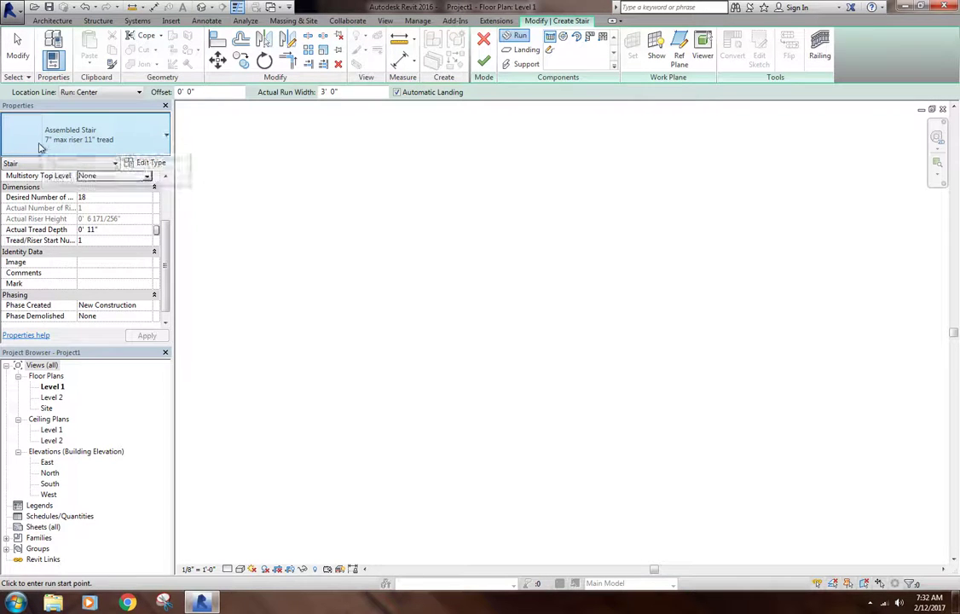
left_click(148, 162)
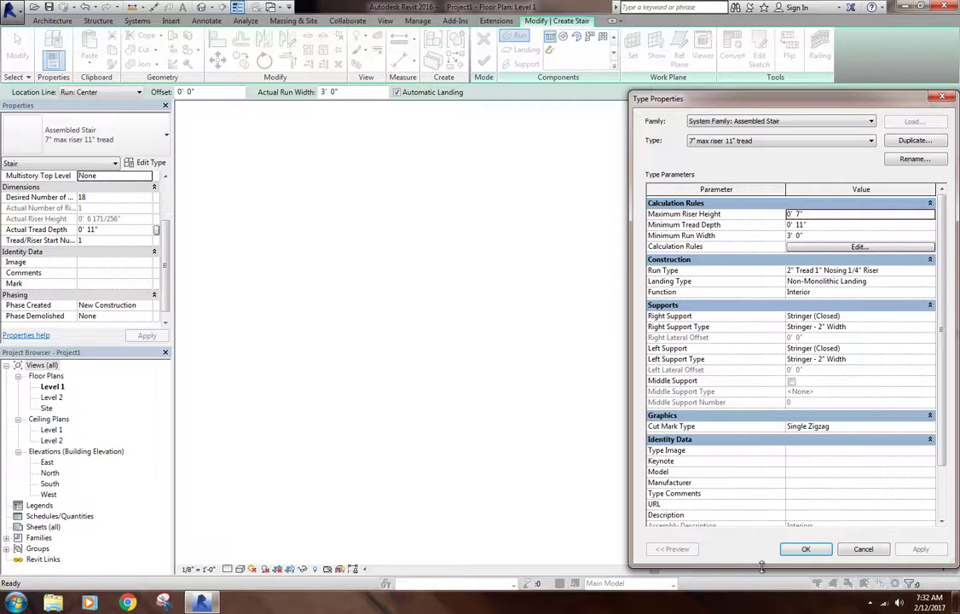
left_click(808, 551)
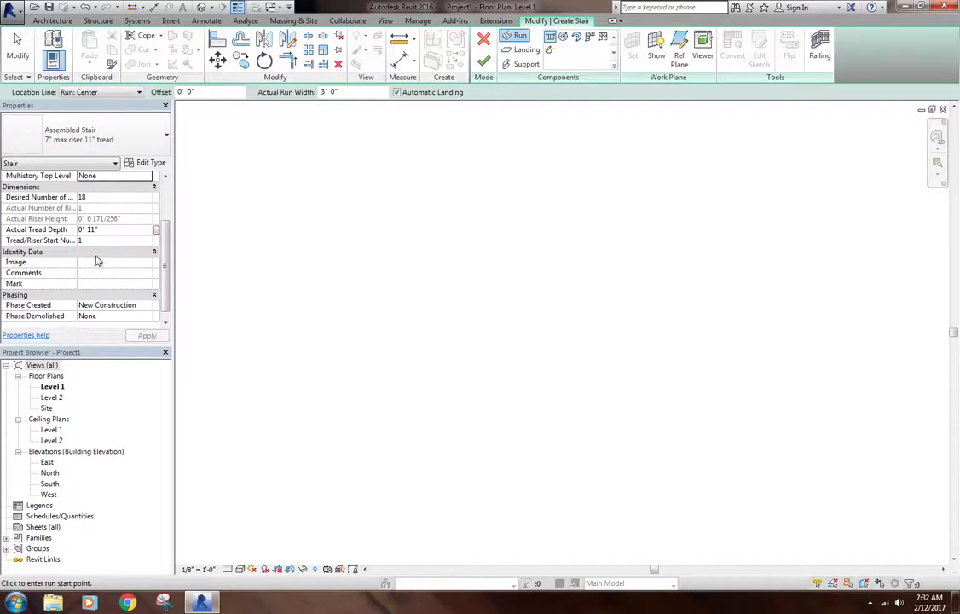
Draw an L-shaped stair of two 9-riser runs, each 7'-4" long, with the second turning 90° downward about 4'-6" past the first
left_click(395, 280)
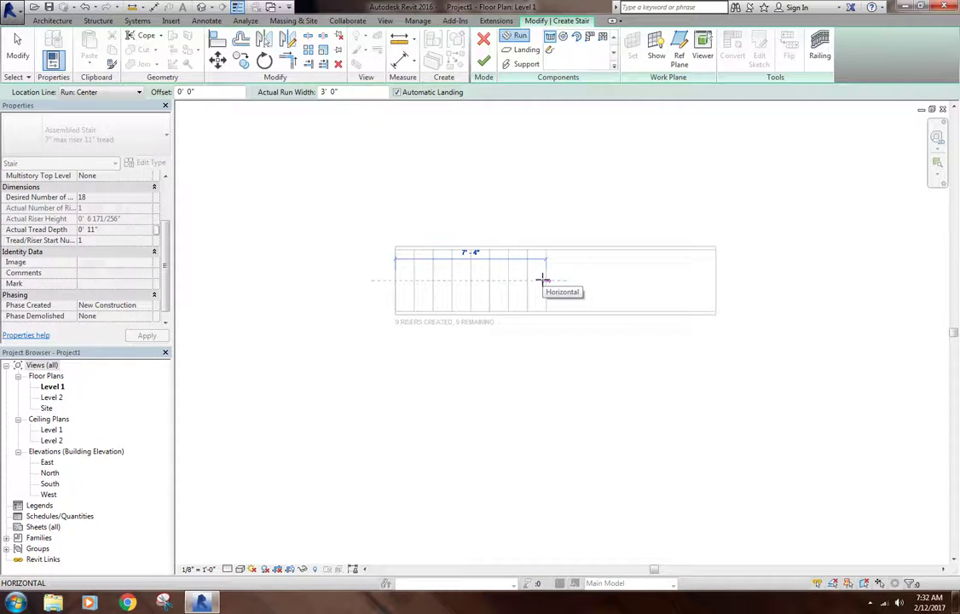
left_click(542, 280)
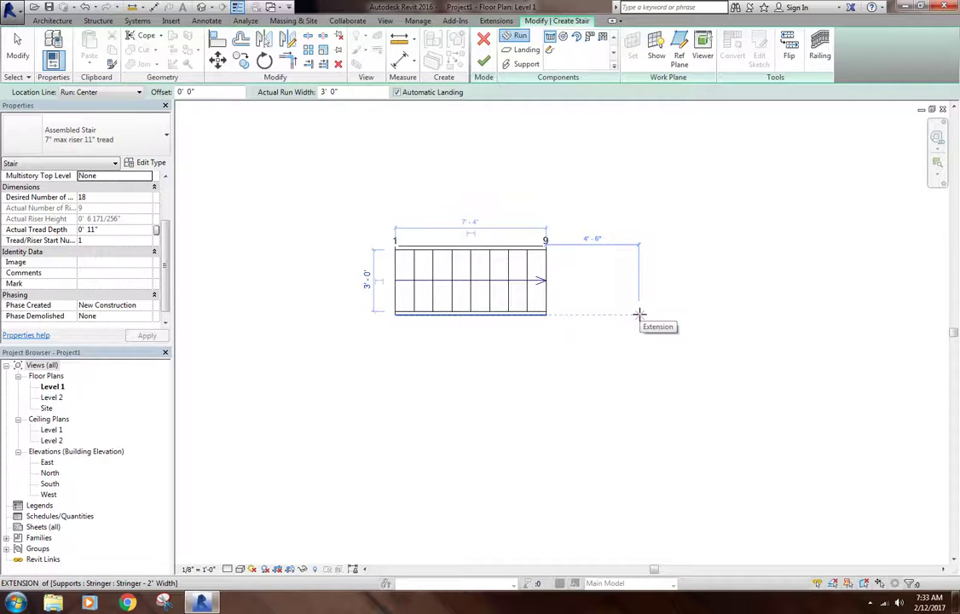
left_click(640, 314)
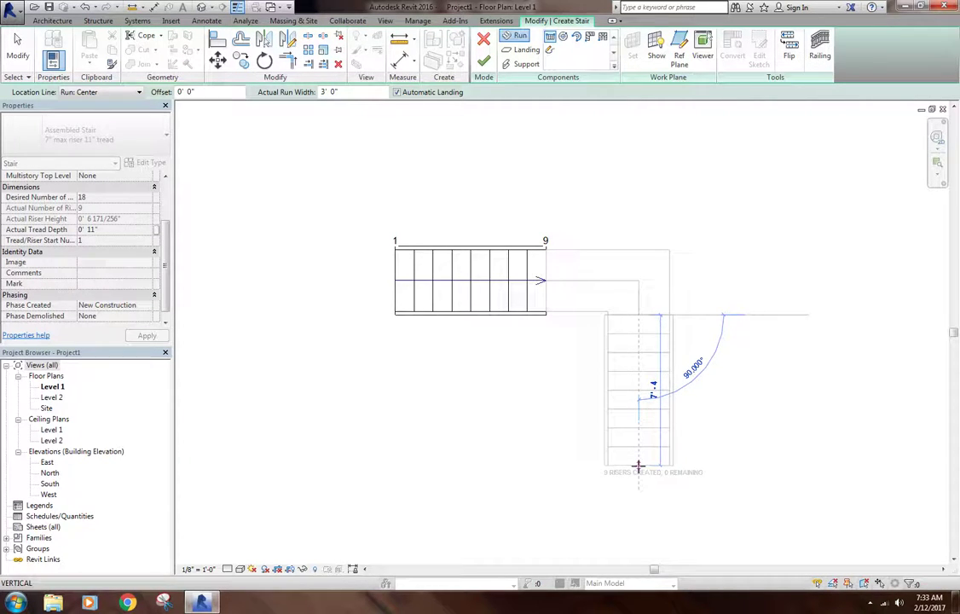
left_click(638, 467)
key("Escape")
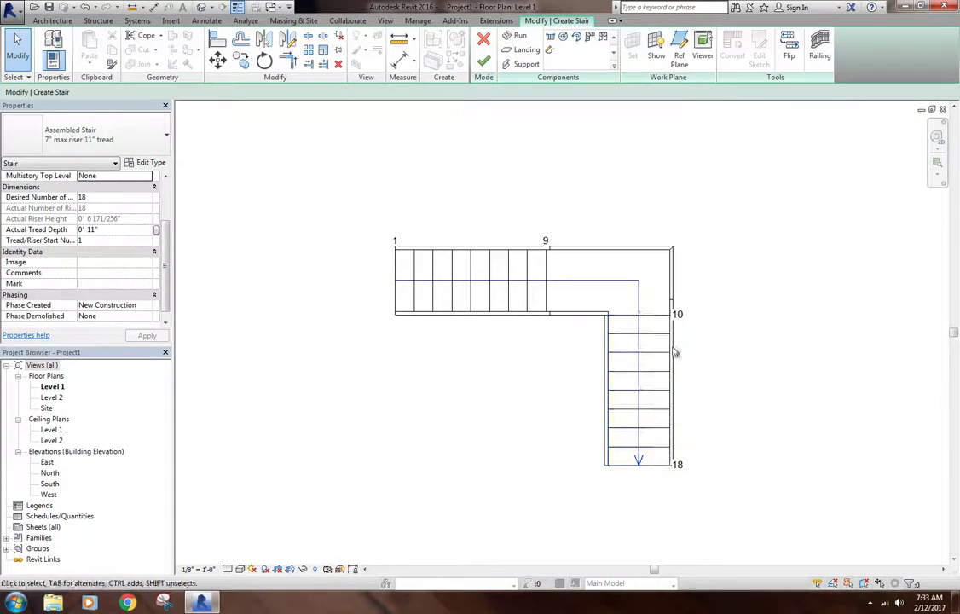
Move the second run toward the first so its outer edge lies about 4'-9" from riser 9
left_click(633, 340)
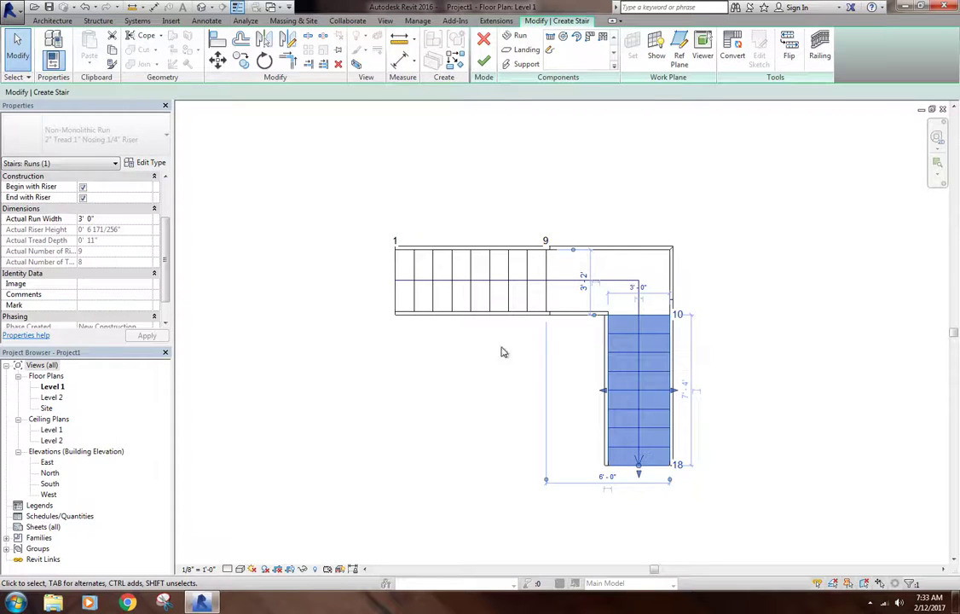
left_click(217, 62)
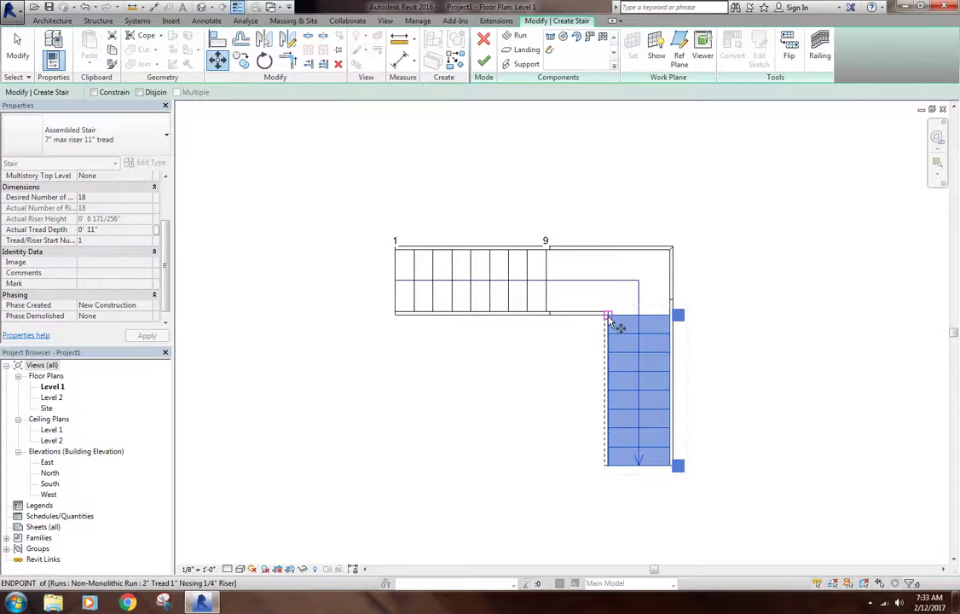
left_click(607, 315)
left_click(581, 316)
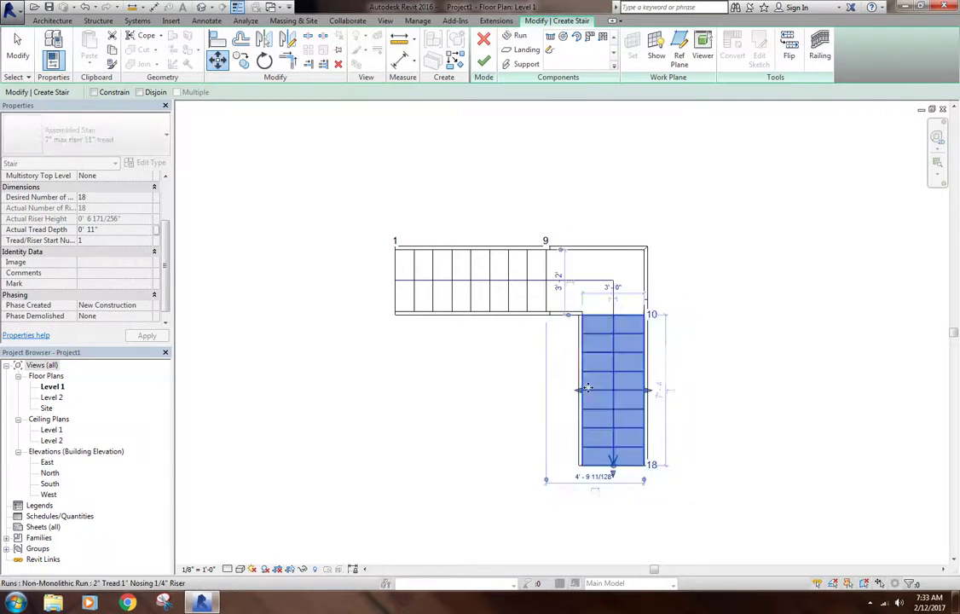
left_click(429, 388)
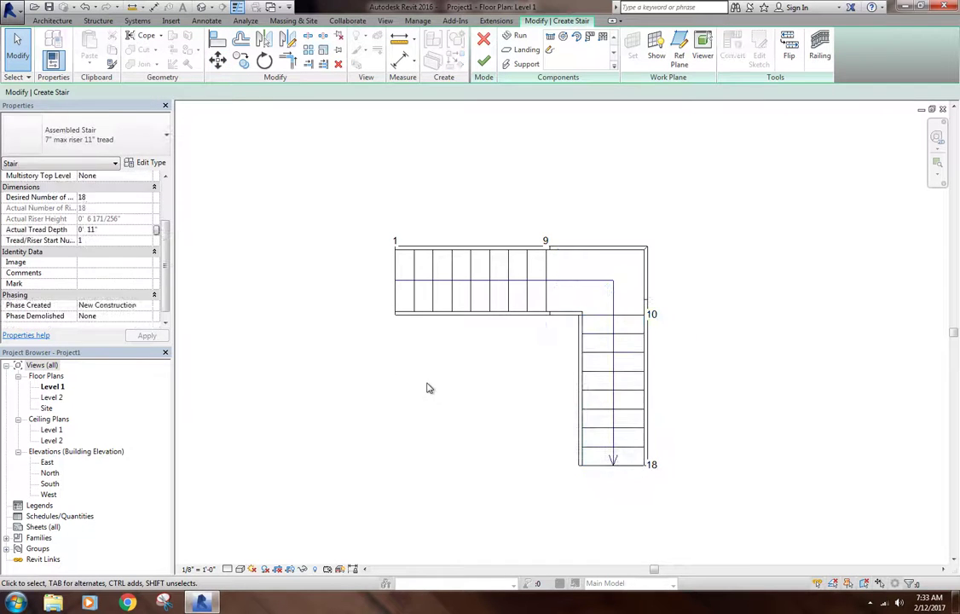
Widen the second run outward to about 4'-8"
left_click(605, 324)
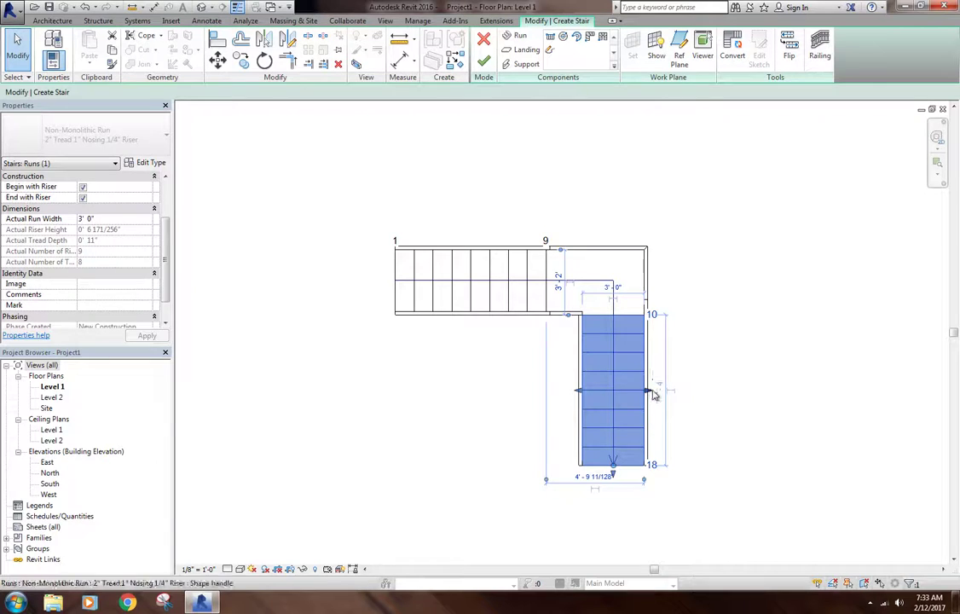
left_click_drag(654, 394, 681, 393)
left_click(465, 398)
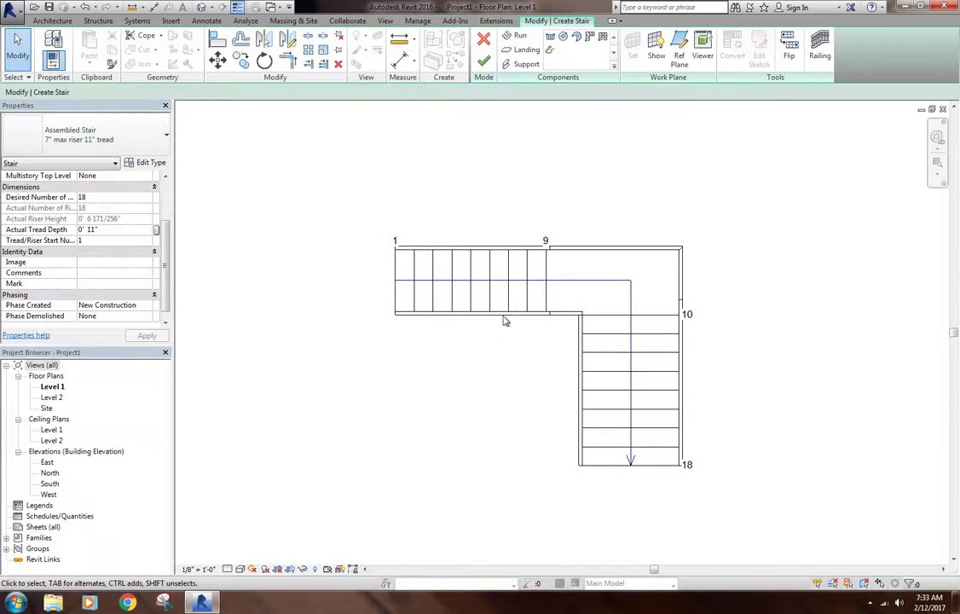
Widen the first run upward to about 4'-1" and set the landing's vertical dimension to 5'
left_click(474, 256)
left_click_drag(475, 248, 471, 225)
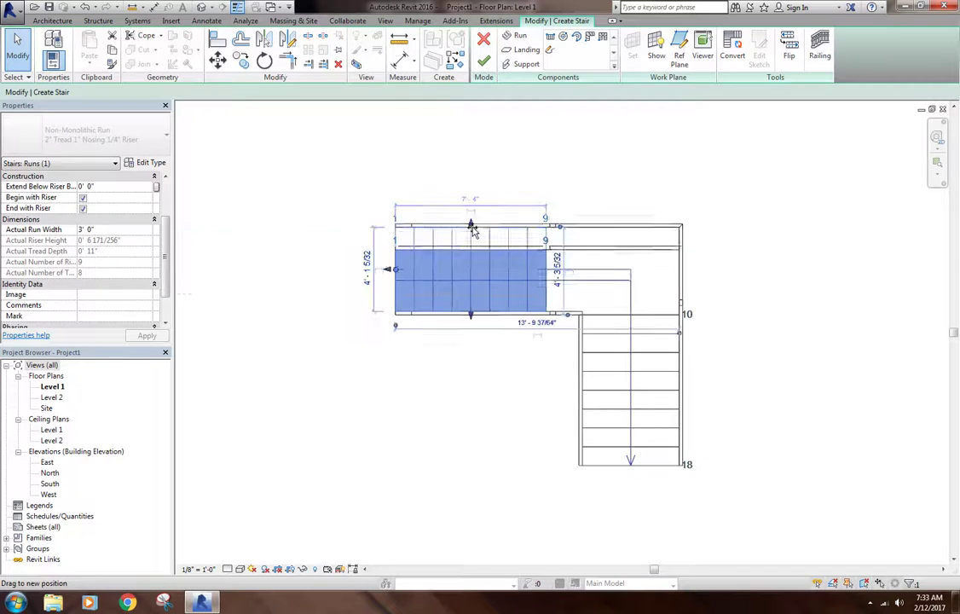
left_click(558, 263)
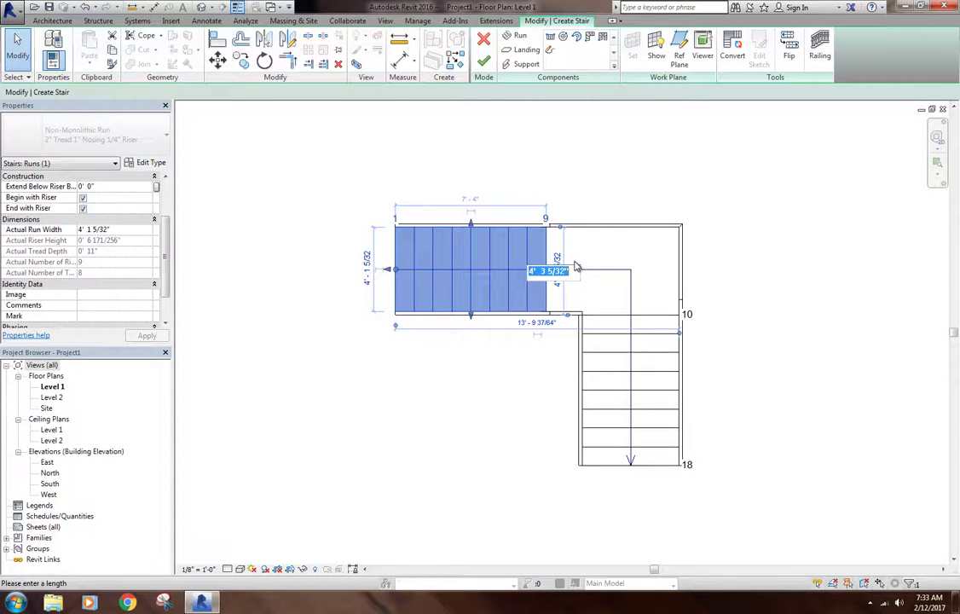
type("5")
key("Return")
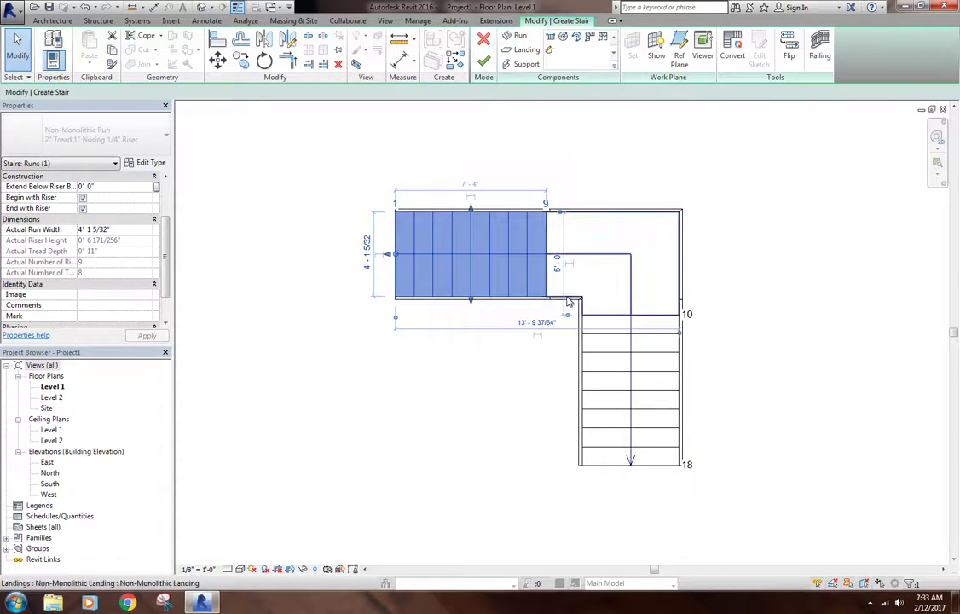
Set the first run's width to 5'
left_click(367, 253)
type("5")
key("Return")
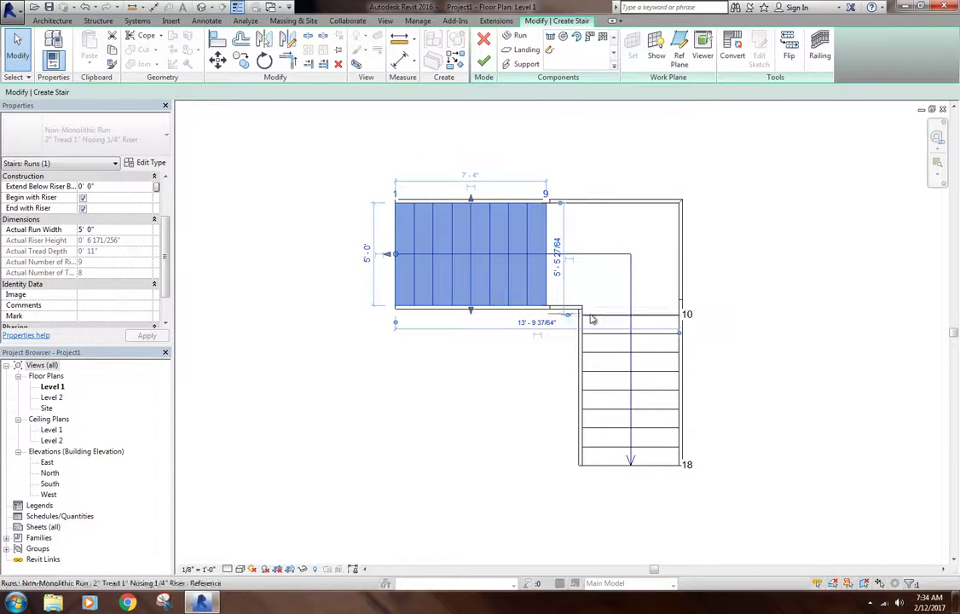
Set the second run's width to 5' to match the first run
left_click(474, 377)
middle_click_drag(455, 376, 376, 360)
scroll(455, 366, "down", 2)
left_click(454, 367)
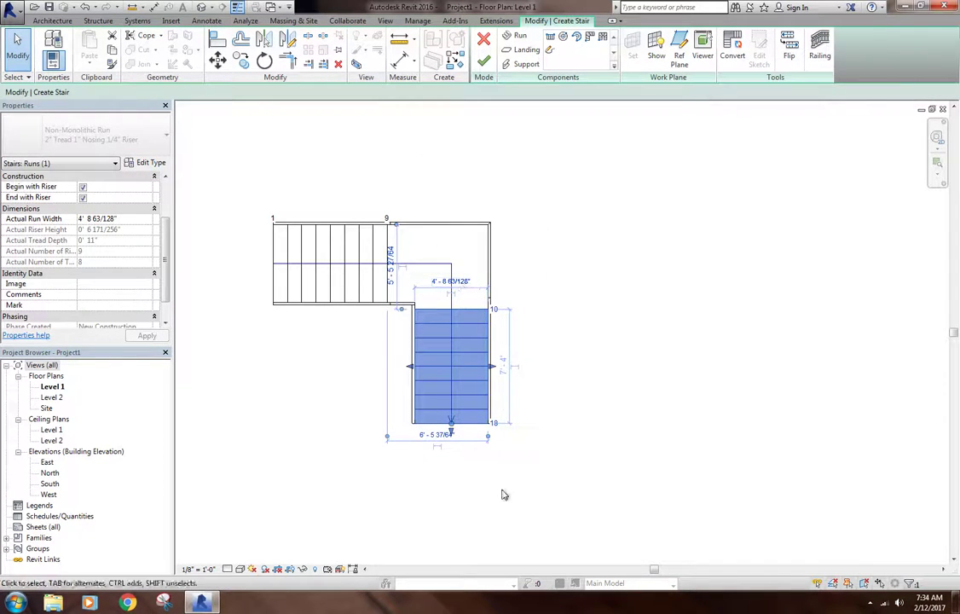
left_click(451, 282)
key("Escape")
left_click(568, 291)
middle_click_drag(548, 325, 632, 306)
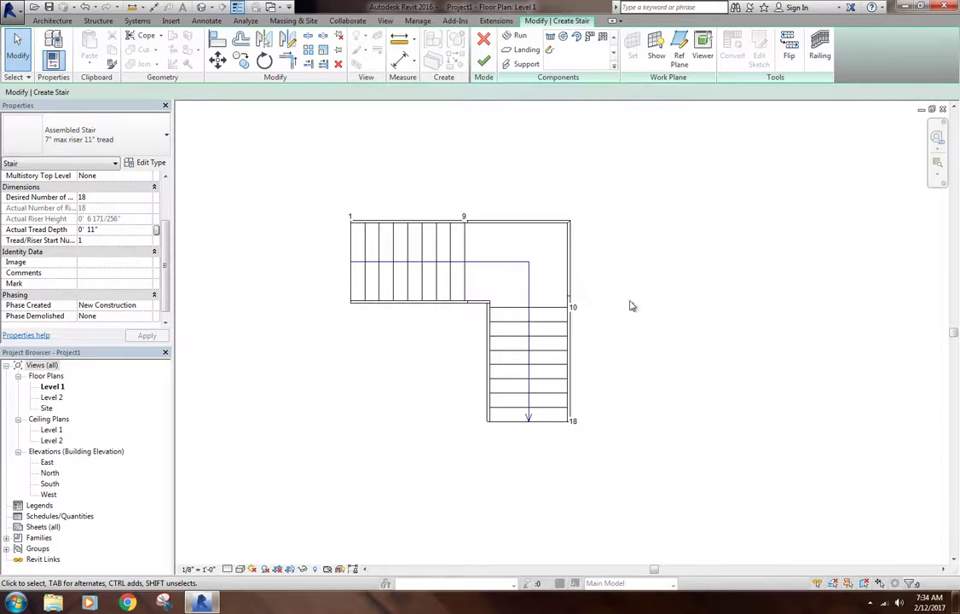
Check the resized runs and finish the stair, returning to the Level 1 floor plan
scroll(503, 360, "up", 3)
middle_click_drag(418, 360, 423, 377)
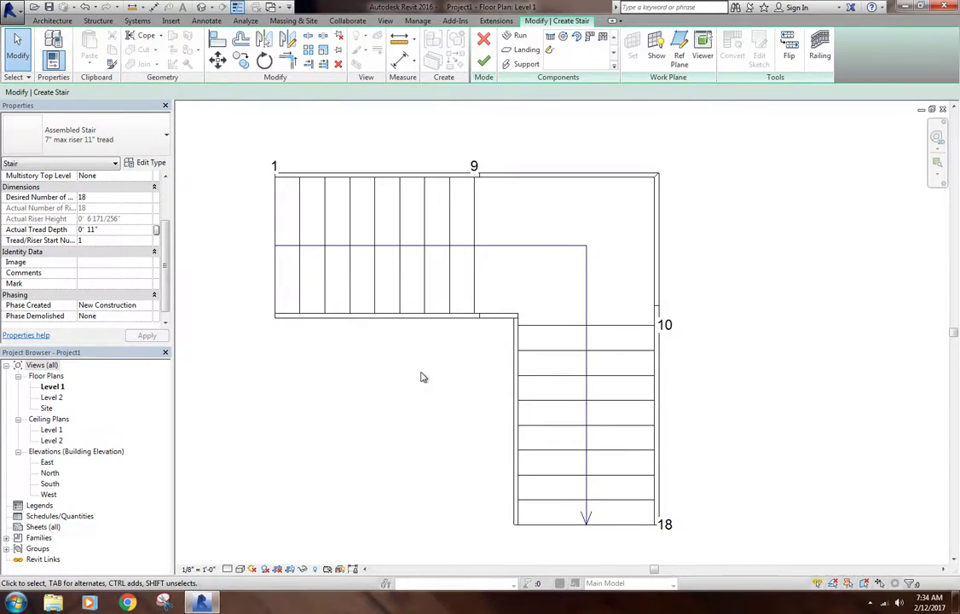
left_click(373, 222)
left_click(224, 213)
middle_click_drag(341, 156, 377, 176)
scroll(444, 182, "down", 2)
middle_click_drag(445, 182, 485, 187)
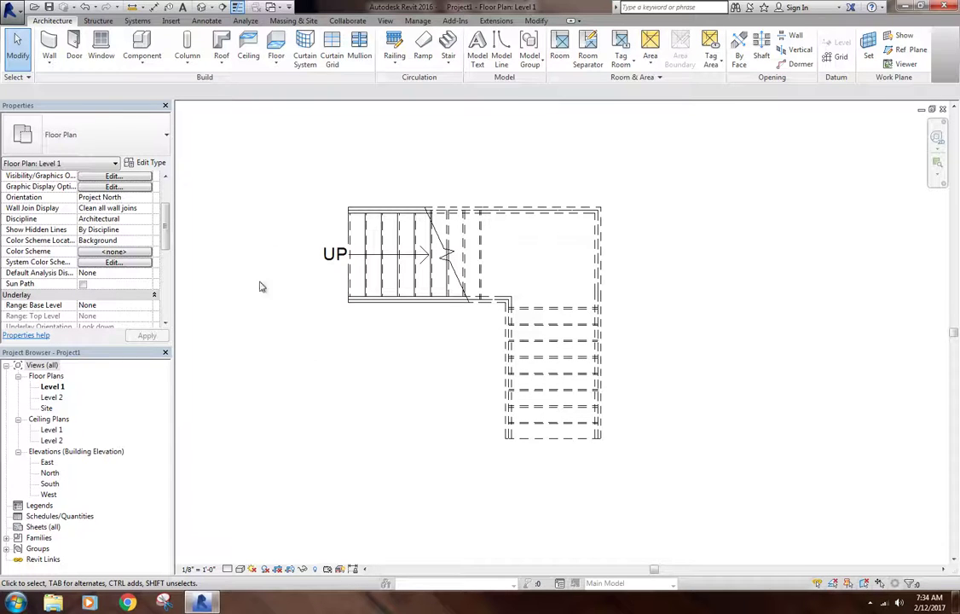
left_click(426, 211)
left_click(243, 334)
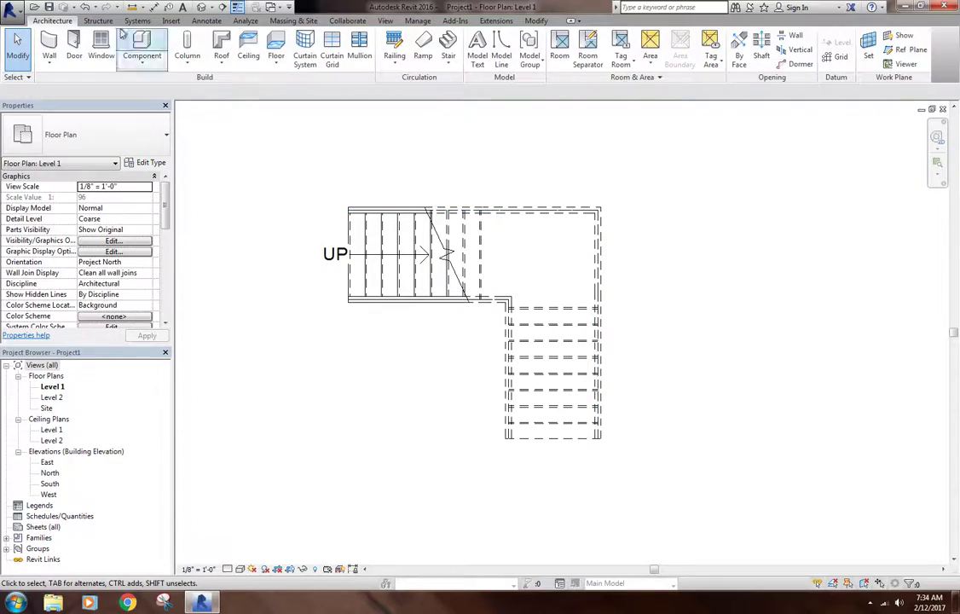
Open the default 3D view and examine the finished stair, its landing and railings from the run side
left_click(203, 7)
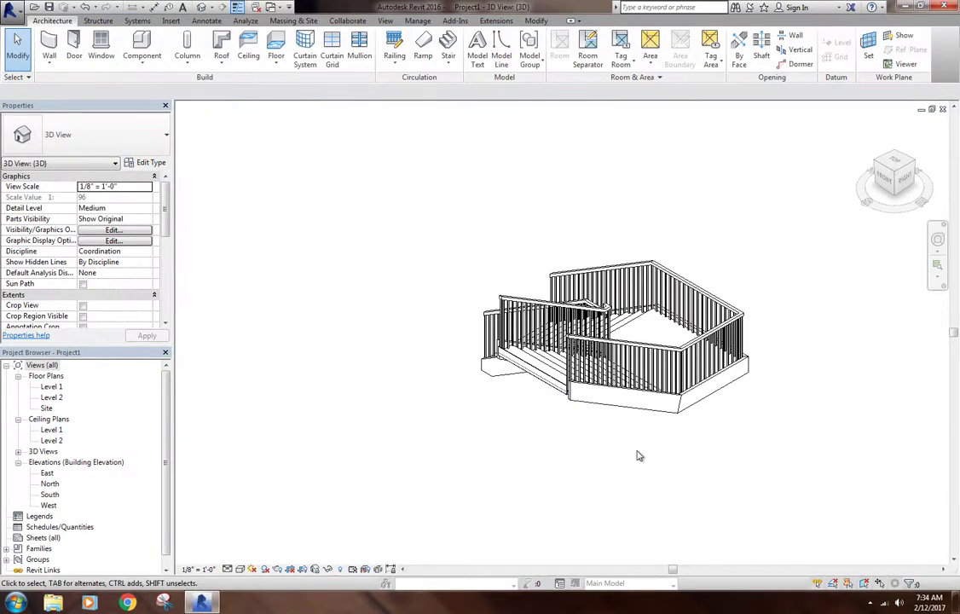
middle_click_drag(646, 456, 290, 376, "shift")
middle_click_drag(686, 388, 507, 405, "shift")
scroll(506, 407, "up", 3)
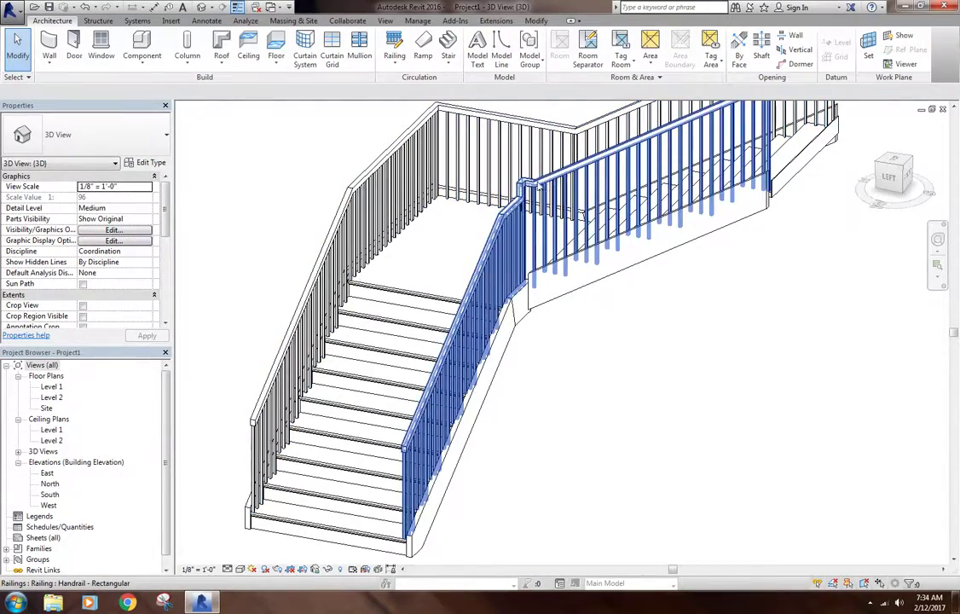
Examine the whole stair in the 3D view, from the bottom steps to the upper railings
scroll(585, 367, "down", 5)
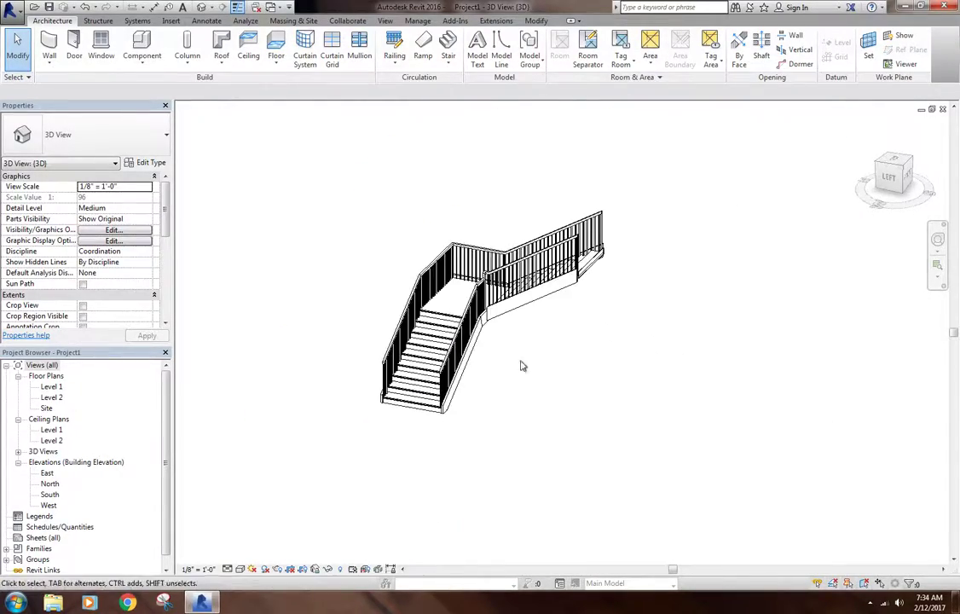
scroll(522, 363, "up", 3)
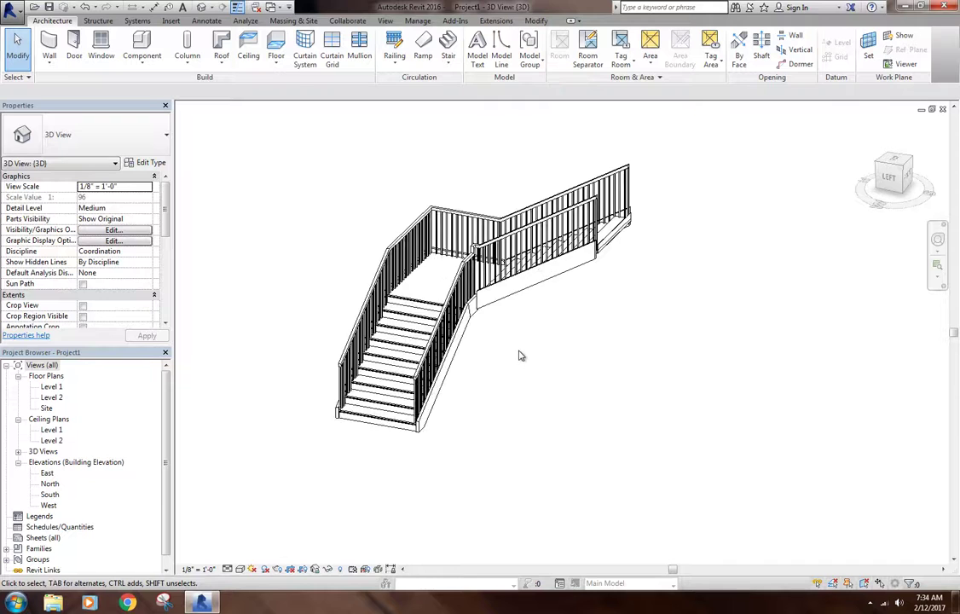
left_click(534, 256)
left_click(580, 384)
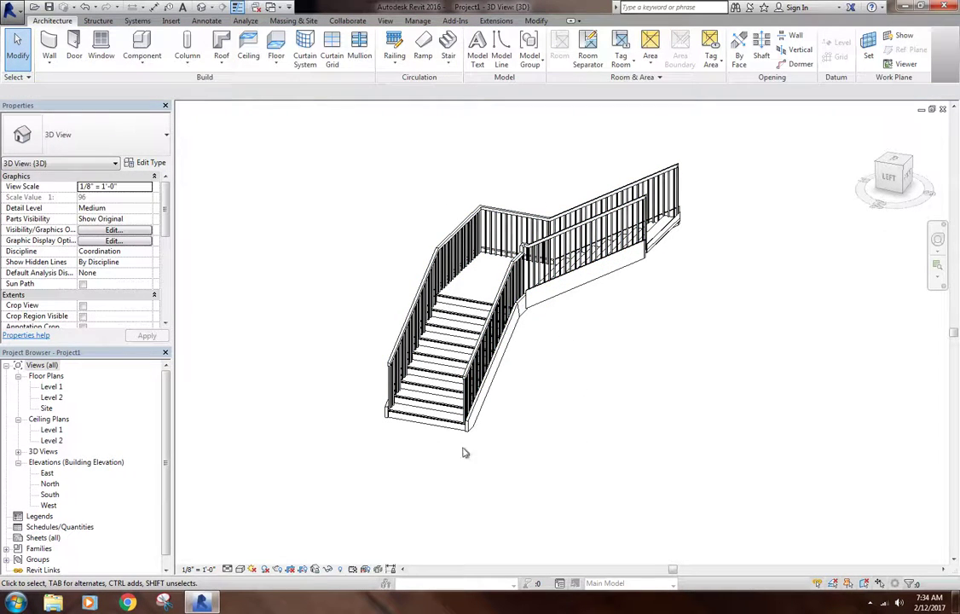
left_click(412, 427)
left_click(669, 387)
scroll(563, 334, "up", 2)
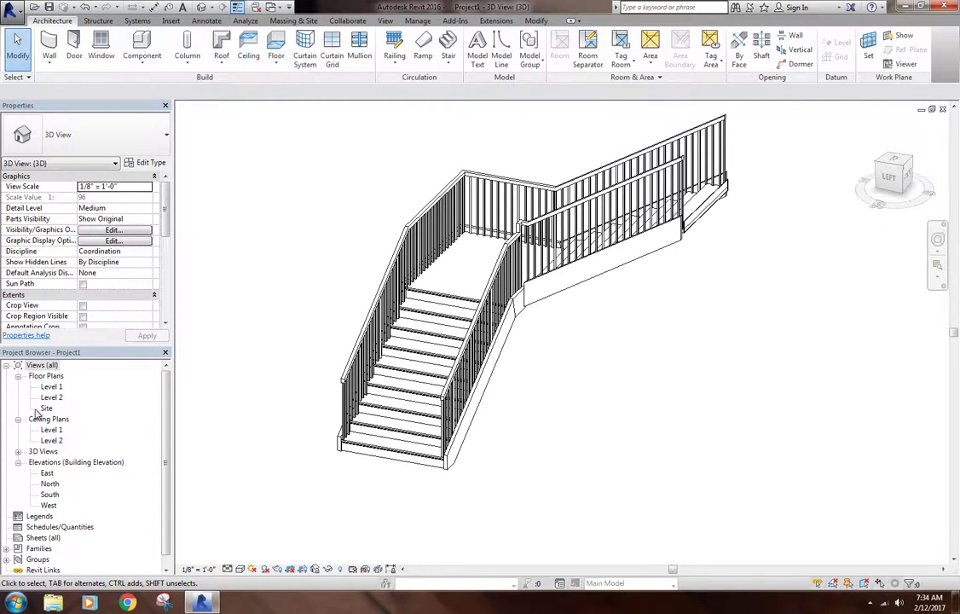
Open the Level 1 floor plan and review the stair's cut line and dashed upper portion
double_click(51, 386)
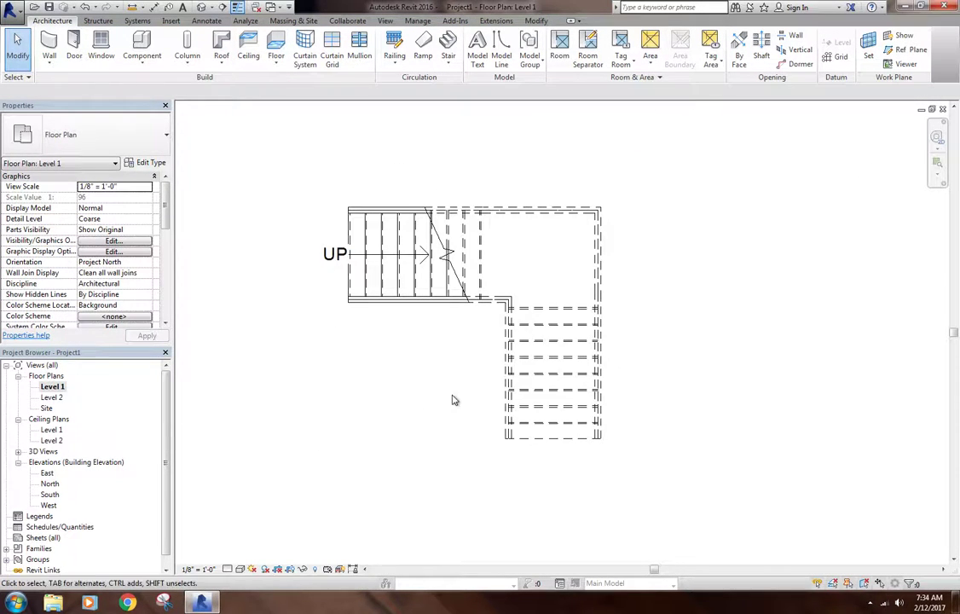
scroll(450, 399, "up", 3)
middle_click_drag(442, 403, 386, 422)
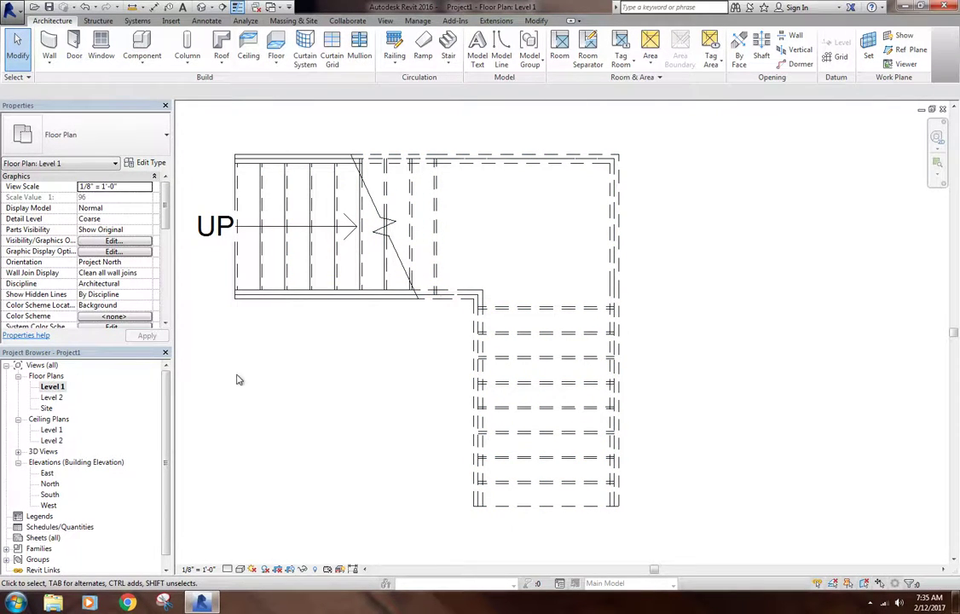
scroll(414, 364, "down", 1)
middle_click_drag(414, 365, 419, 318)
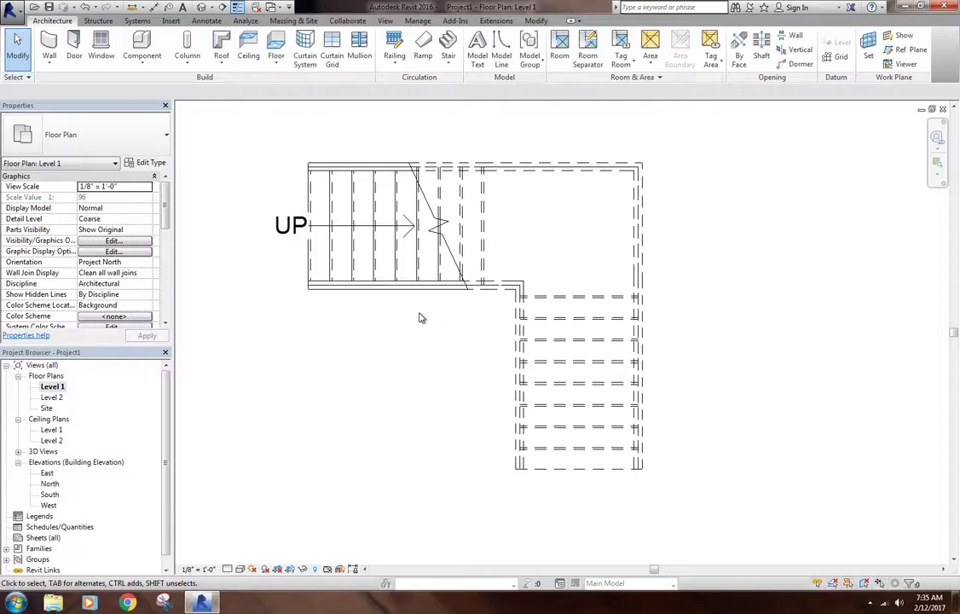
Hide all five <Above> subcategories of Stairs in the Level 1 plan's visibility overrides and apply the change
left_click(109, 242)
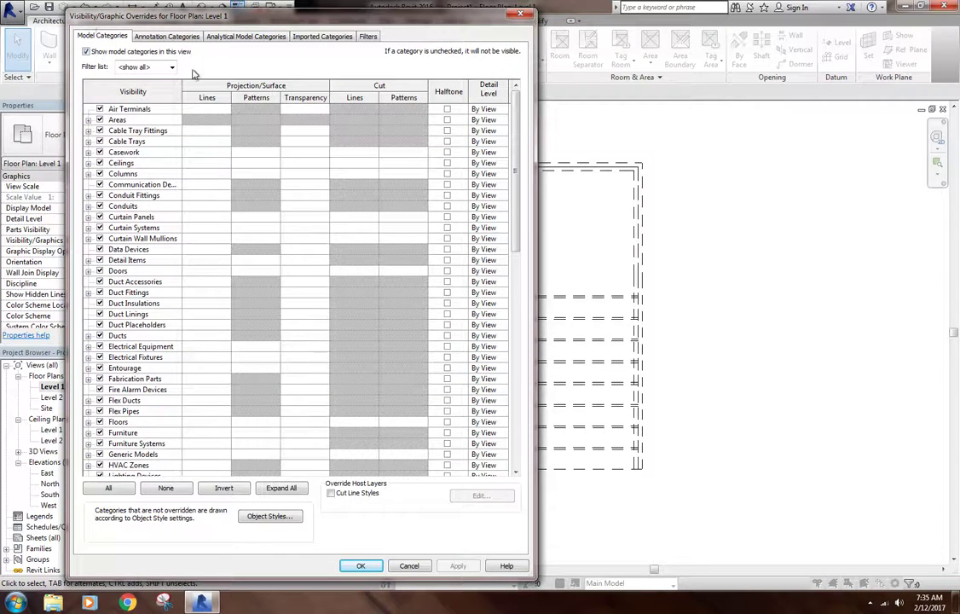
scroll(523, 171, "down", 14)
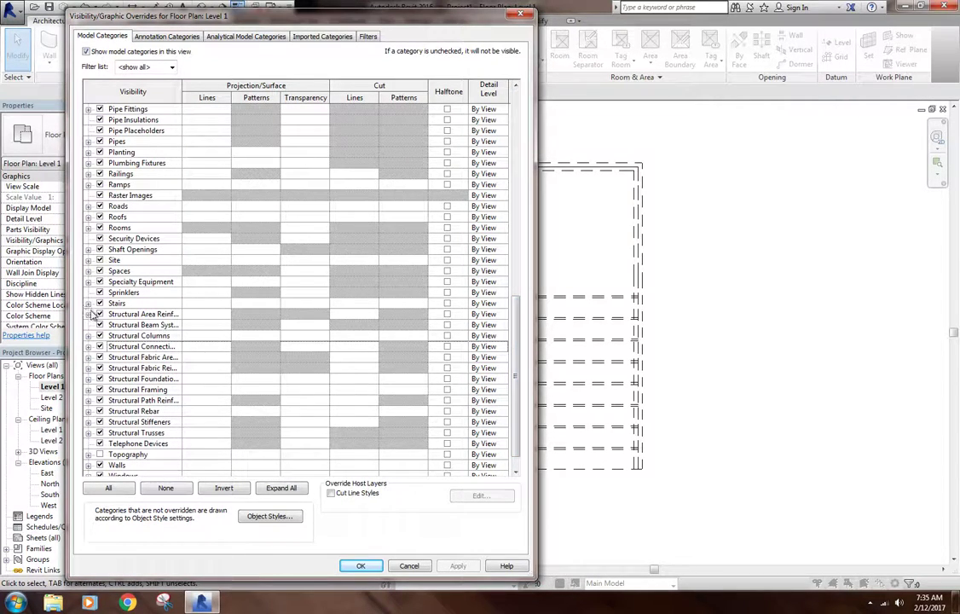
left_click(89, 305)
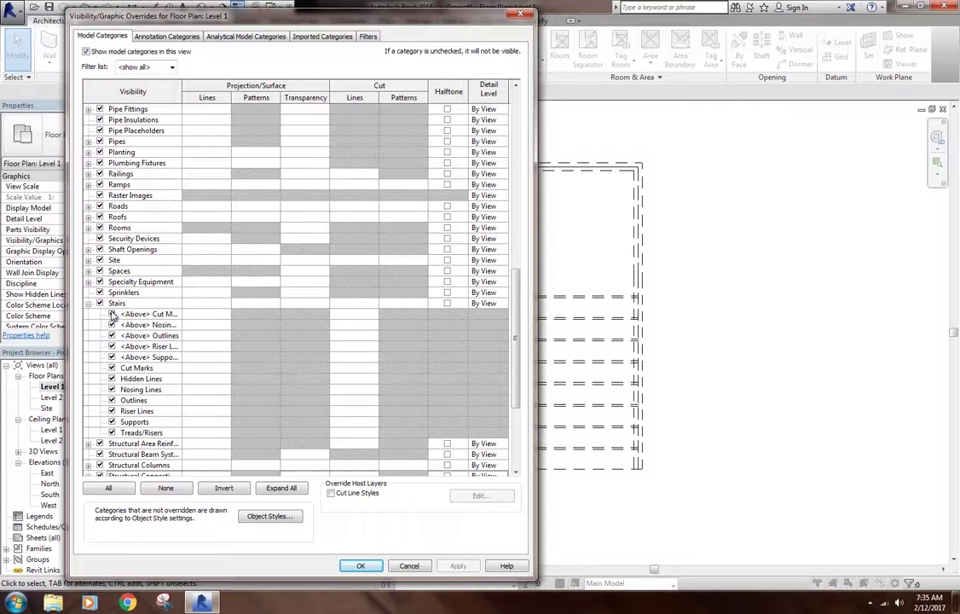
left_click(111, 357)
left_click(112, 346)
left_click(112, 336)
left_click(111, 325)
left_click(112, 314)
left_click(89, 304)
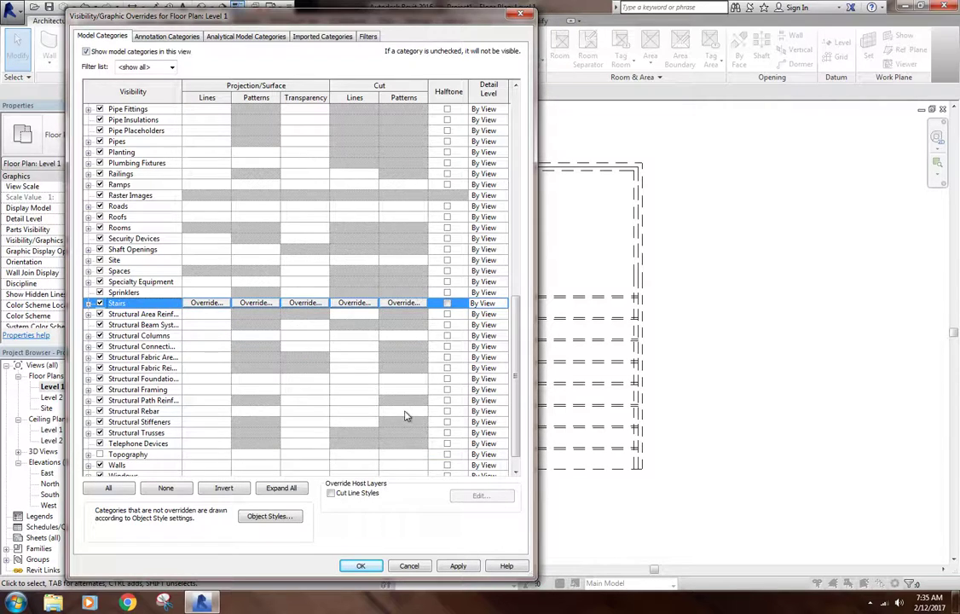
left_click(460, 565)
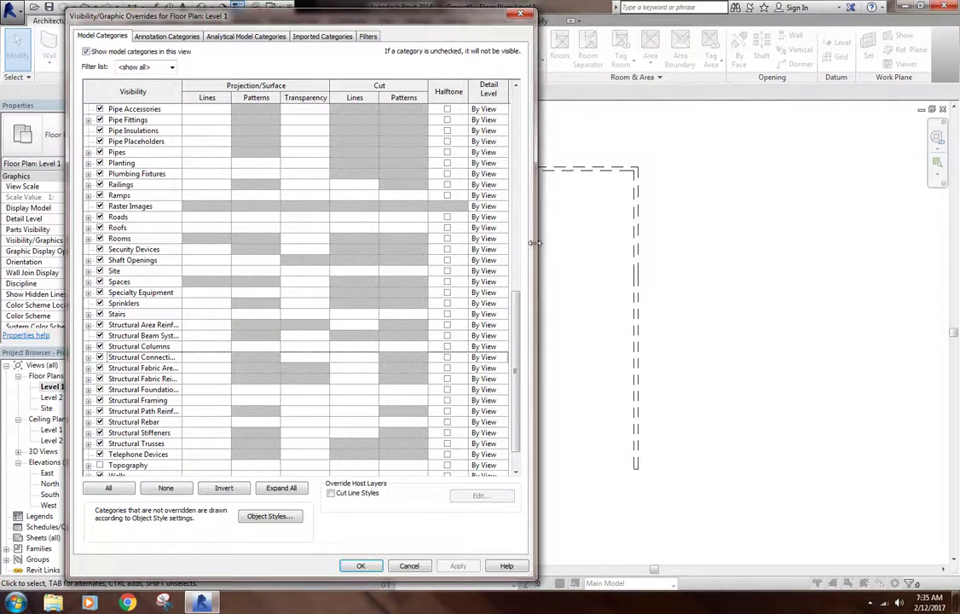
Move the overrides dialog aside to check the stair in the plan, and bring the dialog back
left_click_drag(291, 17, 593, 486)
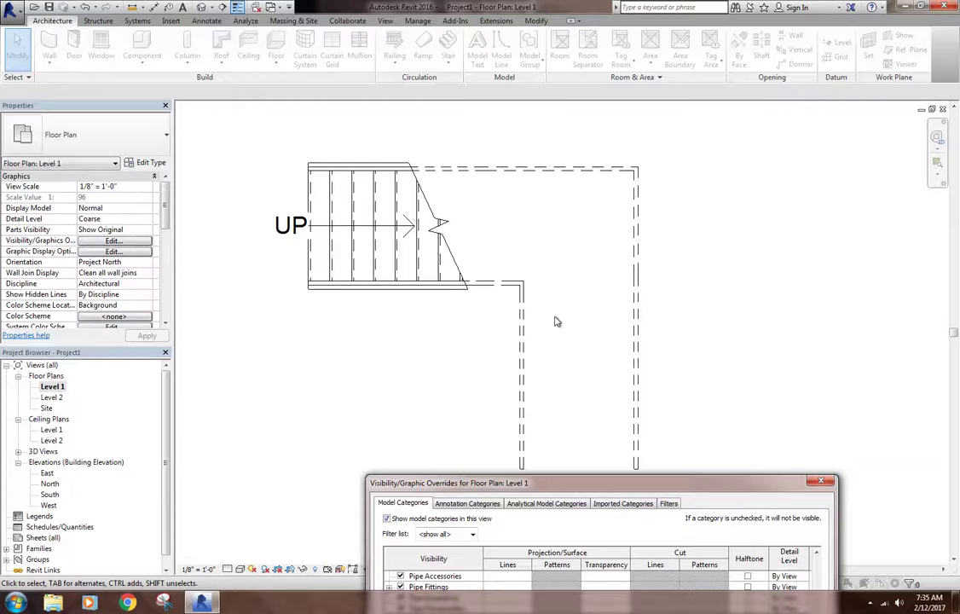
left_click_drag(559, 487, 529, 446)
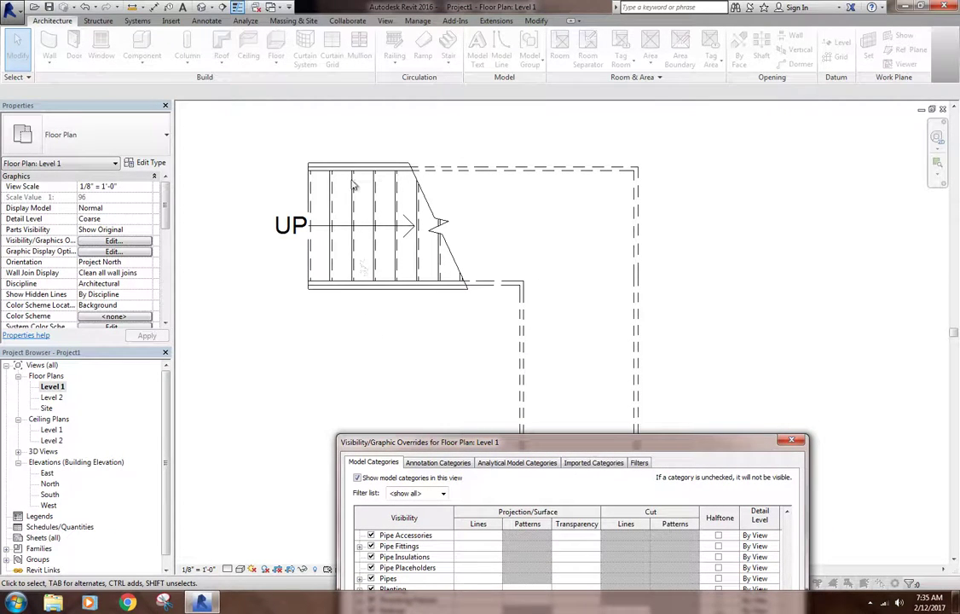
left_click_drag(512, 447, 468, 409)
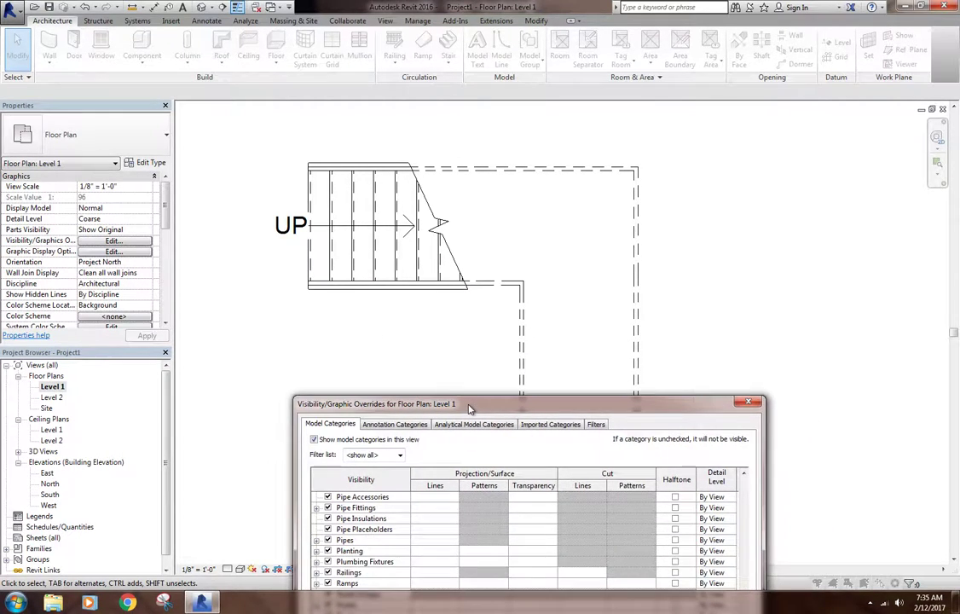
left_click_drag(469, 408, 223, 18)
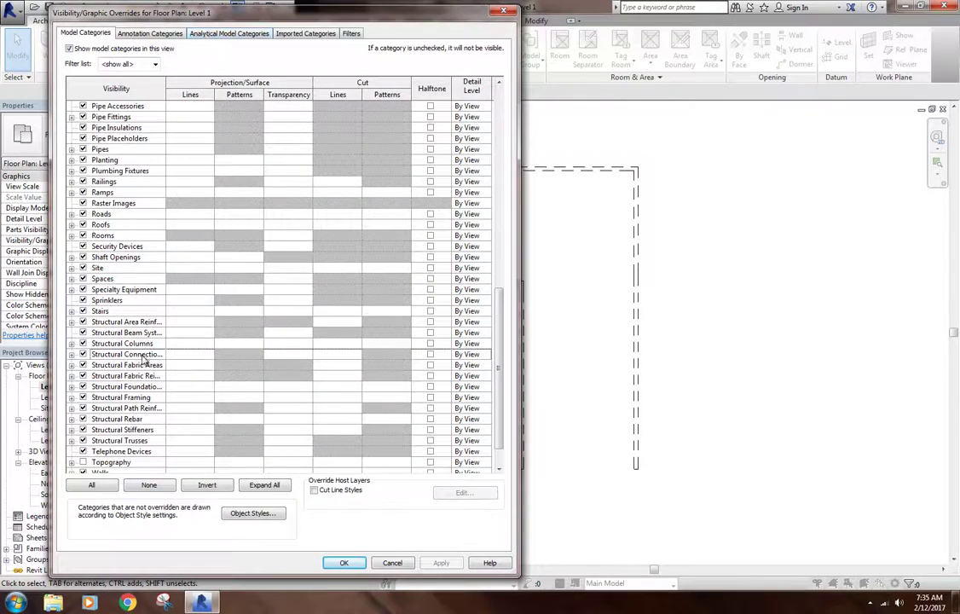
Hide the Riser Lines subcategory of Stairs in the Level 1 plan and apply it
left_click(71, 310)
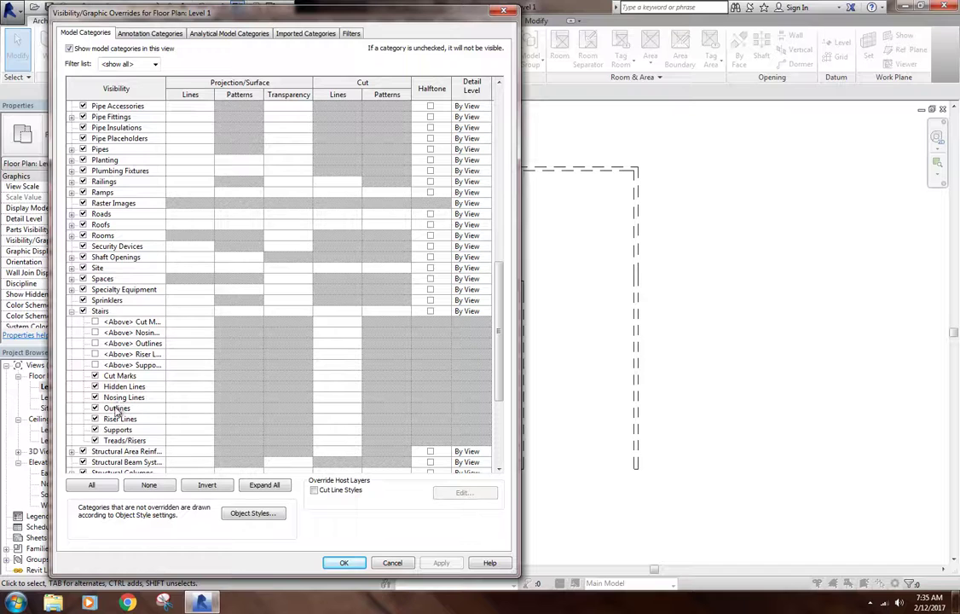
left_click(94, 419)
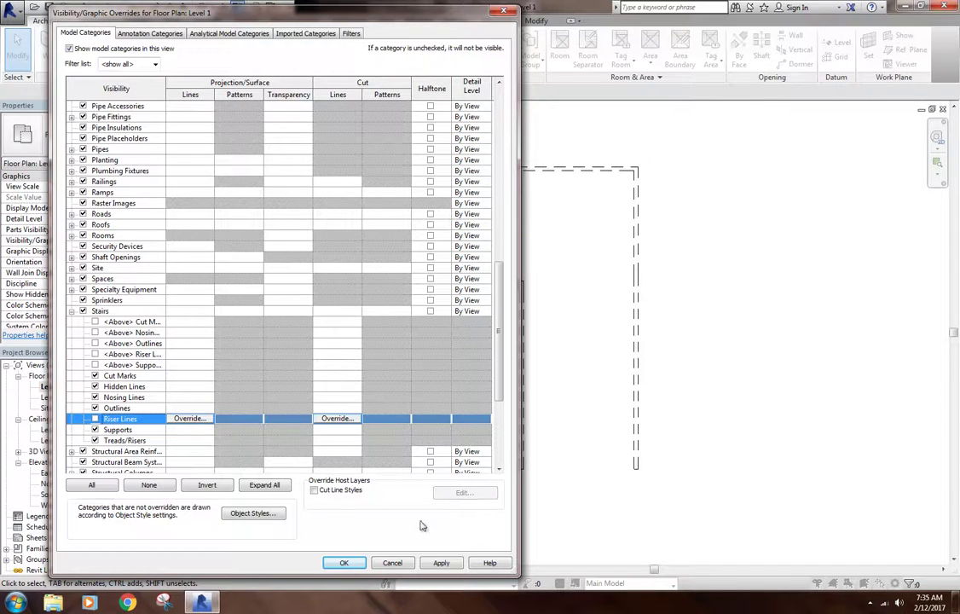
left_click(441, 563)
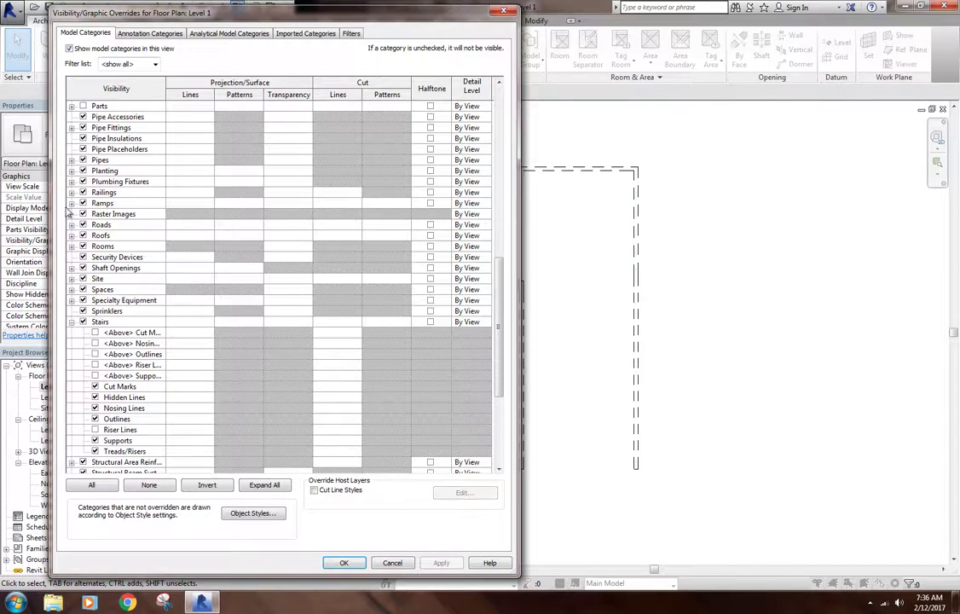
Hide the three <Above> subcategories of Railings in the Level 1 plan, apply the overrides and close the dialog
left_click(72, 192)
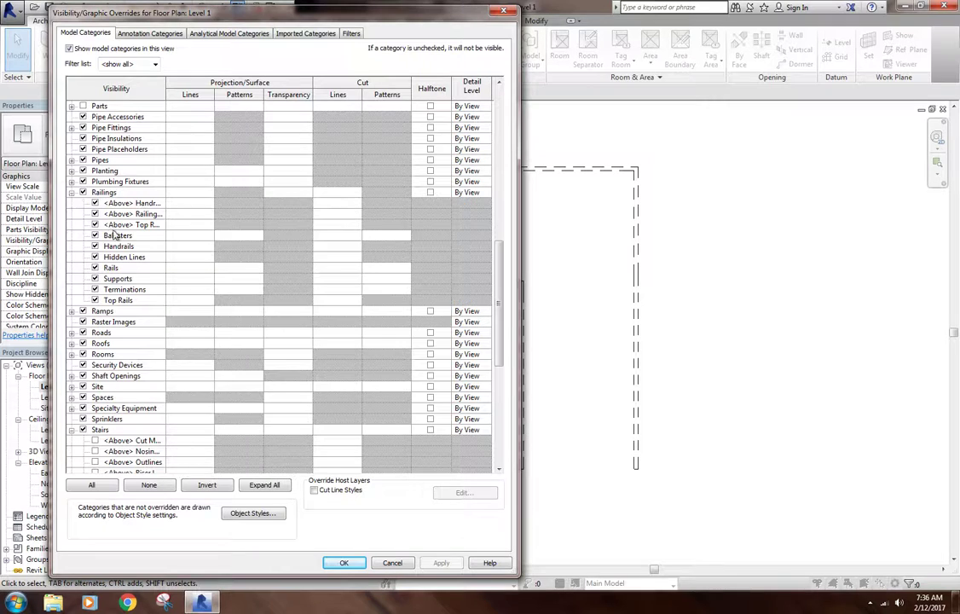
left_click(94, 213)
left_click(94, 225)
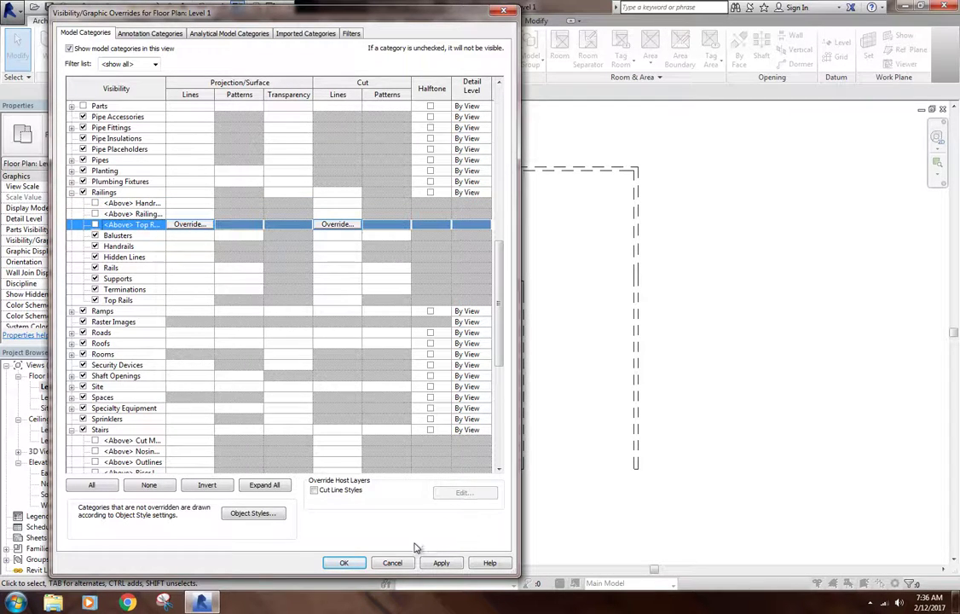
left_click(441, 563)
left_click(359, 566)
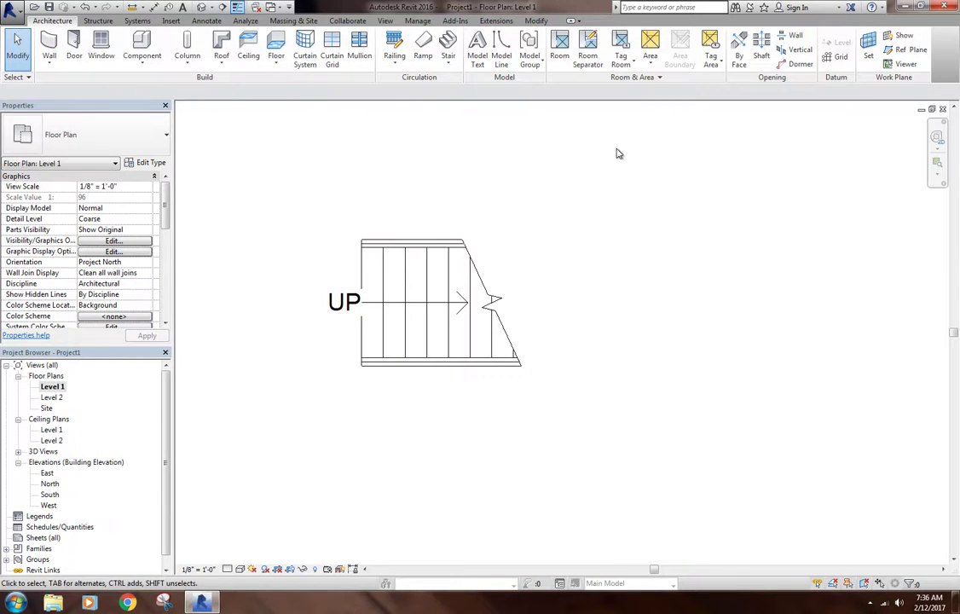
Open the type properties of the stair in plan and review its Stair Calculator calculation rules
left_click(430, 343)
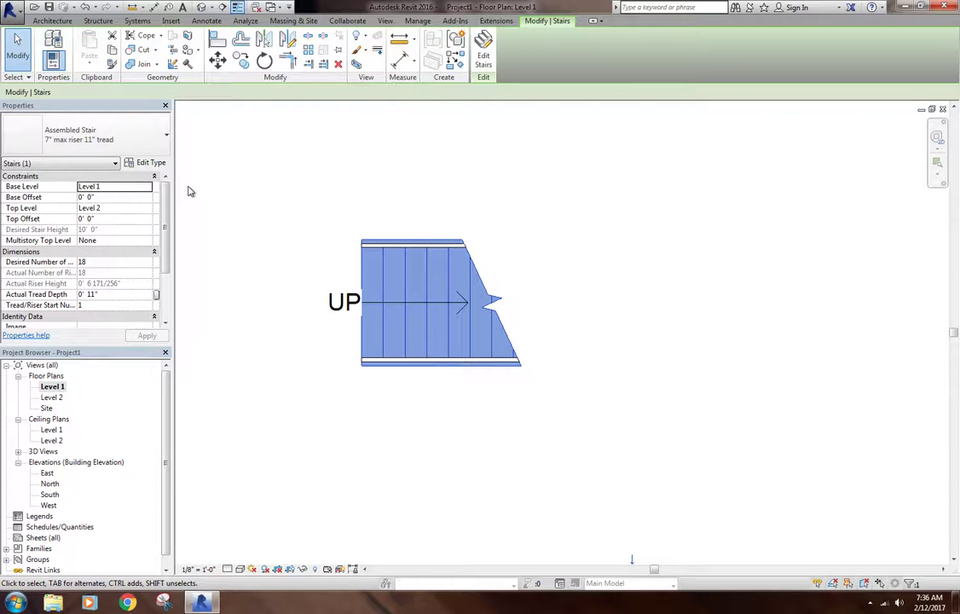
left_click(148, 163)
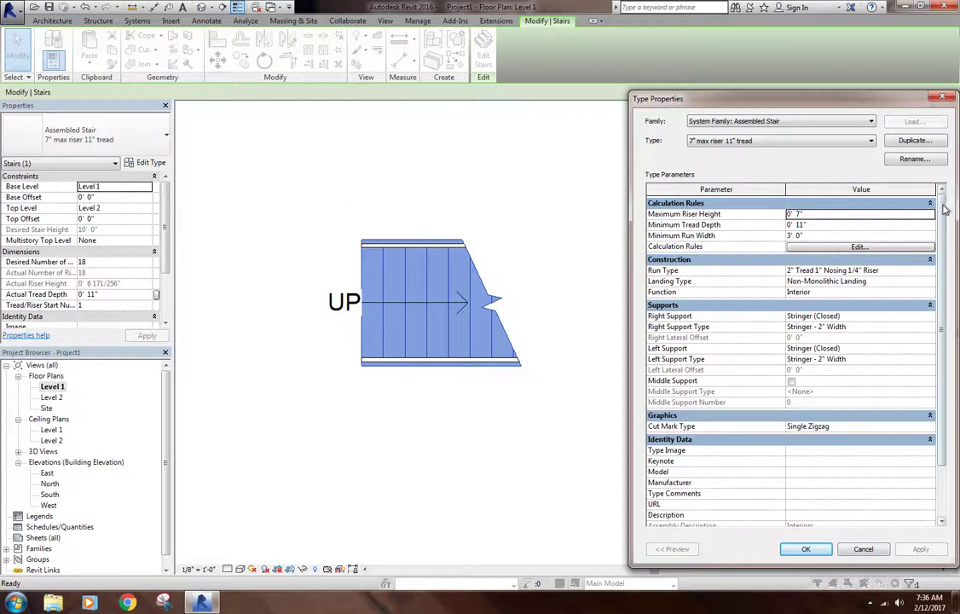
left_click_drag(943, 213, 863, 280)
left_click(858, 247)
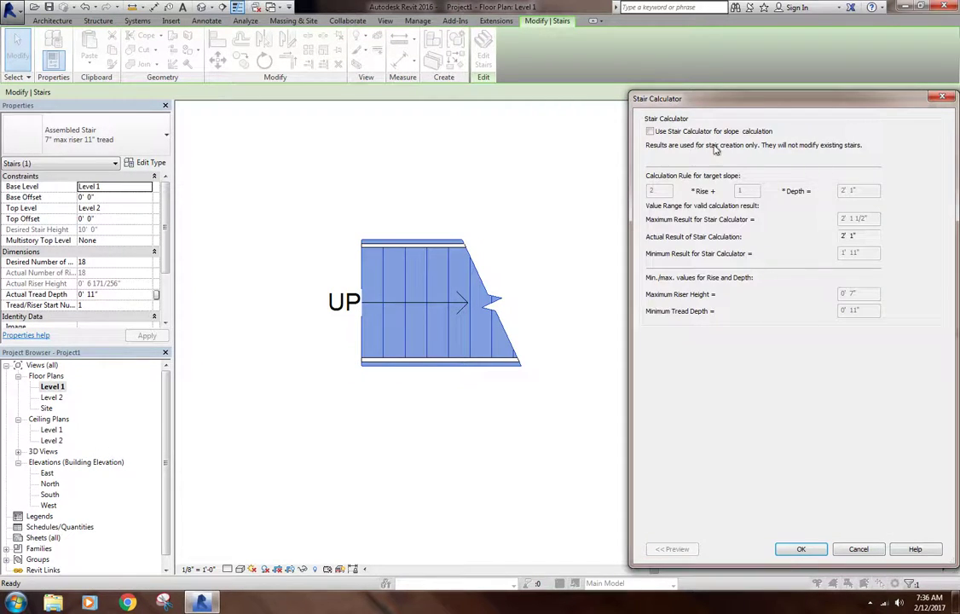
left_click_drag(772, 108, 260, 73)
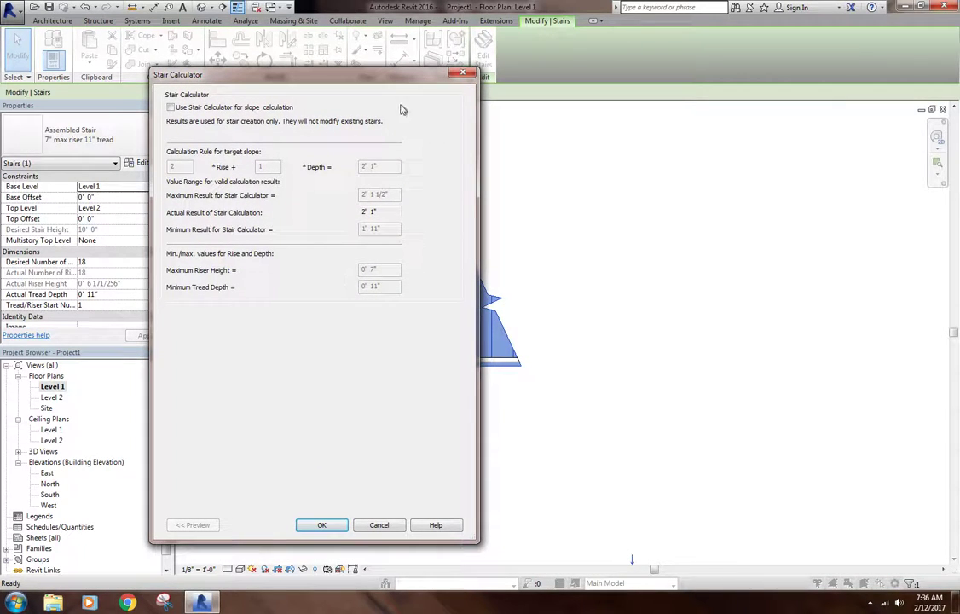
left_click(328, 527)
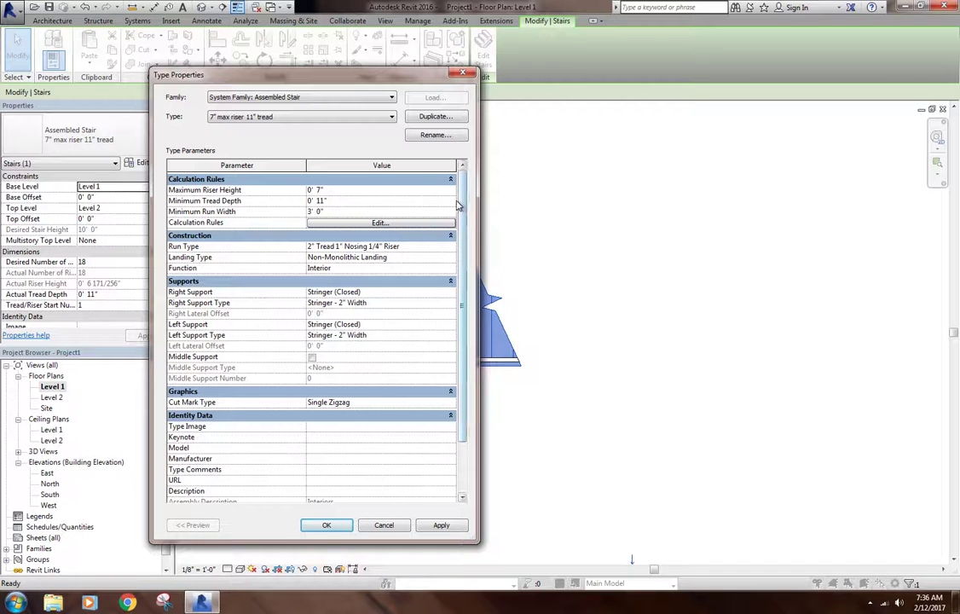
Make room to see the stair beside its type properties and inspect the settings of its landing type and run type
left_click_drag(480, 91, 416, 91)
left_click_drag(318, 81, 228, 112)
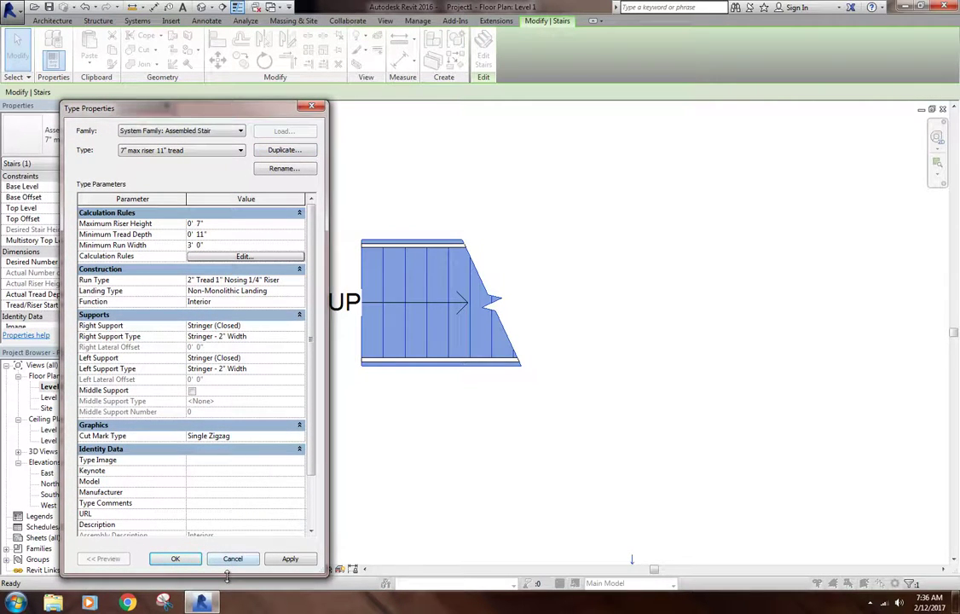
left_click_drag(229, 576, 228, 560)
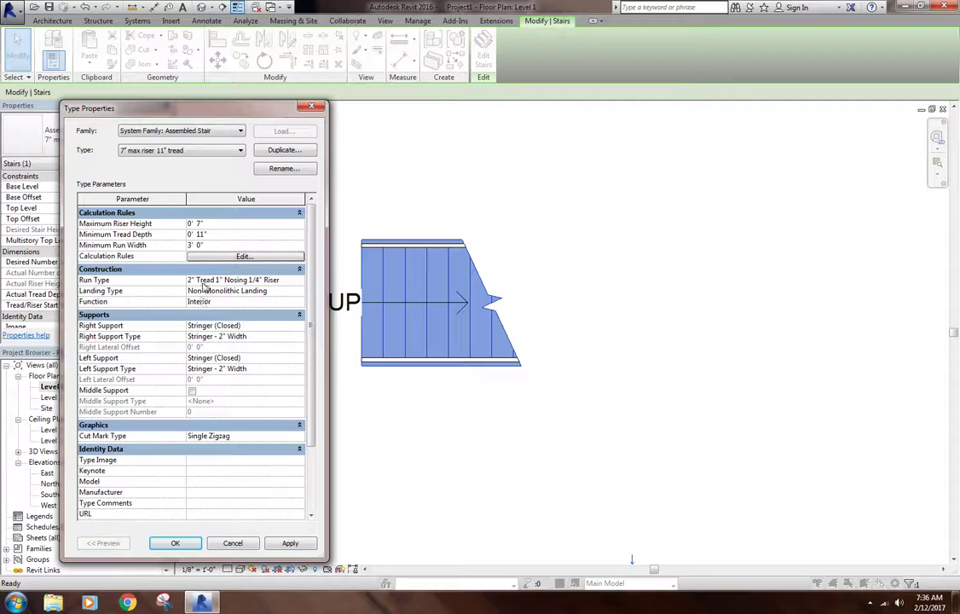
left_click(284, 280)
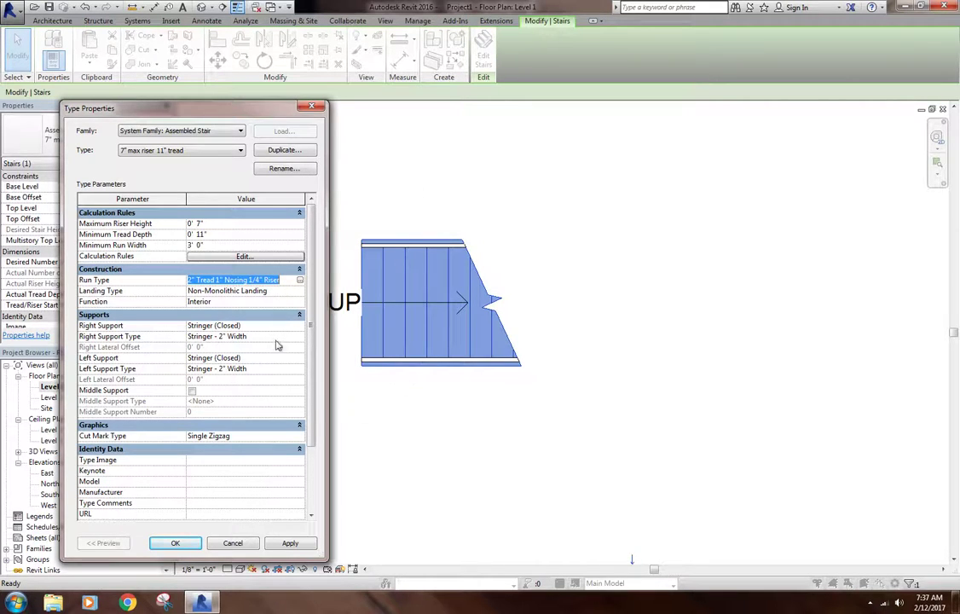
left_click(275, 293)
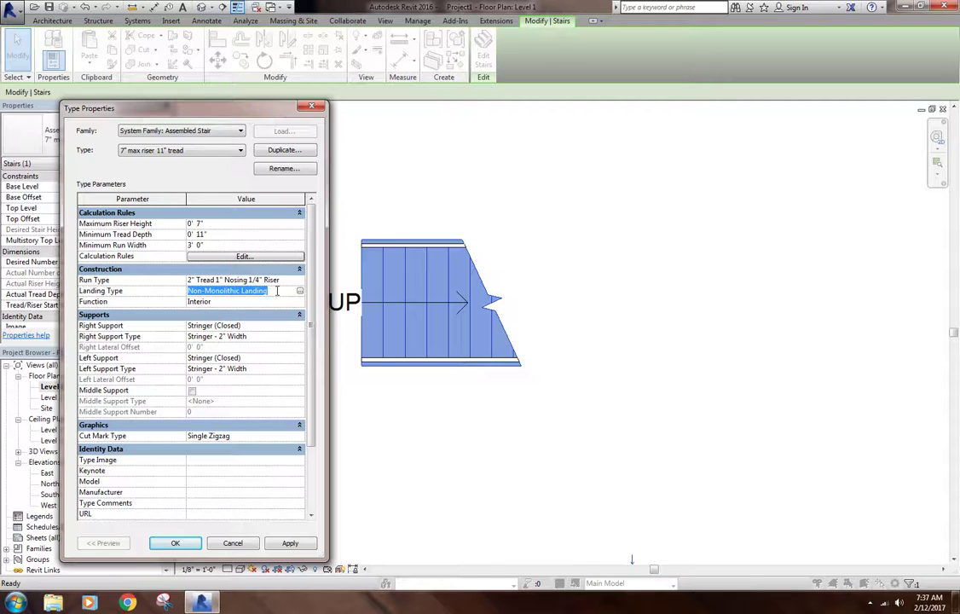
left_click(300, 291)
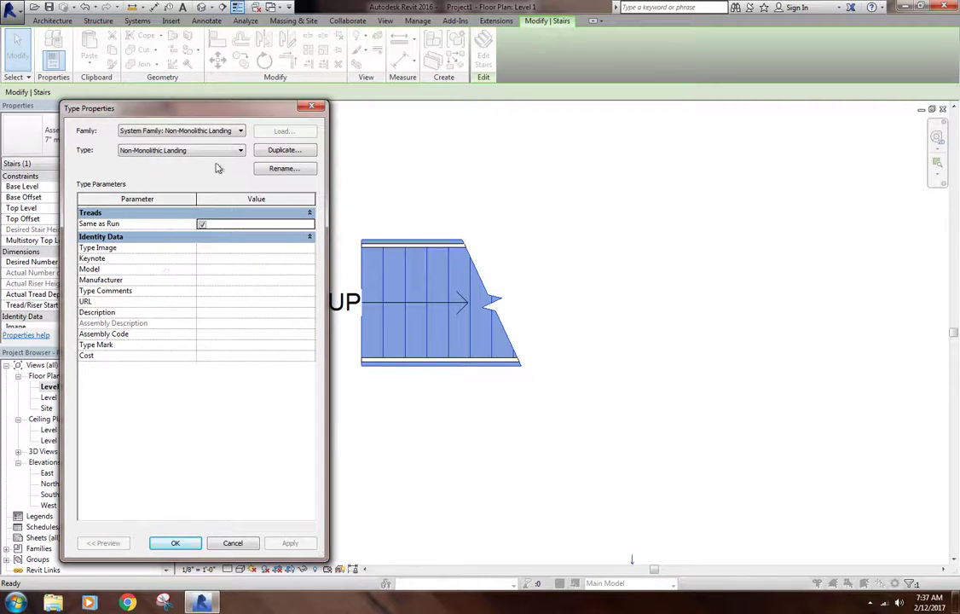
left_click(233, 543)
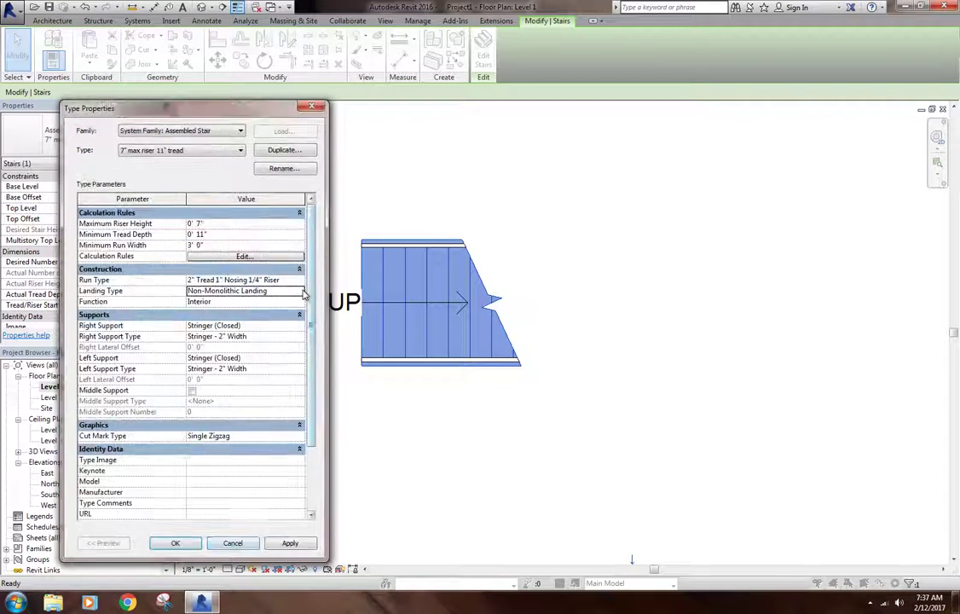
left_click(300, 279)
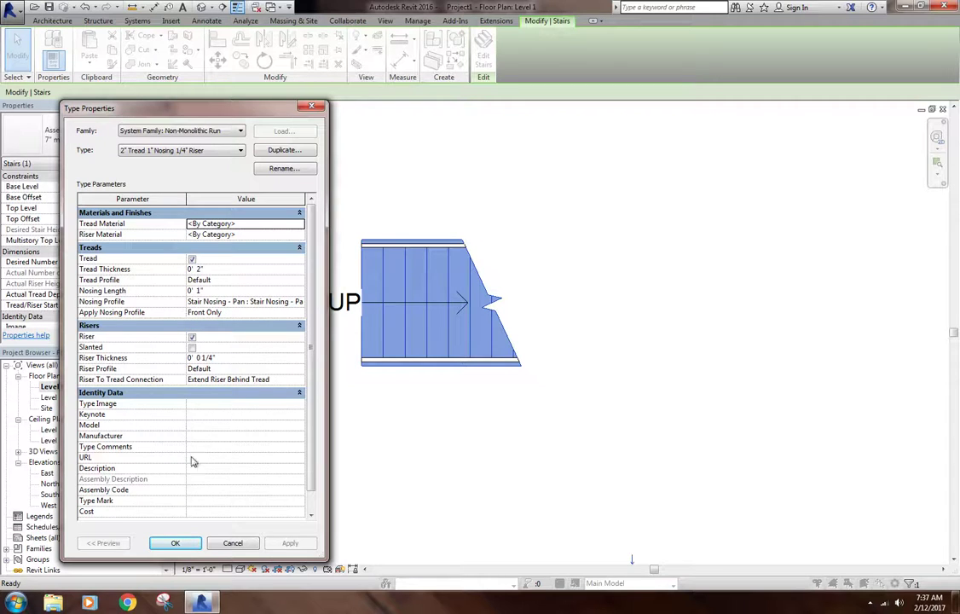
left_click(232, 543)
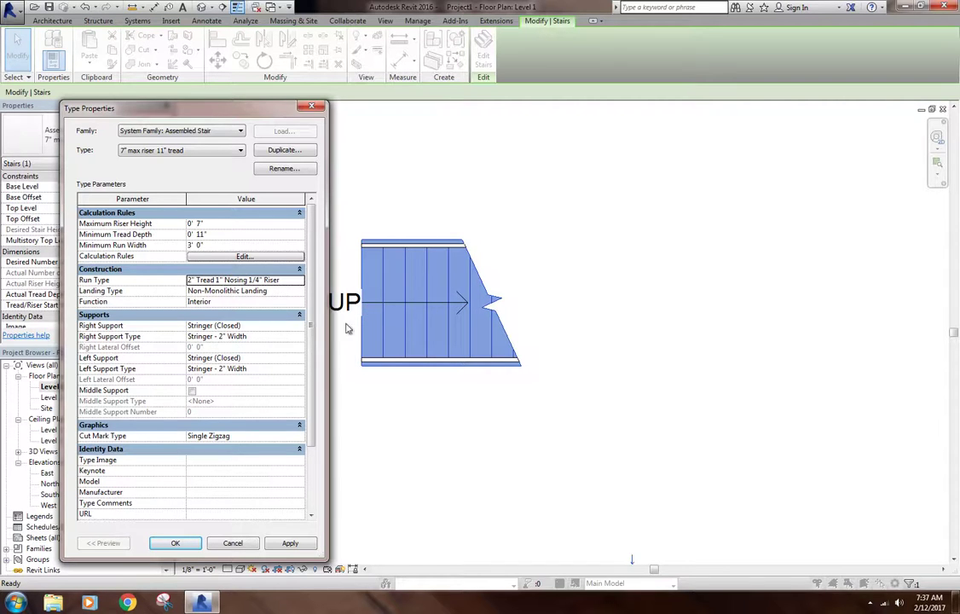
Set the stair type's right and left supports to None, enable the middle support, check the cut mark type and accept the changes
left_click(213, 325)
left_click(197, 336)
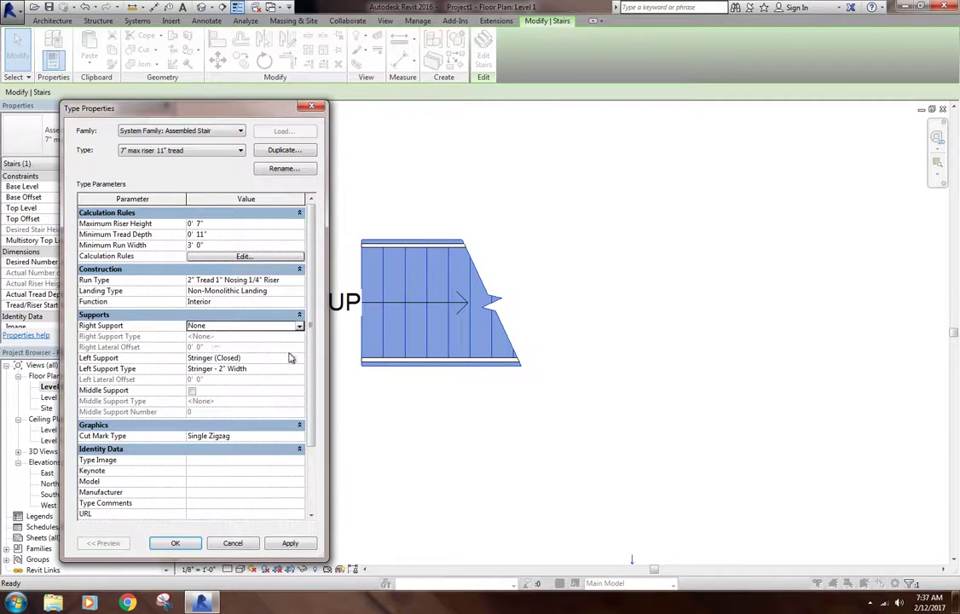
left_click(298, 358)
left_click(209, 368)
left_click(192, 391)
left_click(179, 545)
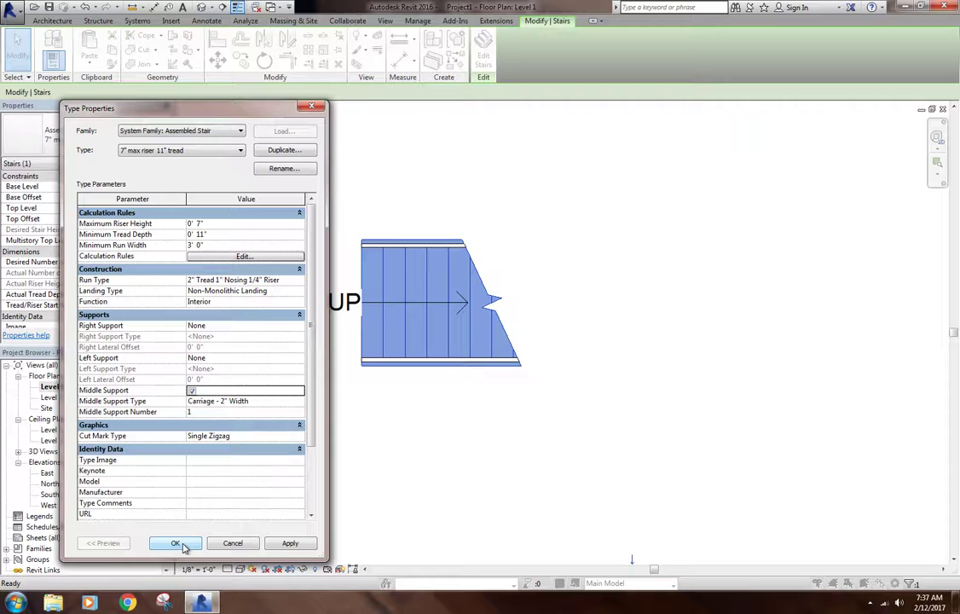
left_click(263, 436)
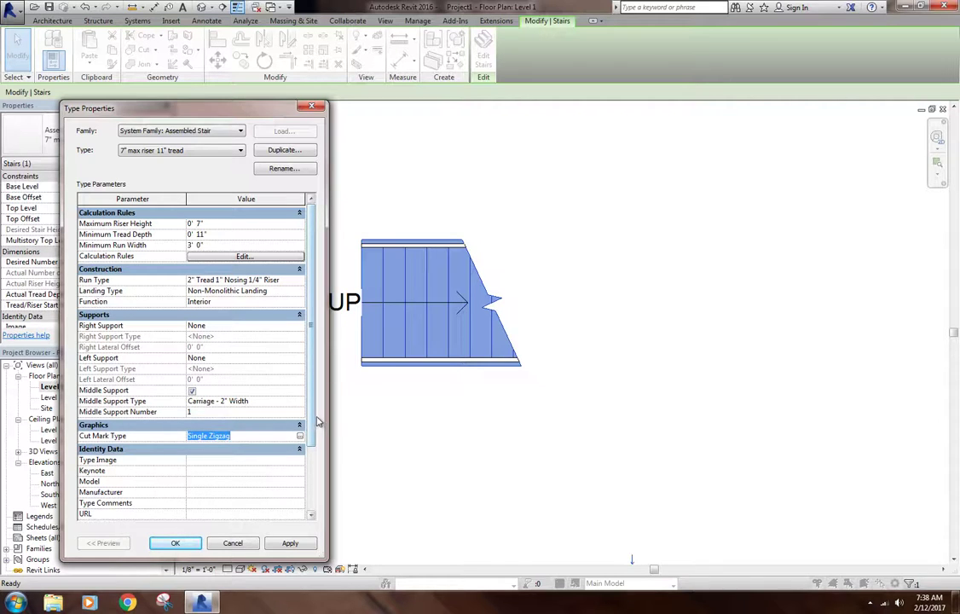
scroll(315, 420, "down", 3)
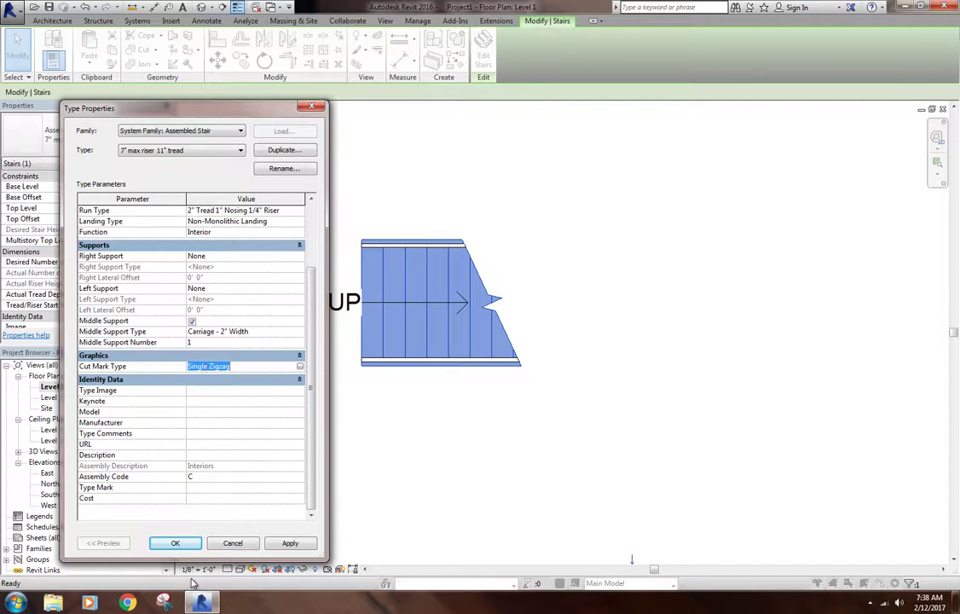
left_click(175, 544)
left_click(407, 461)
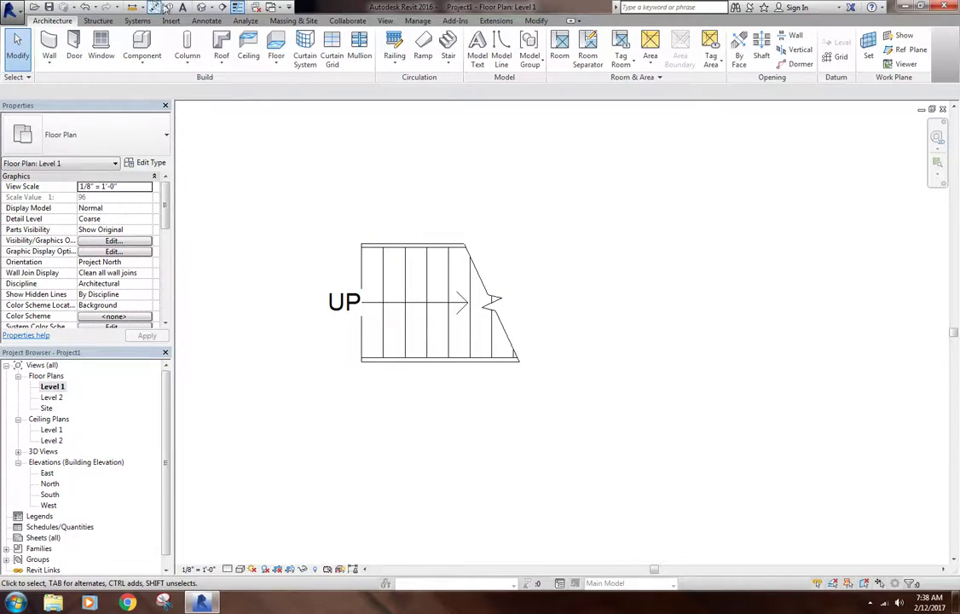
Open the default 3D view and examine the stair's underside and support from several angles
left_click(201, 7)
middle_click_drag(581, 393, 601, 325, "shift")
scroll(601, 325, "up", 5)
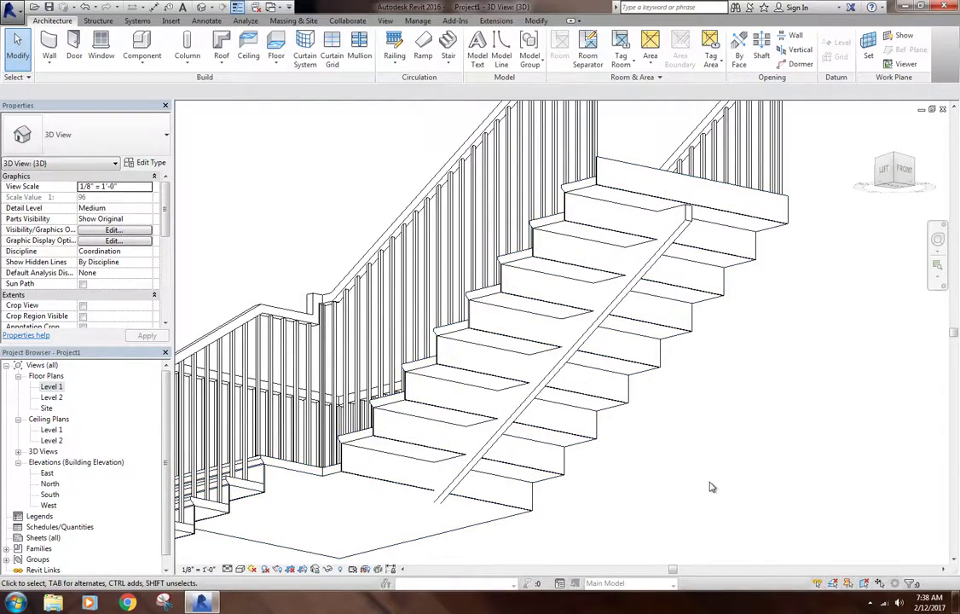
scroll(702, 485, "down", 5)
middle_click_drag(702, 485, 751, 527, "shift")
middle_click_drag(420, 358, 494, 404, "shift")
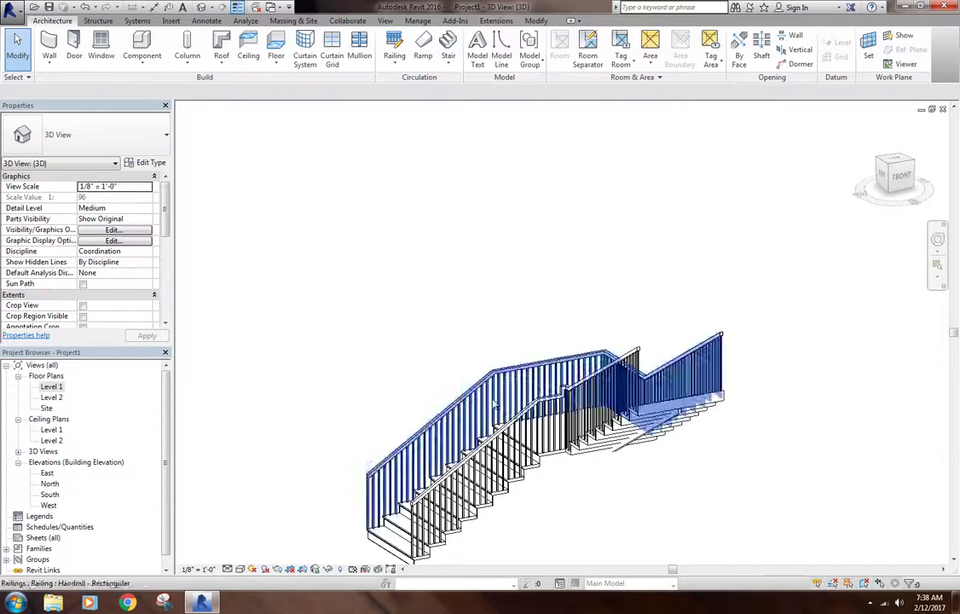
Open the South elevation and hide the Levels category in this view
double_click(51, 386)
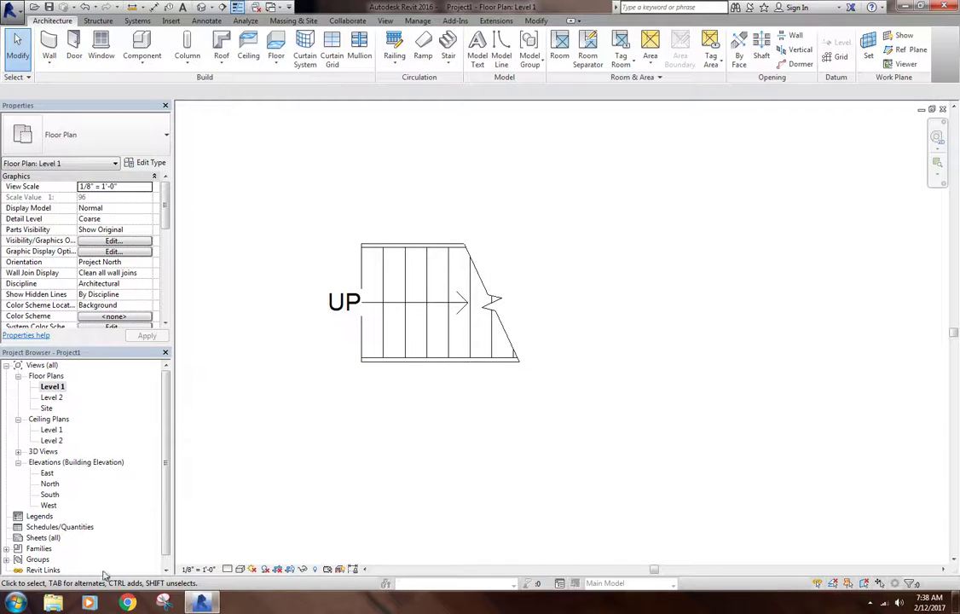
left_click(49, 495)
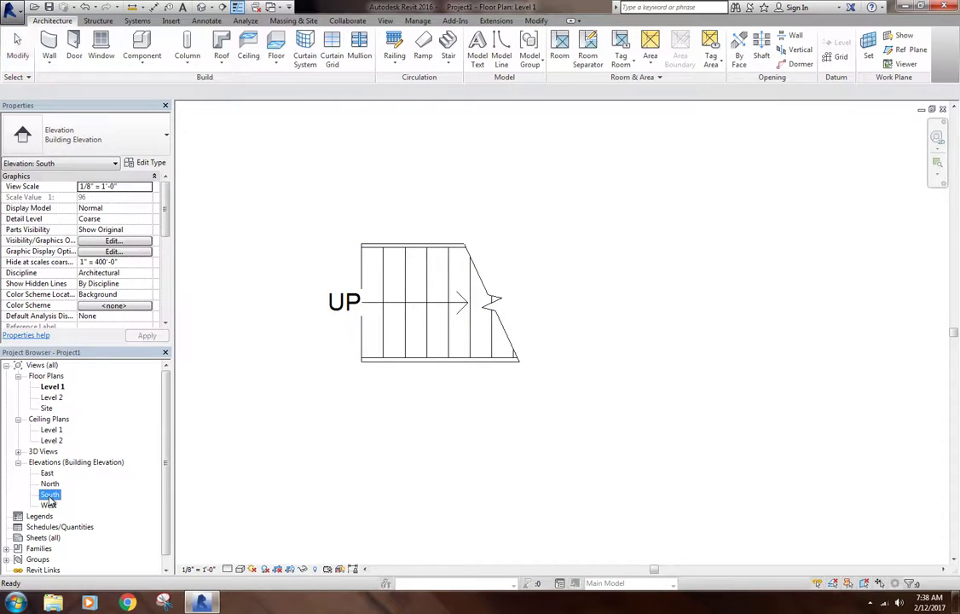
double_click(50, 495)
middle_click_drag(896, 323, 663, 322)
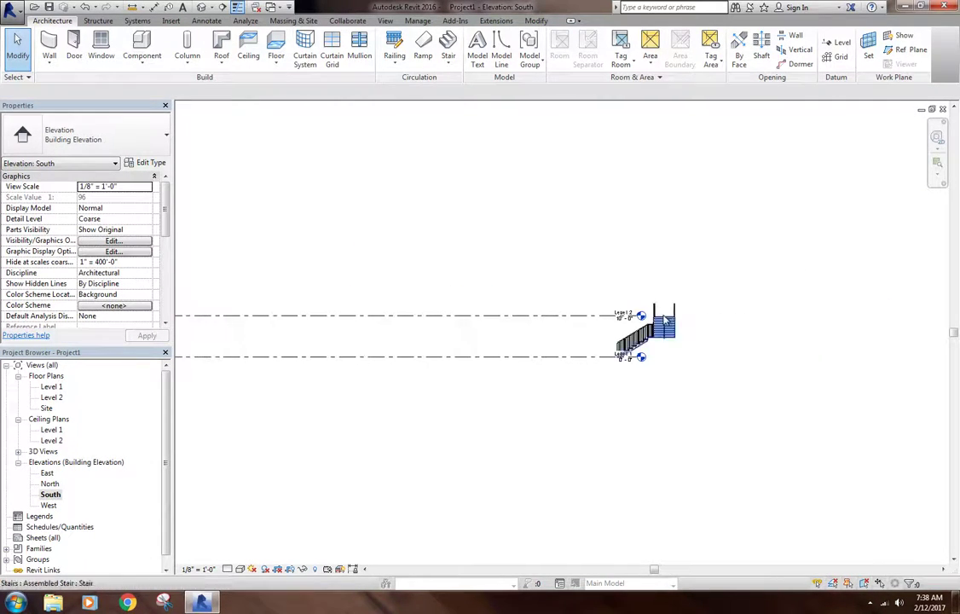
right_click(560, 316)
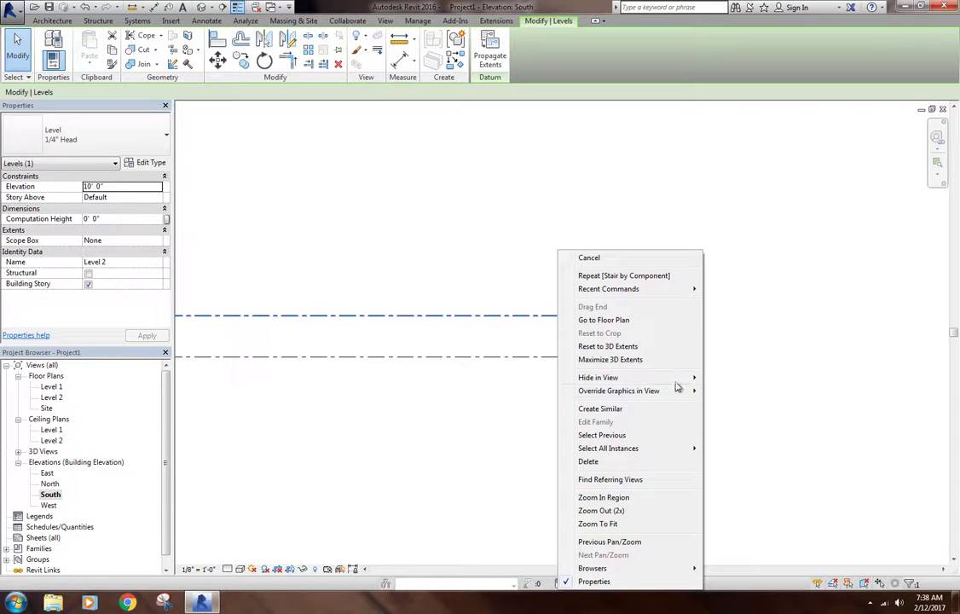
mouse_move(648, 378)
left_click(735, 390)
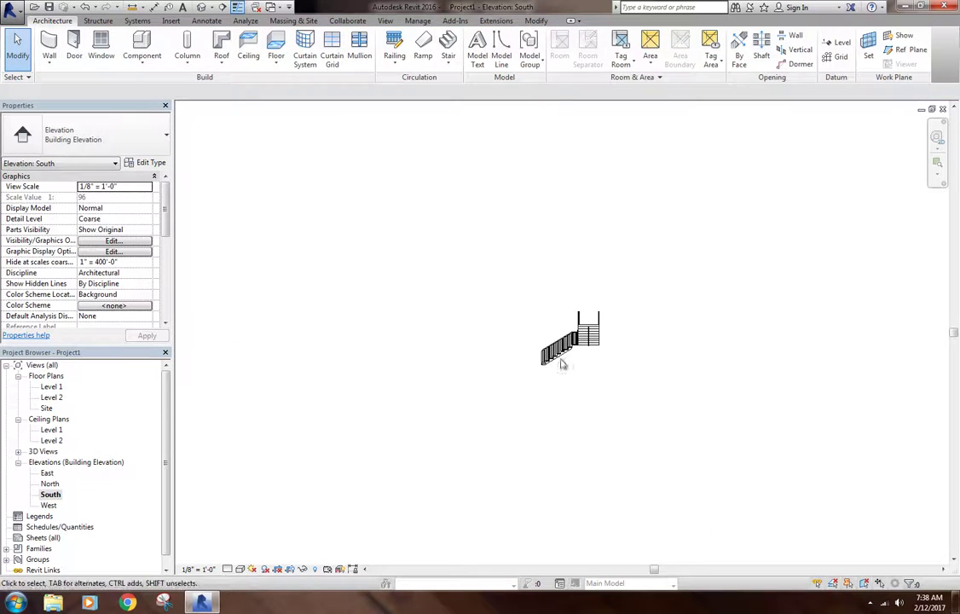
Select the railing on the lower stair run in the South elevation and open its type properties
scroll(540, 359, "up", 6)
left_click(550, 342)
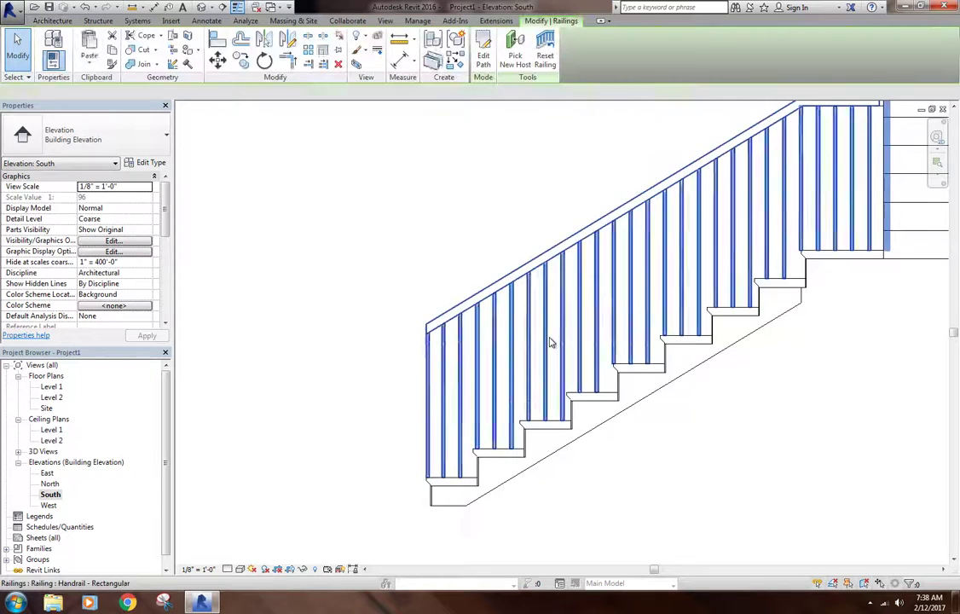
middle_click_drag(475, 241, 404, 238)
left_click(145, 162)
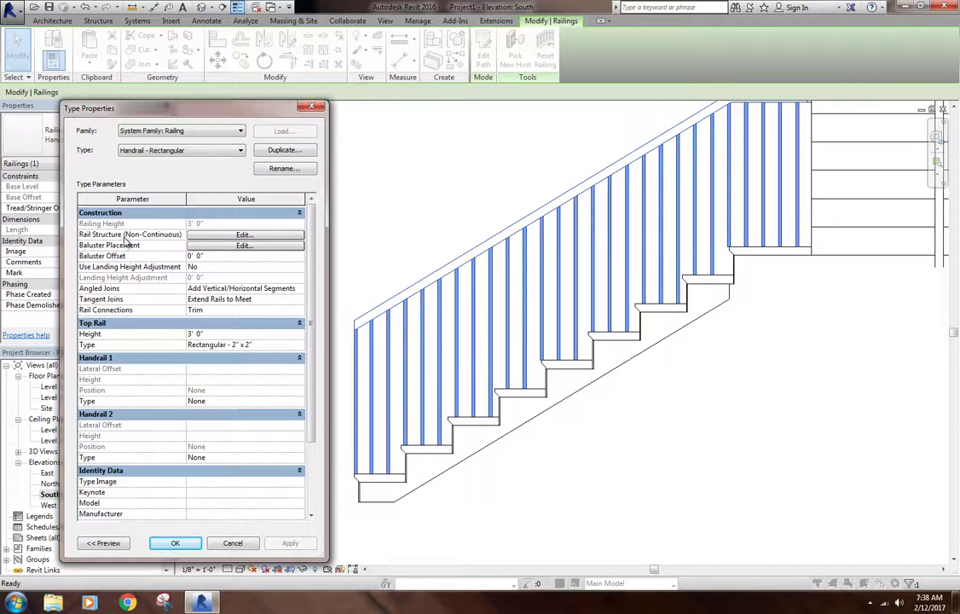
Insert two non-continuous rails in the railing's rail structure at heights 0' 6" and 2' 6" and apply them
left_click(242, 234)
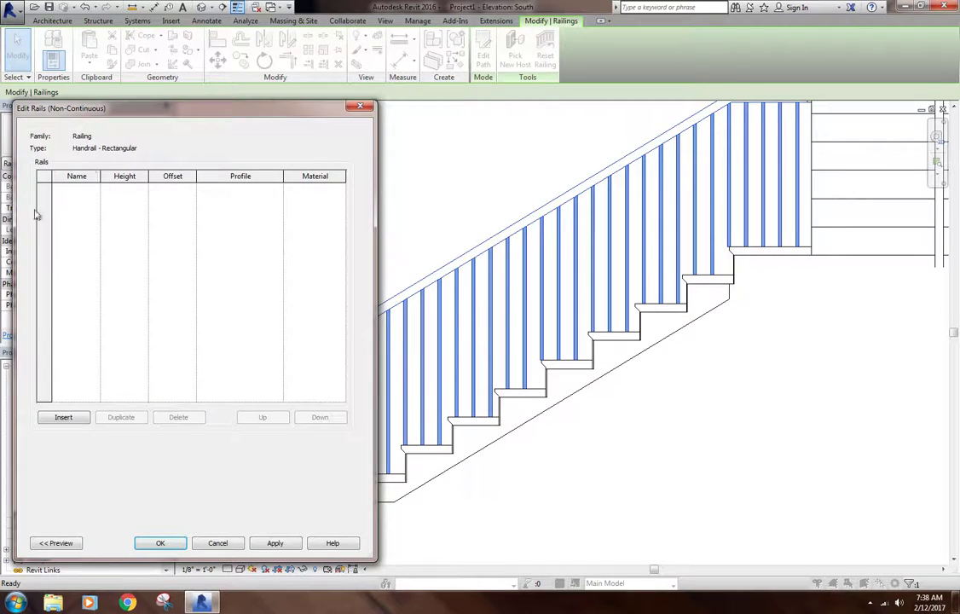
left_click(61, 419)
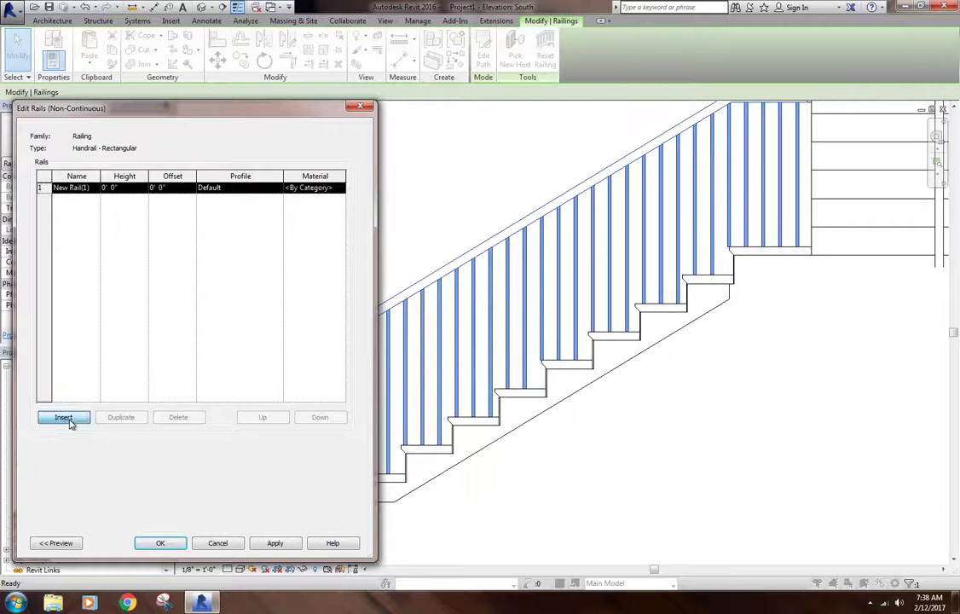
left_click(70, 420)
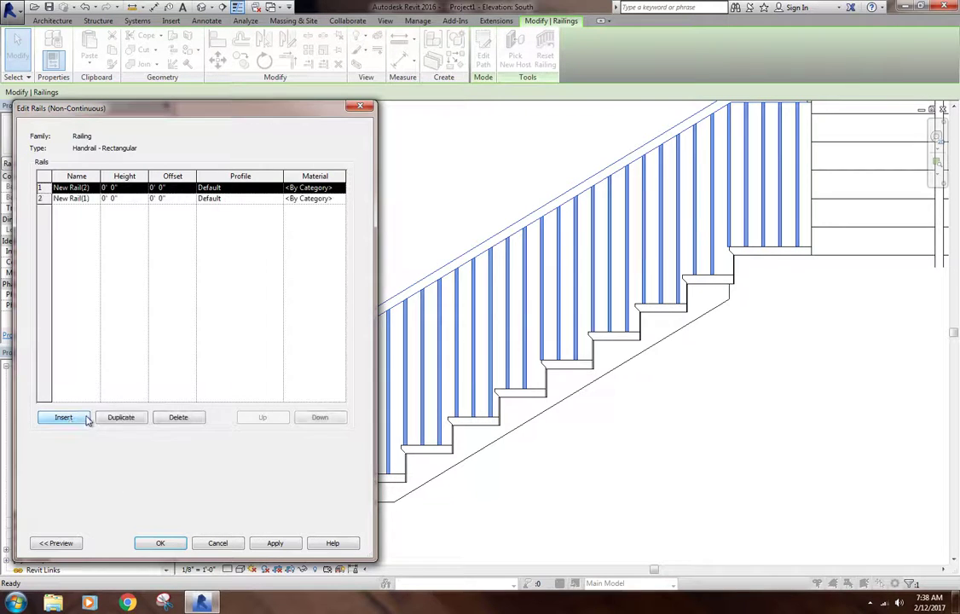
left_click(113, 187)
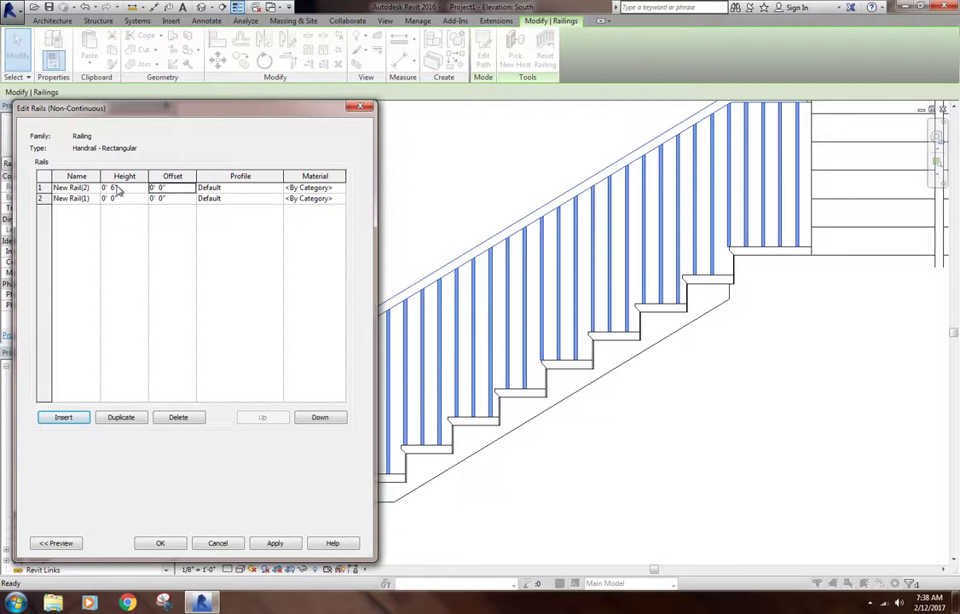
left_click(112, 198)
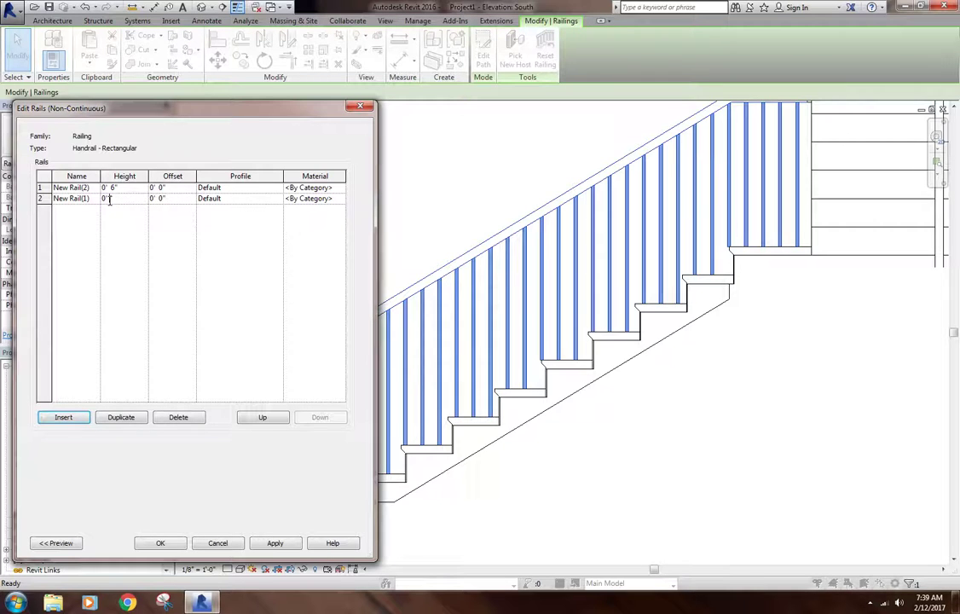
type("2 6")
key("Tab")
left_click(275, 544)
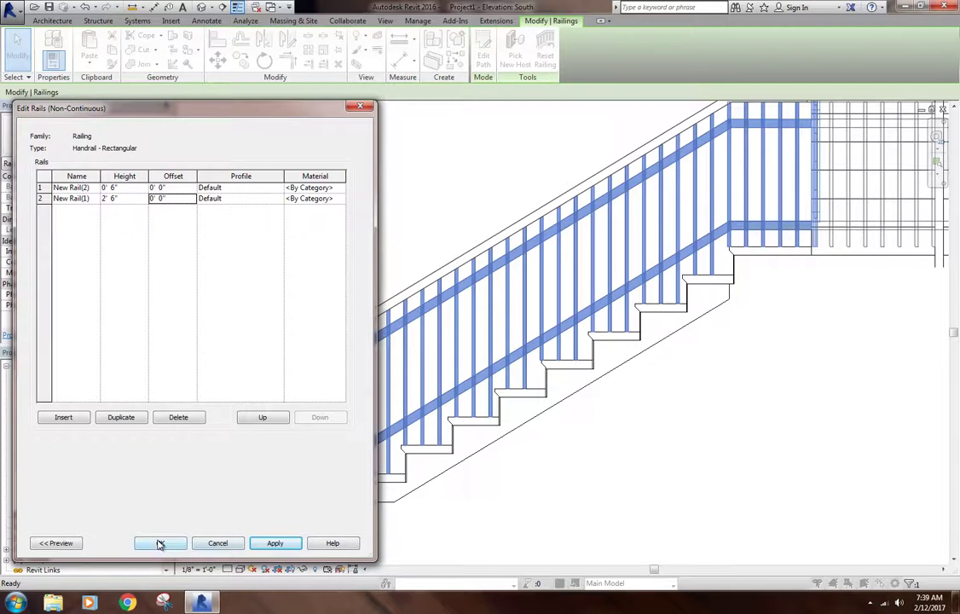
Delete both inserted rails from the railing's rail structure and accept
left_click(43, 188)
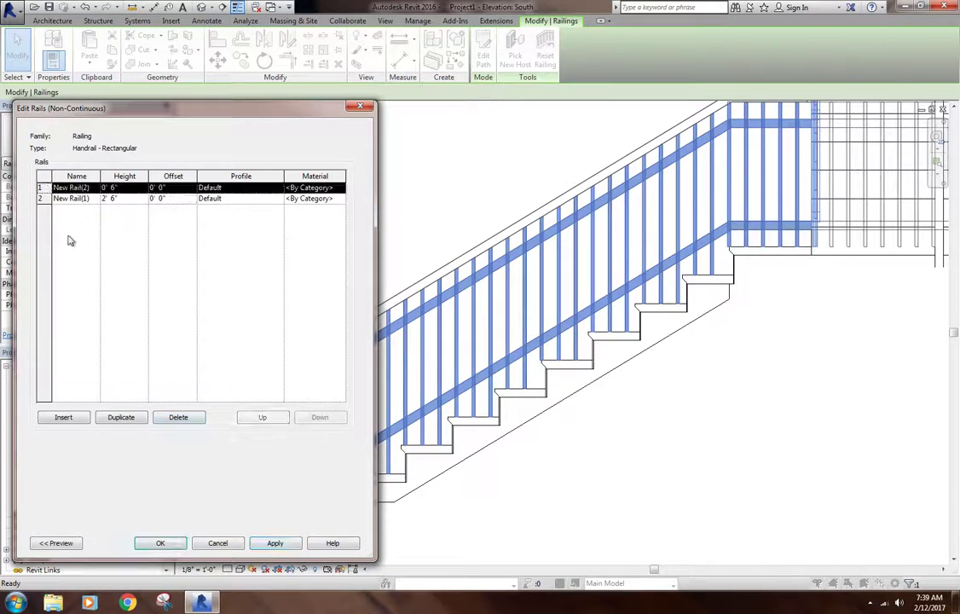
double_click(175, 417)
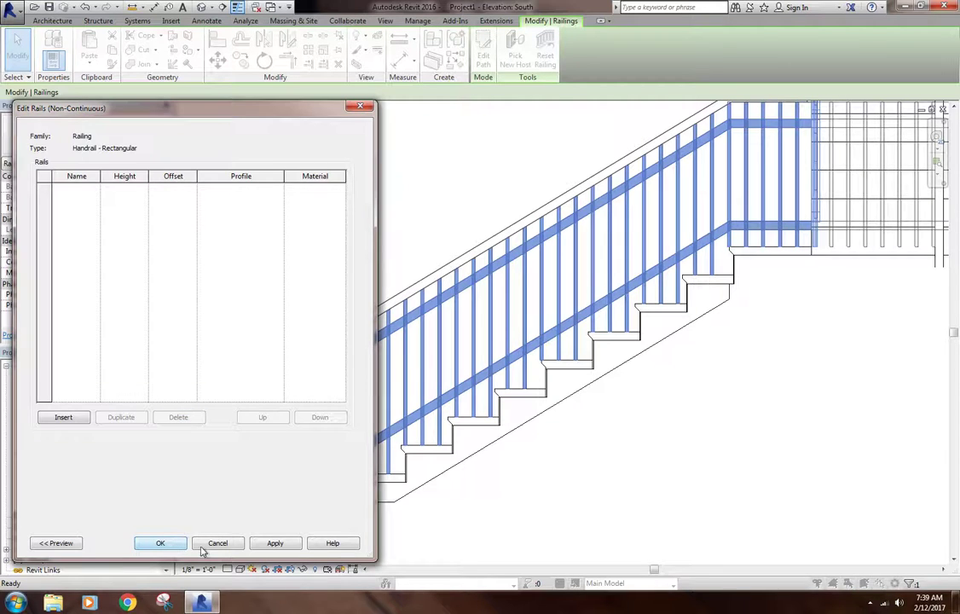
left_click(157, 544)
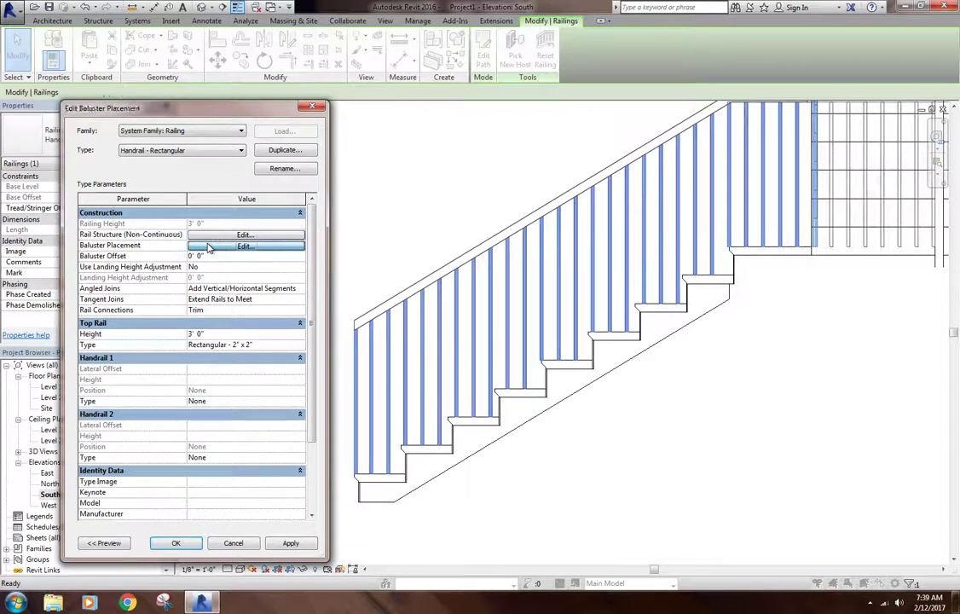
Duplicate the regular baluster in the railing's main pattern, set the second one to Baluster - Round : 1" and apply
left_click(205, 246)
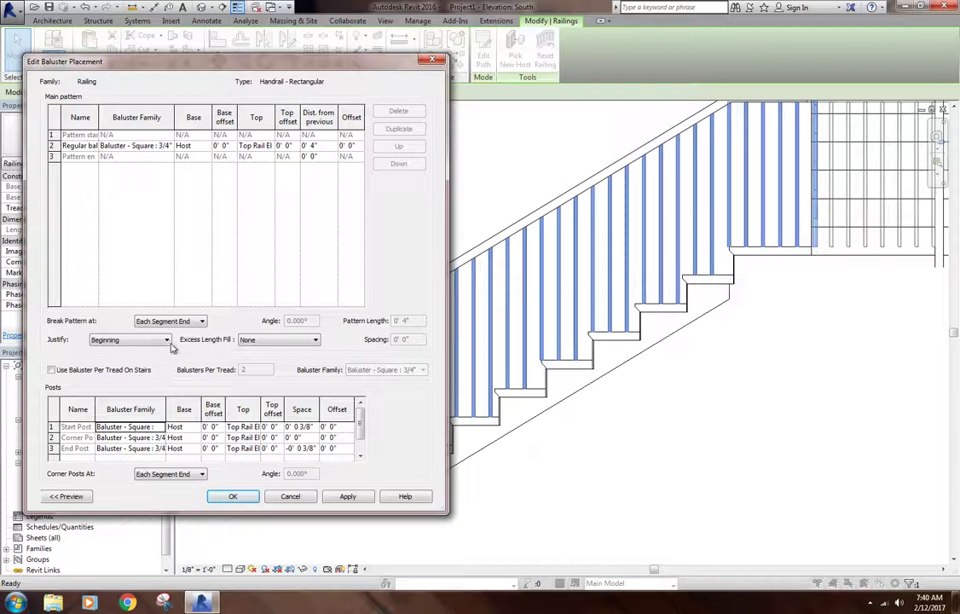
left_click(52, 145)
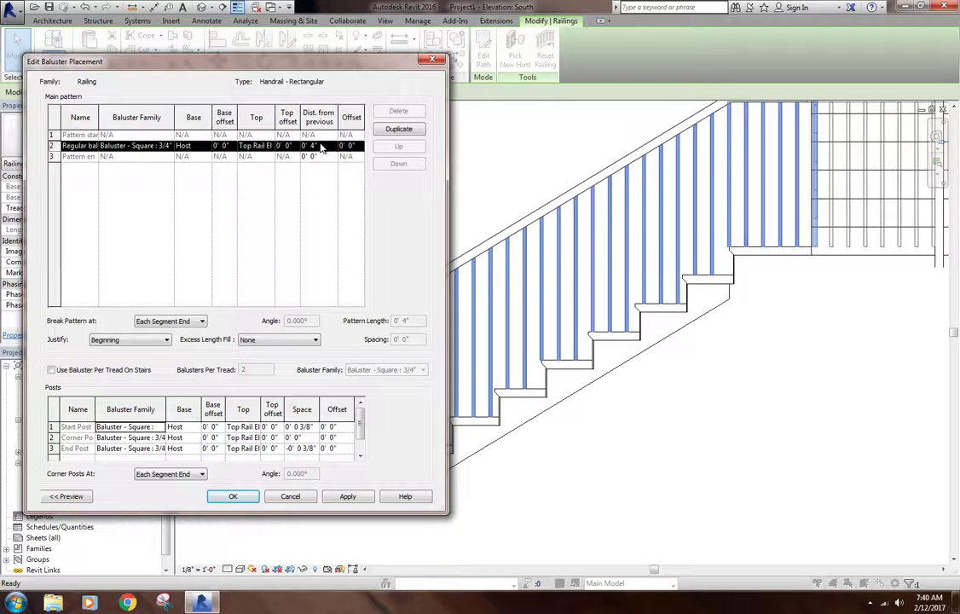
left_click(409, 128)
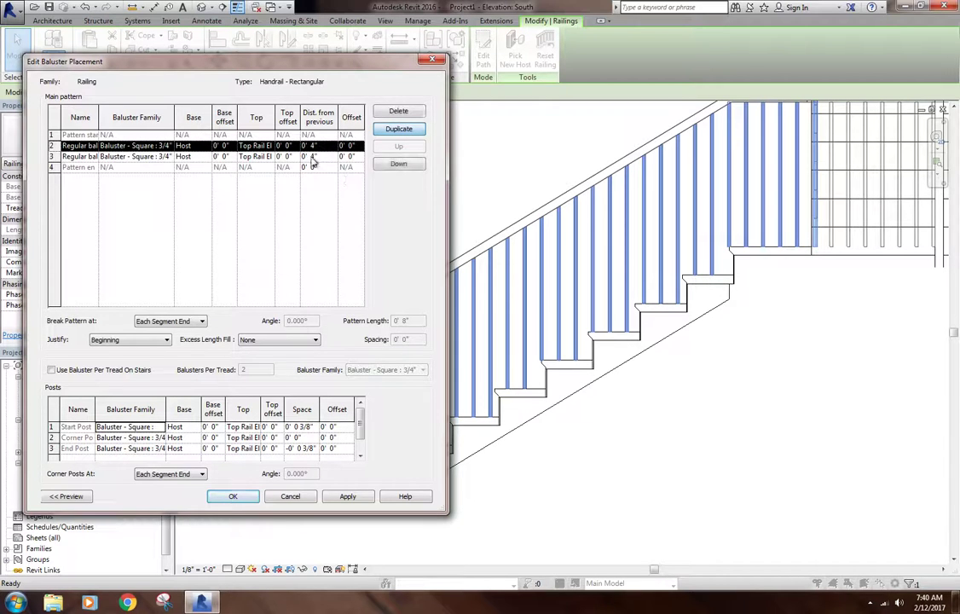
left_click(310, 156)
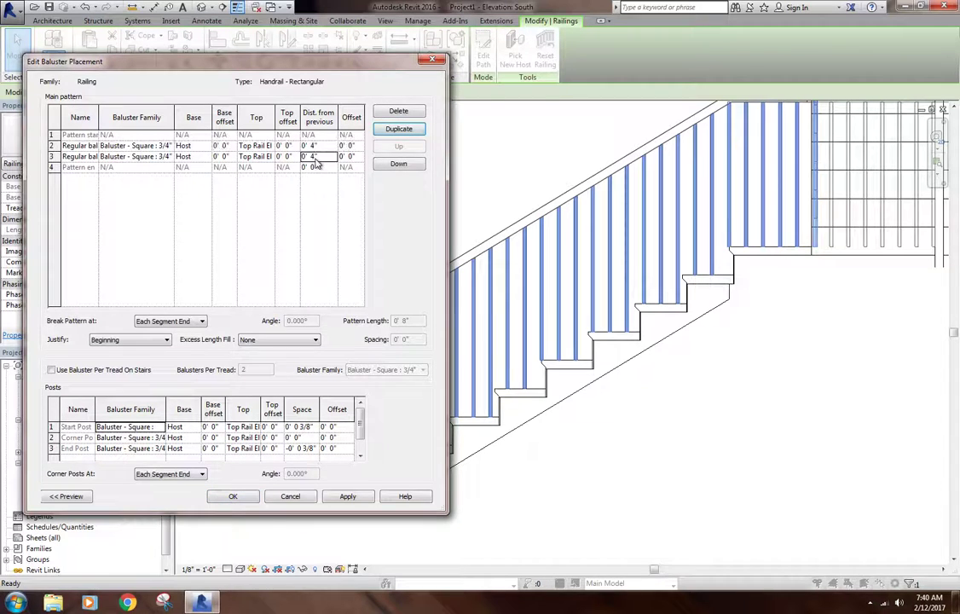
left_click(157, 157)
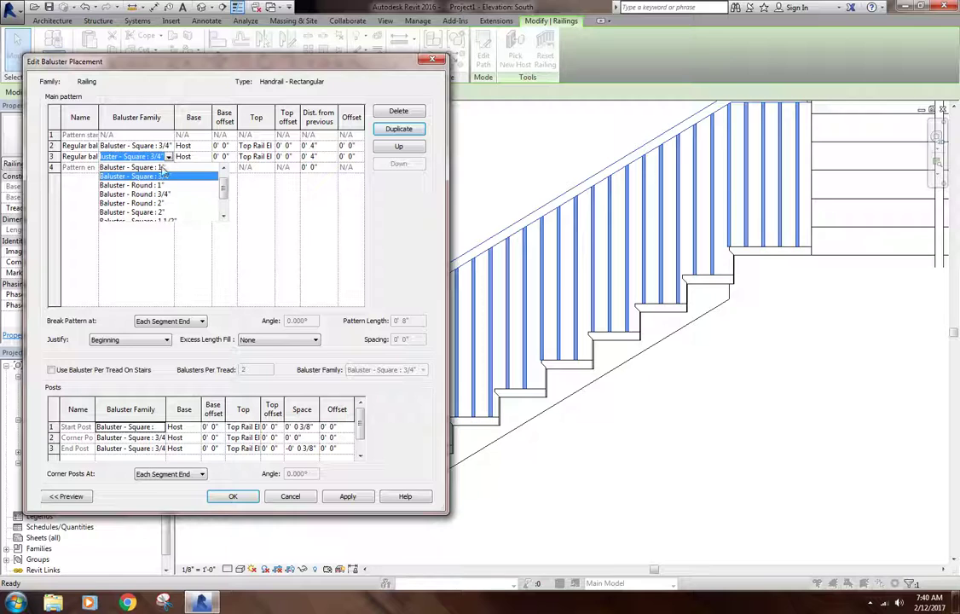
left_click(137, 185)
left_click(348, 496)
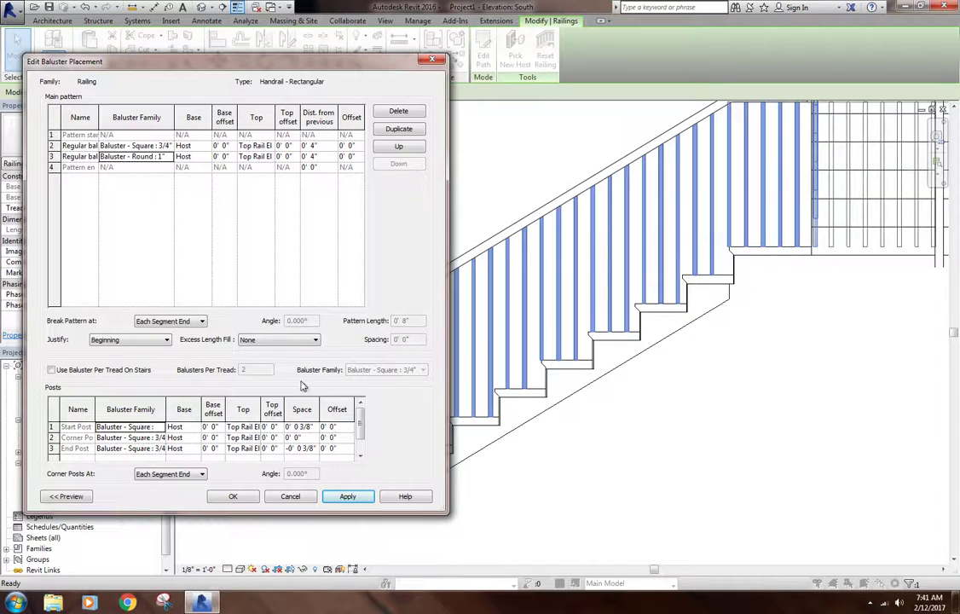
Review the baluster pattern's Justify and Excess Length Fill options, close the baluster placement and look through the remaining railing type parameters
left_click(151, 340)
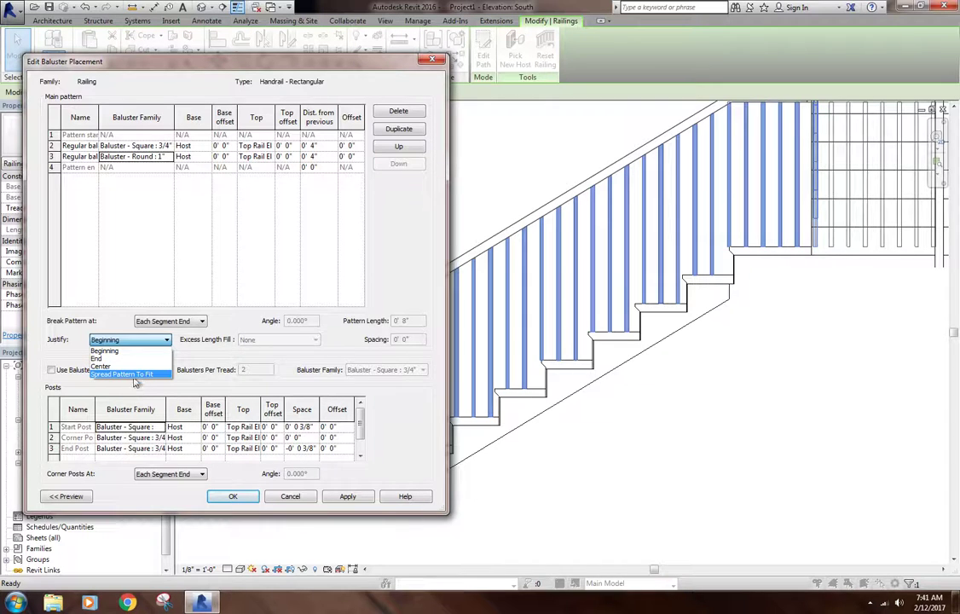
left_click(106, 351)
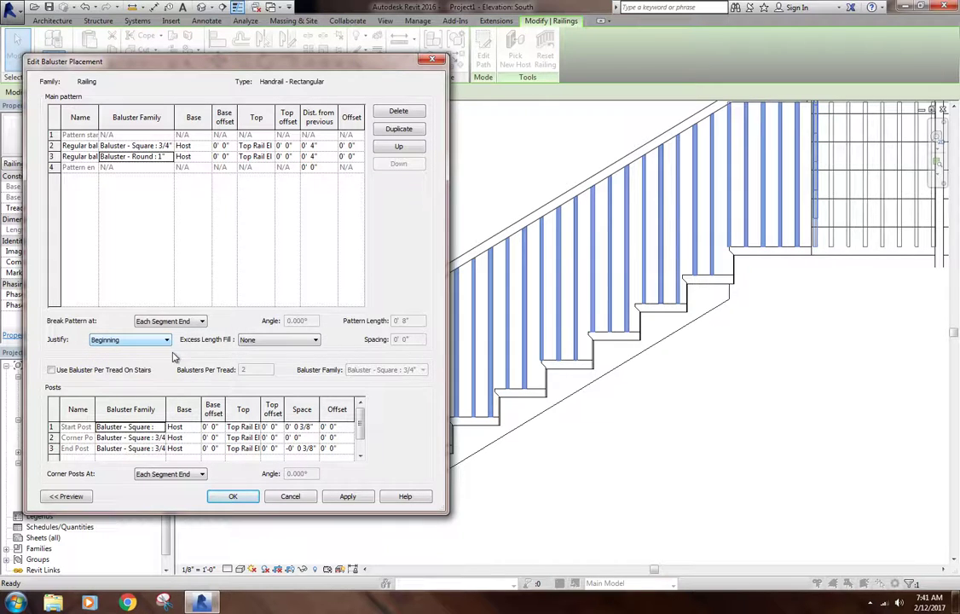
left_click(298, 343)
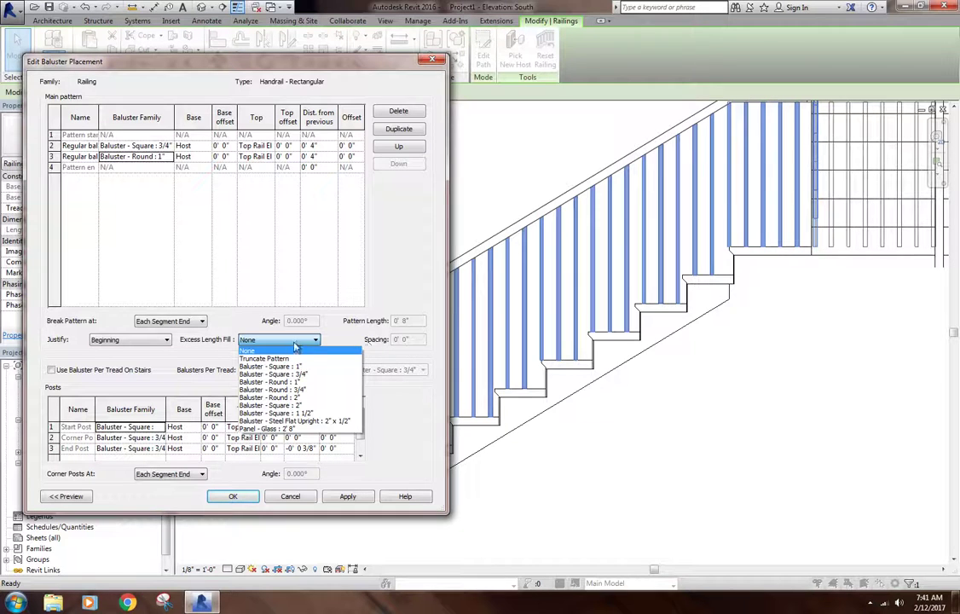
left_click(405, 341)
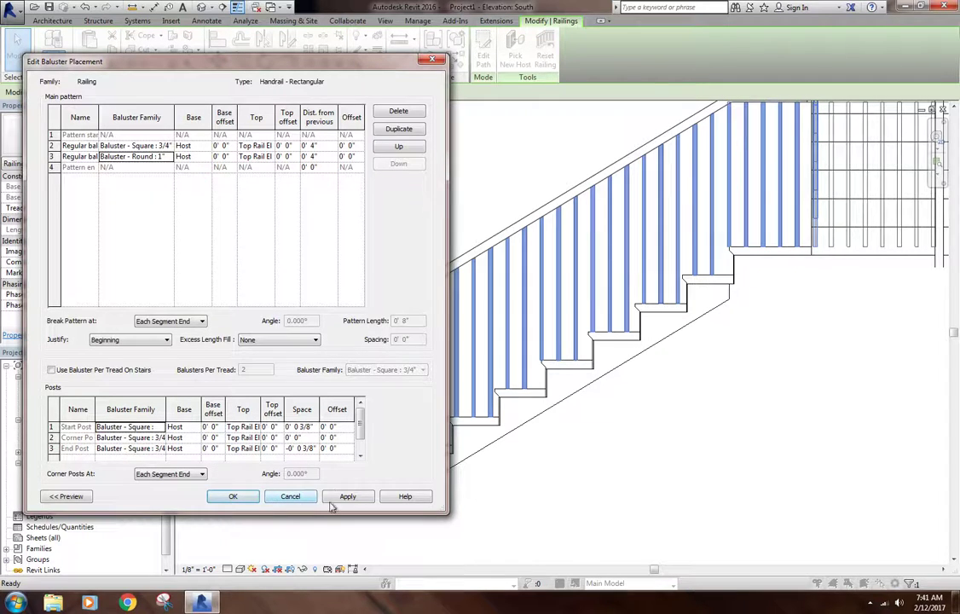
left_click(294, 497)
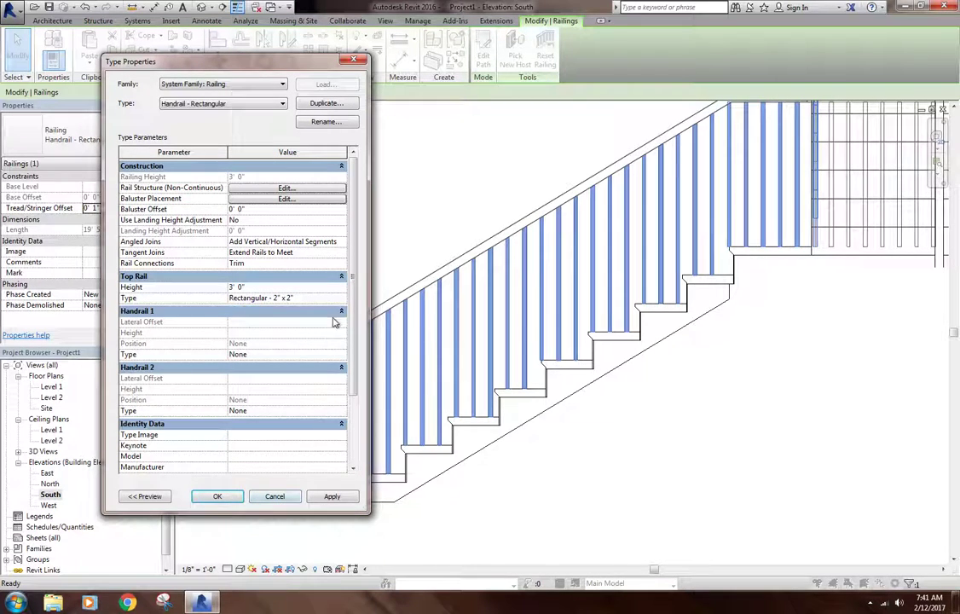
scroll(341, 324, "down", 3)
scroll(371, 350, "down", 1)
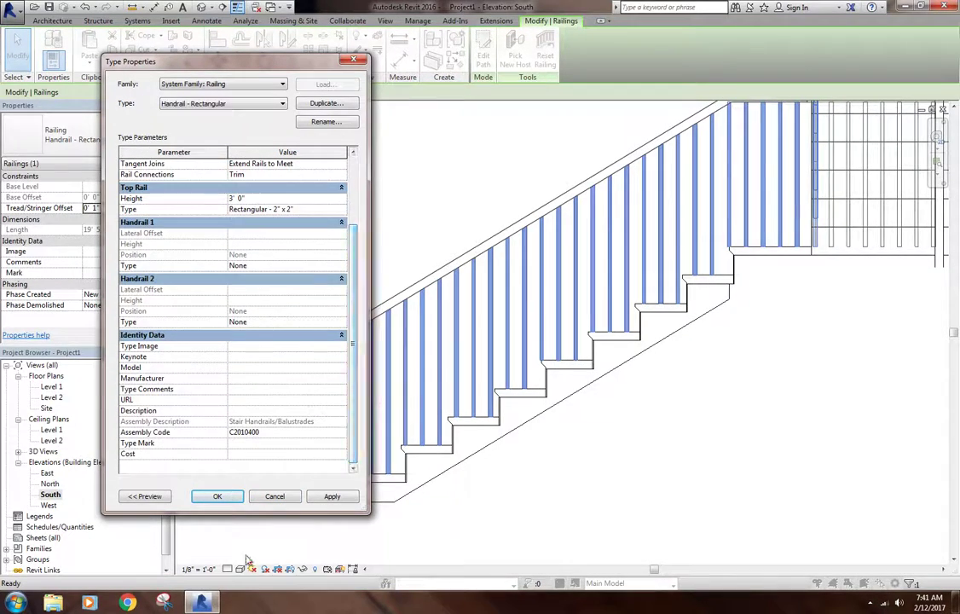
Close the railing's type properties without changes and open the lower flight's top rail for path editing
left_click(275, 496)
left_click(371, 199)
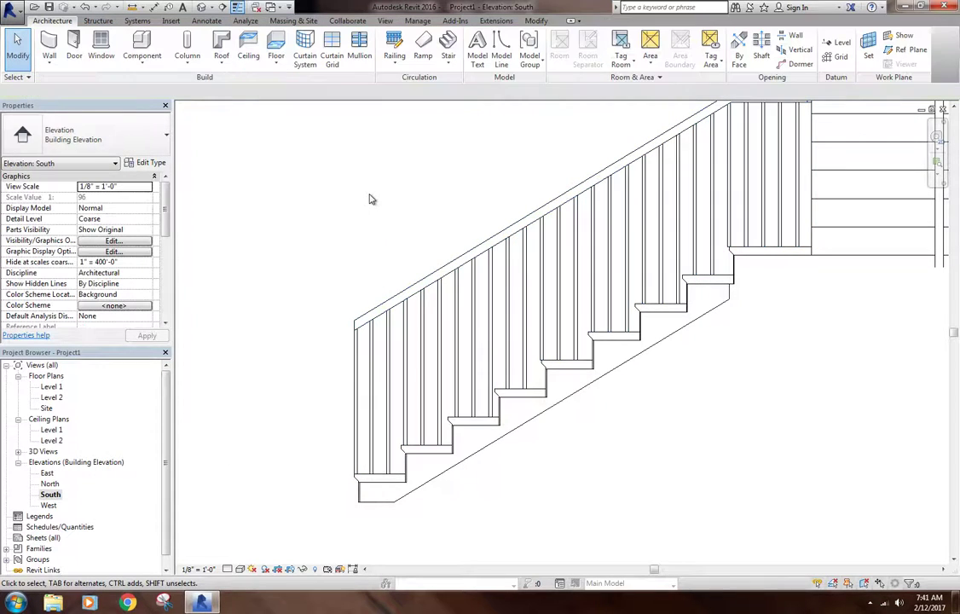
key("Tab")
left_click(358, 324)
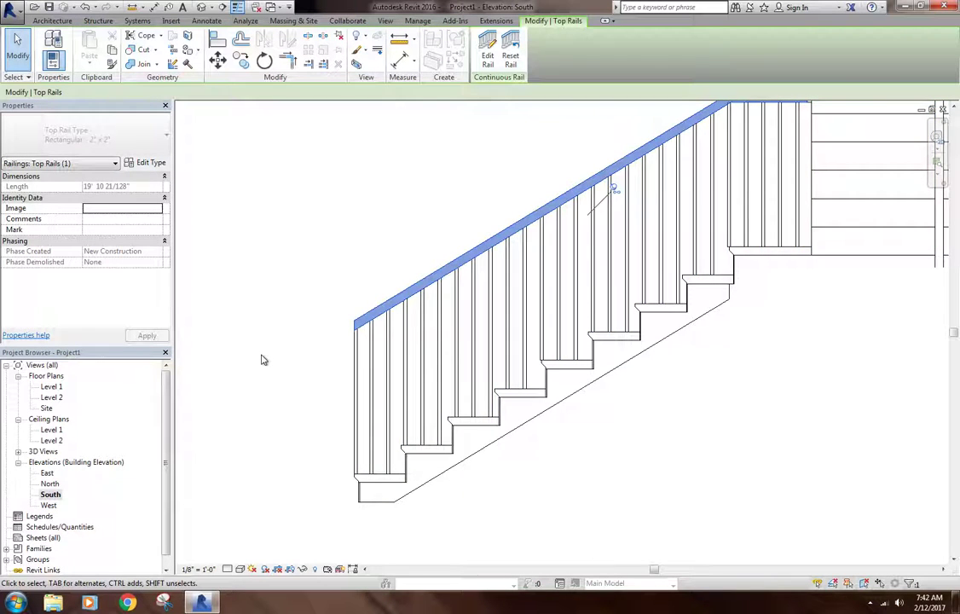
left_click(487, 55)
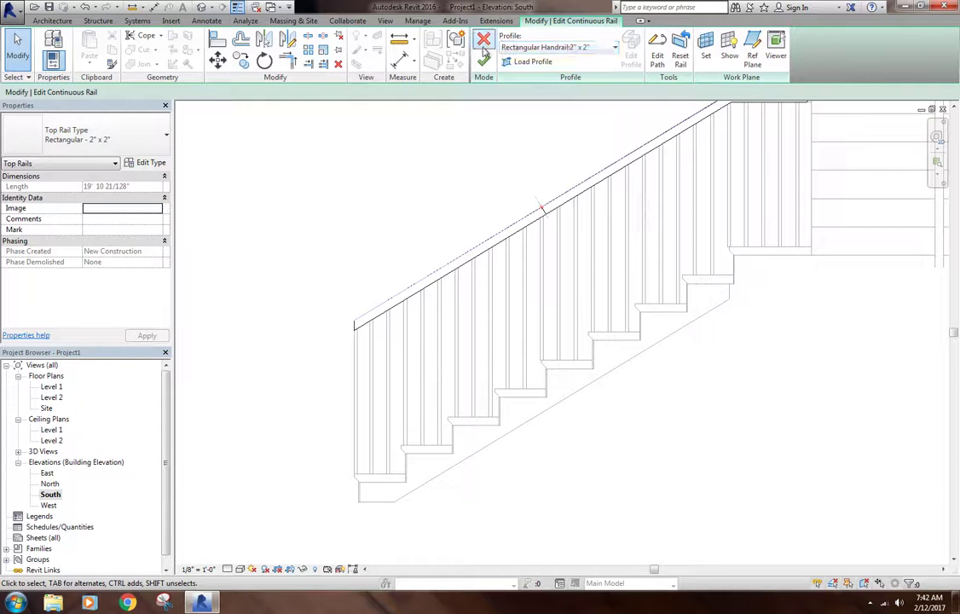
left_click(520, 48)
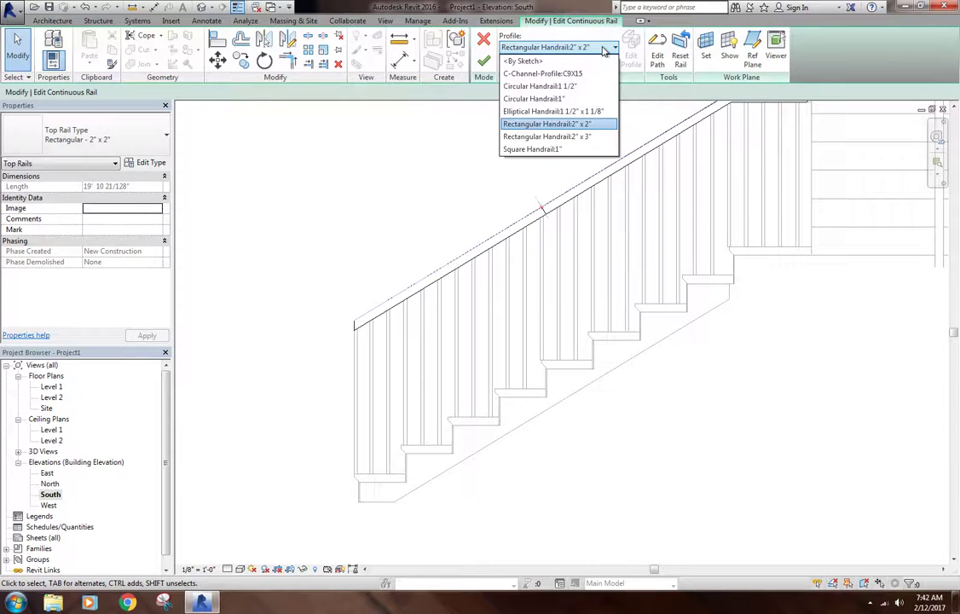
left_click(530, 47)
left_click(659, 54)
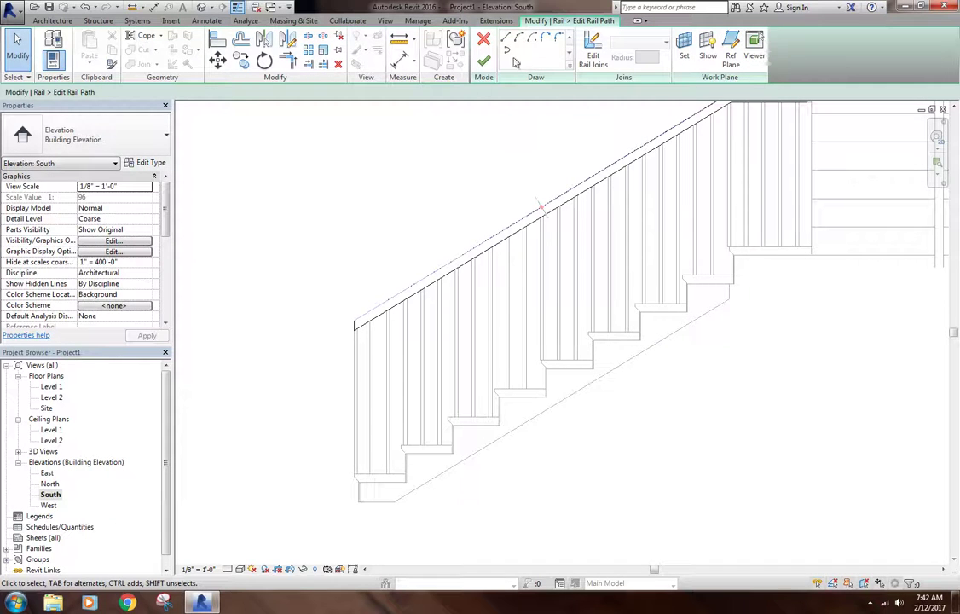
Draw a start-end-radius arc of about 2' radius curving outward and down from the top rail's lower end
left_click(518, 40)
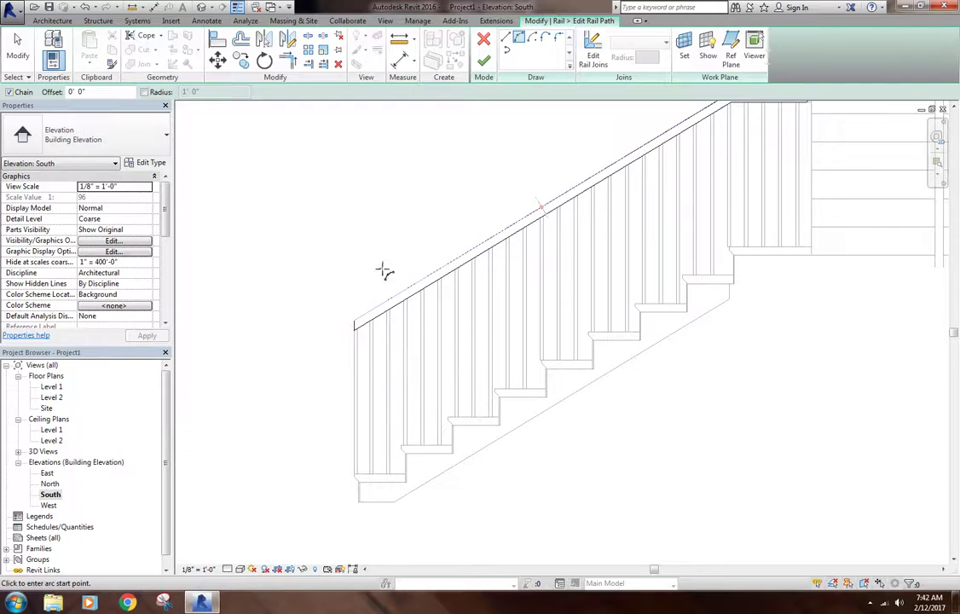
left_click(546, 40)
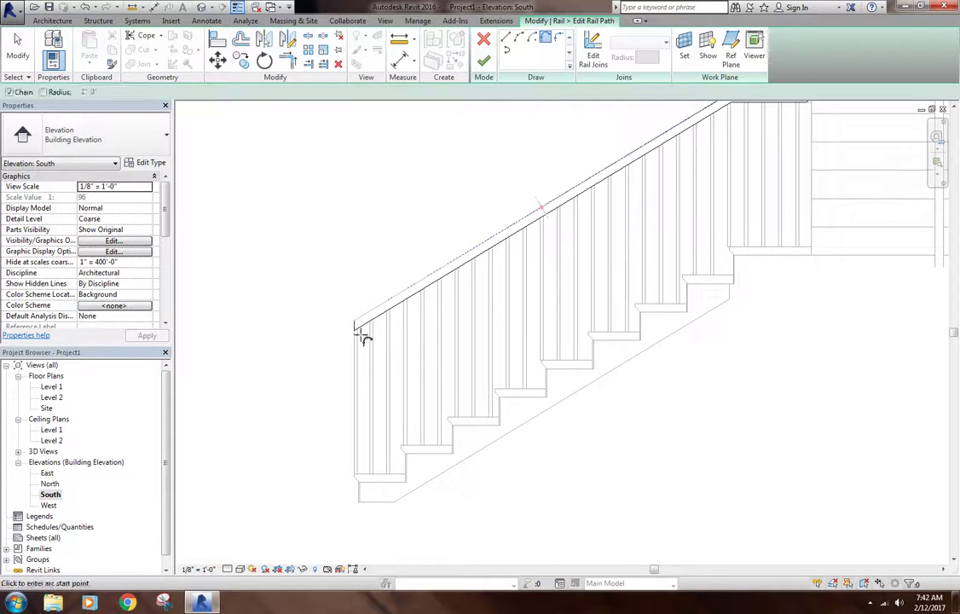
left_click(518, 38)
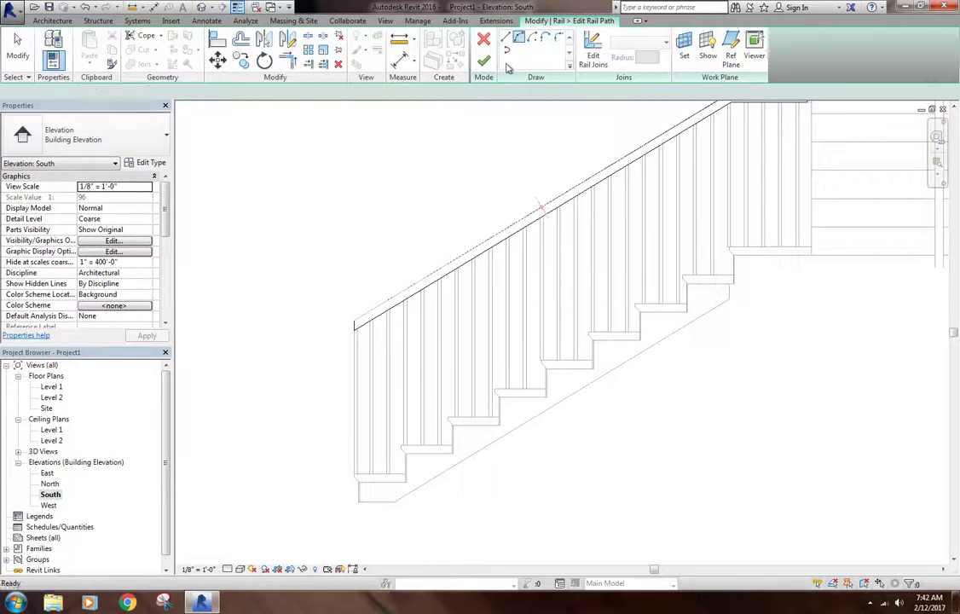
scroll(355, 325, "up", 5)
left_click(350, 316)
scroll(339, 331, "down", 4)
left_click(322, 270)
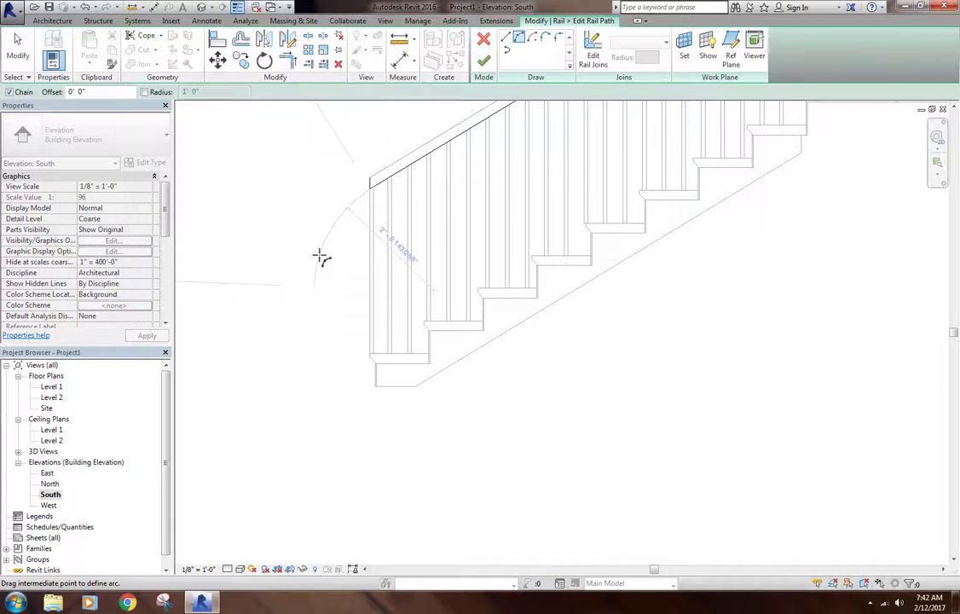
left_click(319, 256)
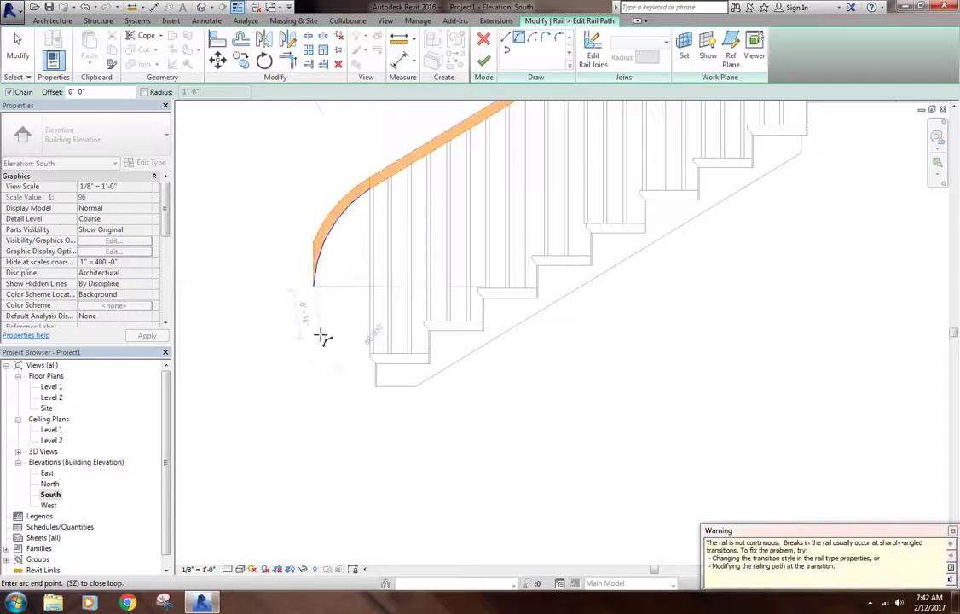
Extend the rail path with a vertical line from the arc's end down to the stair's base and finish the rail edit
left_click(506, 40)
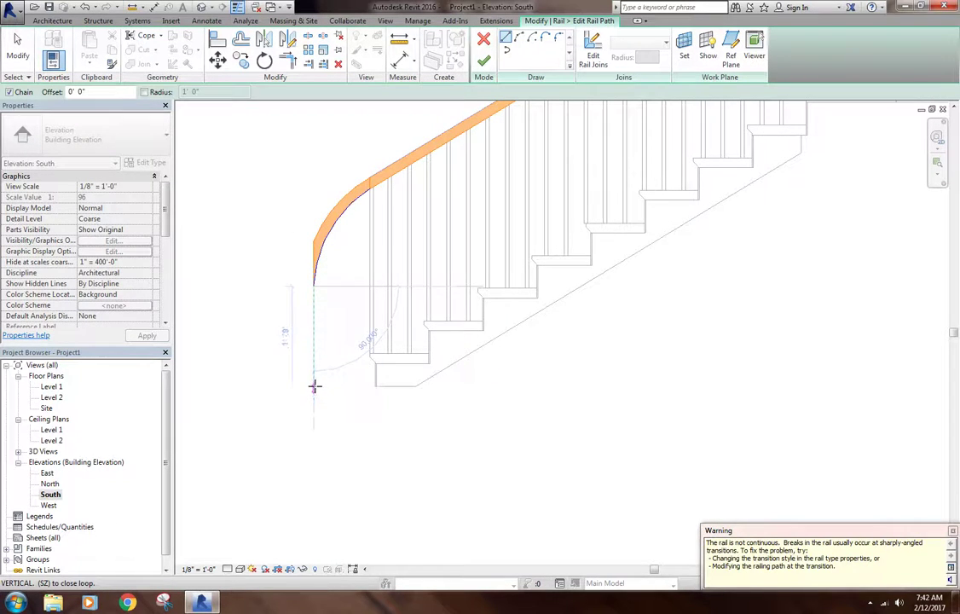
left_click(315, 385)
key("Escape")
key("Escape")
scroll(355, 407, "down", 5)
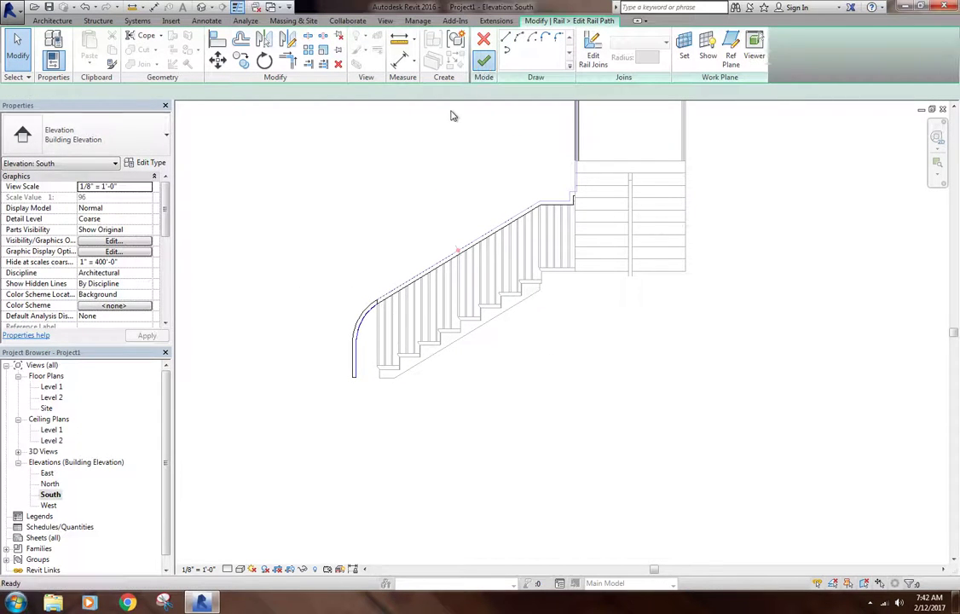
left_click(484, 62)
left_click(483, 62)
left_click(325, 222)
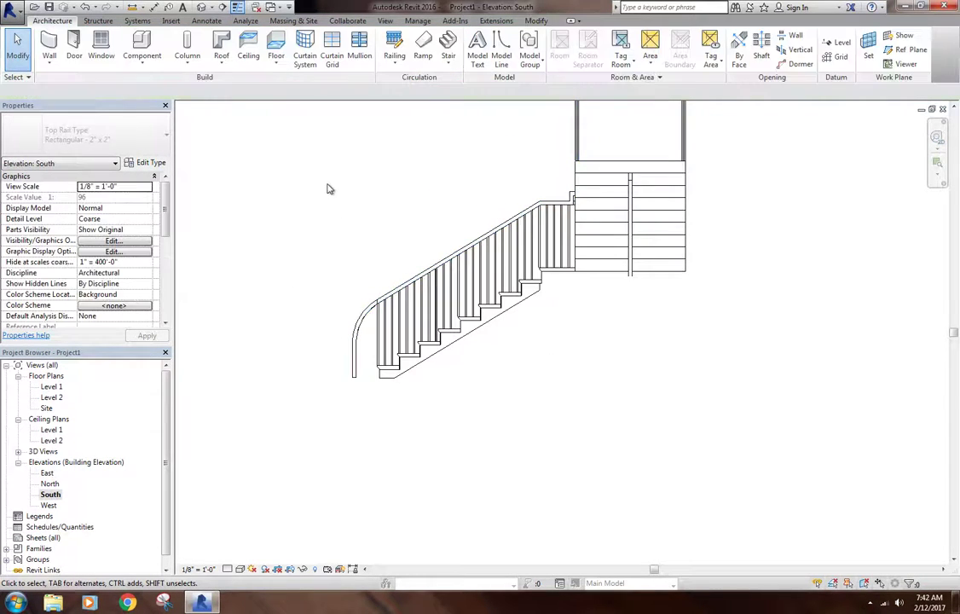
Examine the extended top rail at the foot of the stair in the 3D view
left_click(219, 8)
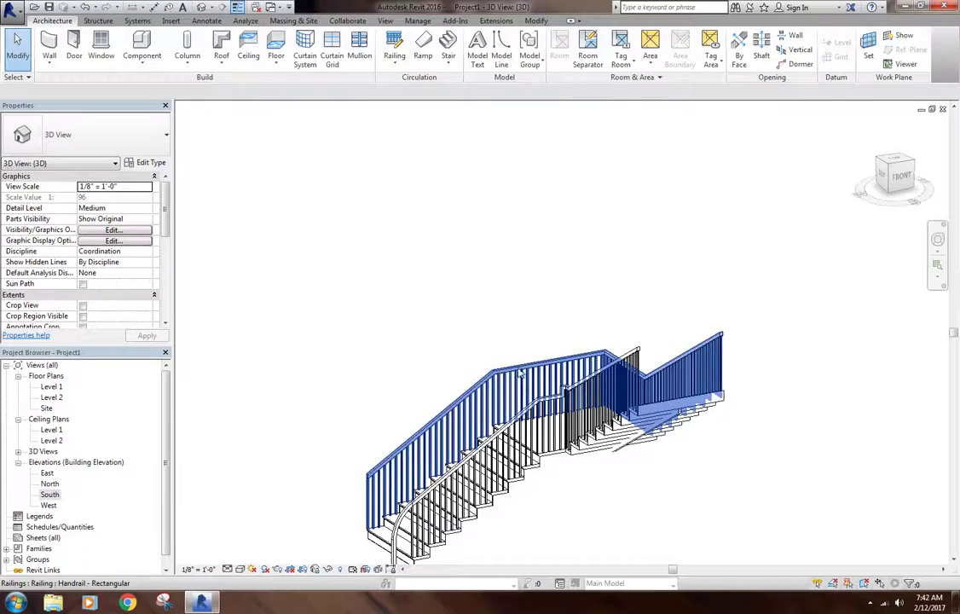
middle_click_drag(461, 333, 502, 501, "shift")
scroll(480, 514, "up", 6)
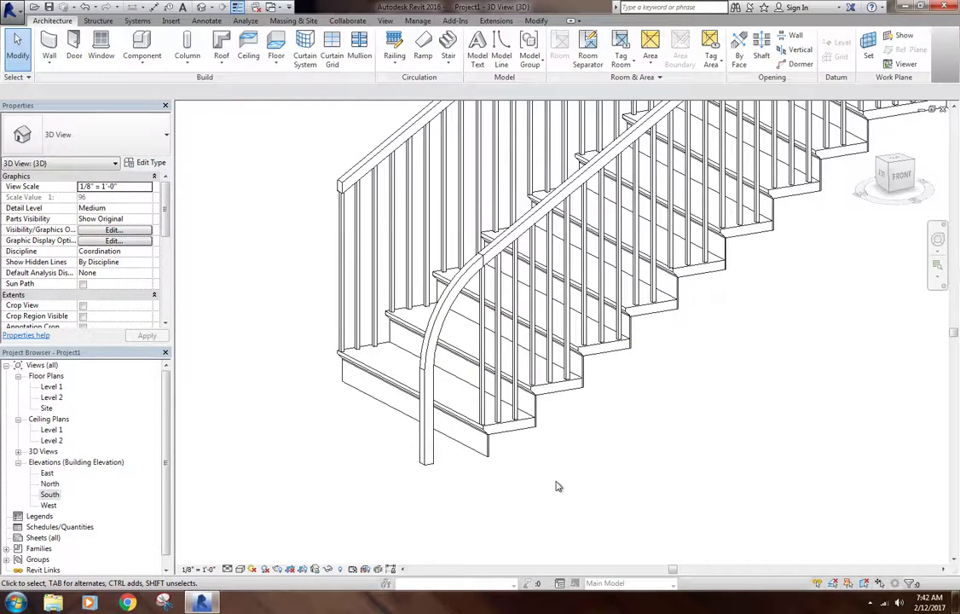
scroll(556, 487, "down", 5)
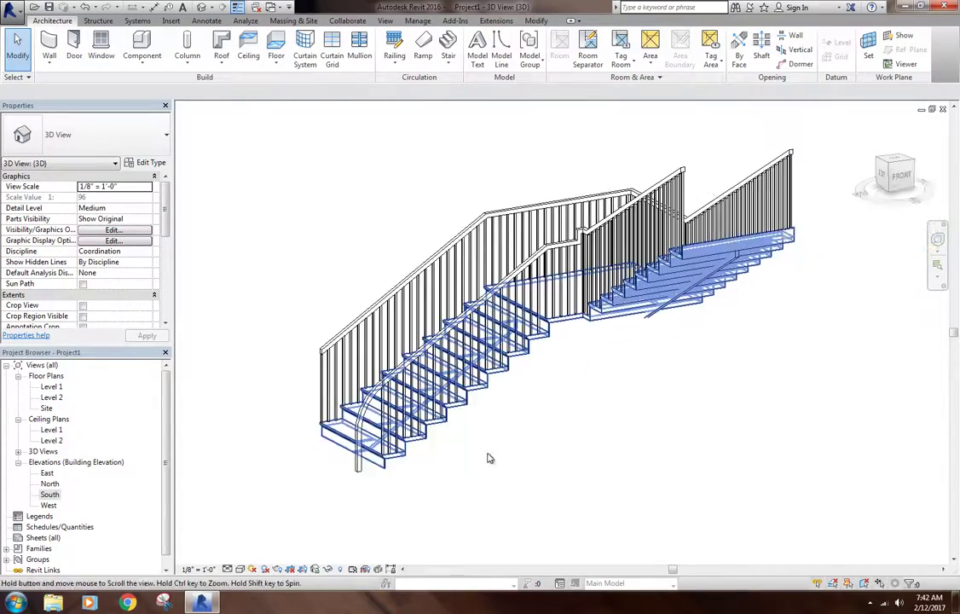
middle_click_drag(490, 454, 513, 431, "shift")
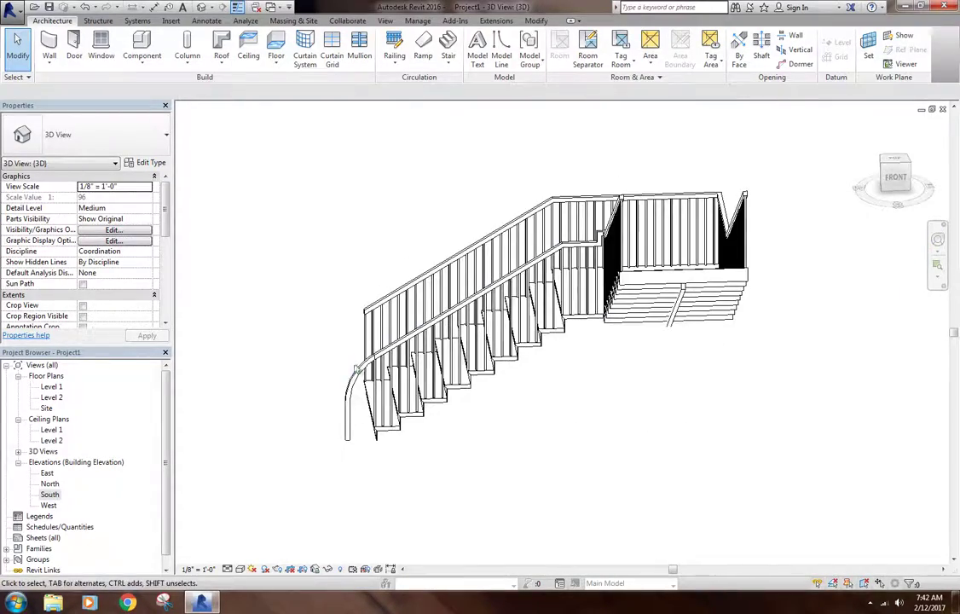
scroll(371, 373, "up", 3)
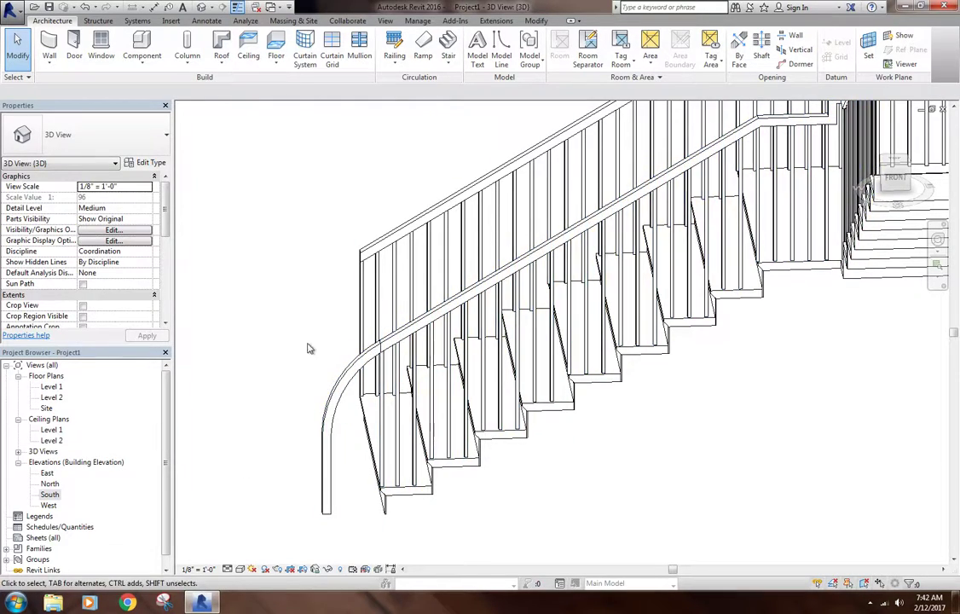
scroll(406, 339, "down", 5)
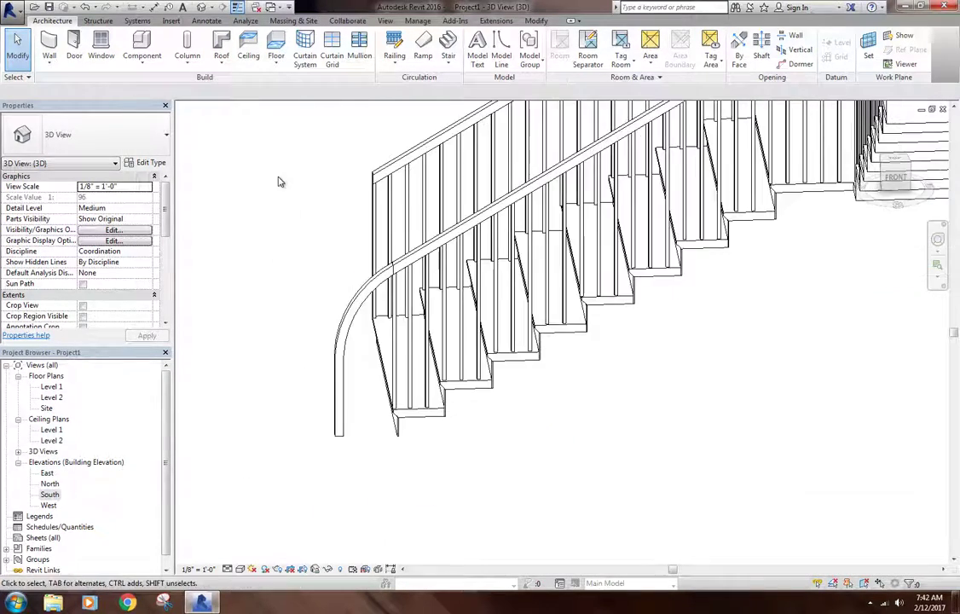
middle_click_drag(397, 335, 223, 390, "shift")
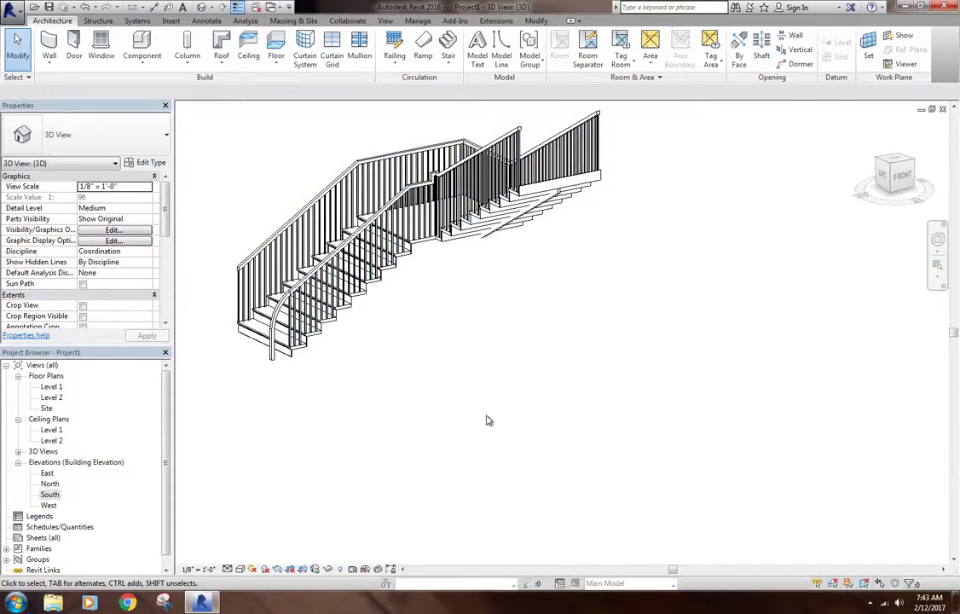
Delete the assembled stair together with its railings from the model
scroll(435, 399, "up", 5)
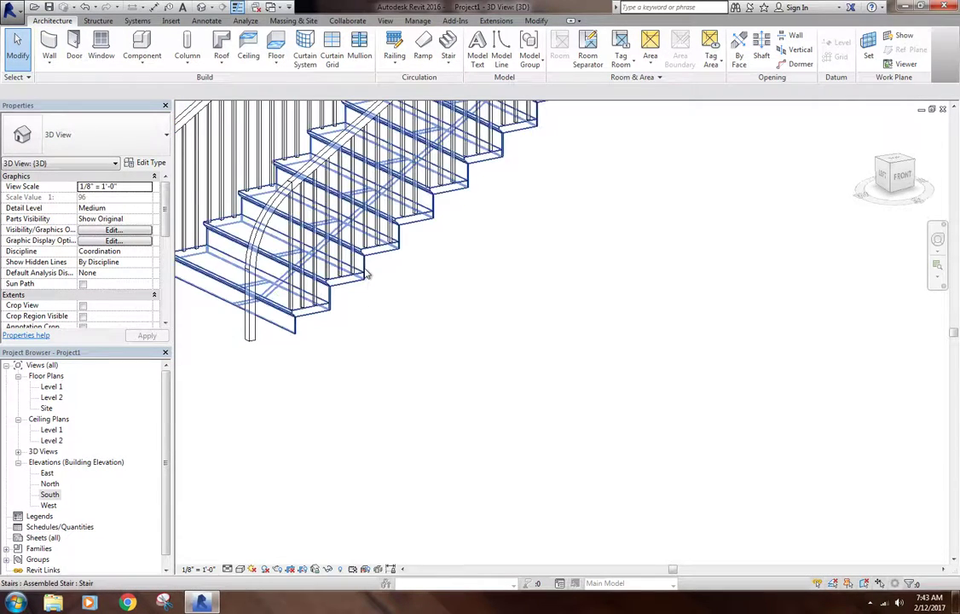
left_click(367, 274)
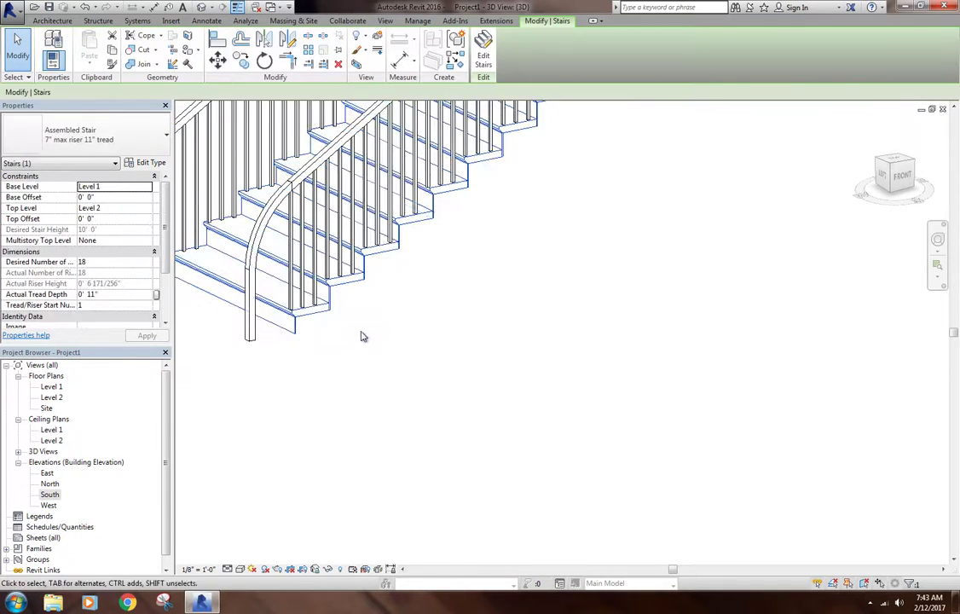
middle_click_drag(359, 334, 404, 313)
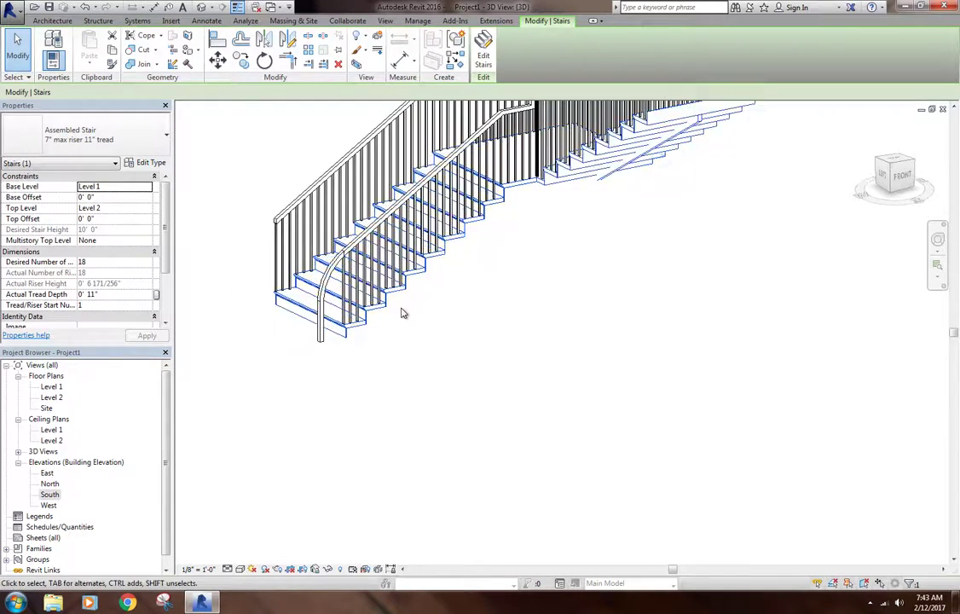
key("Delete")
In the Level 1 floor plan, start a Stair by Sketch and draw two parallel vertical boundary lines of equal length
double_click(52, 387)
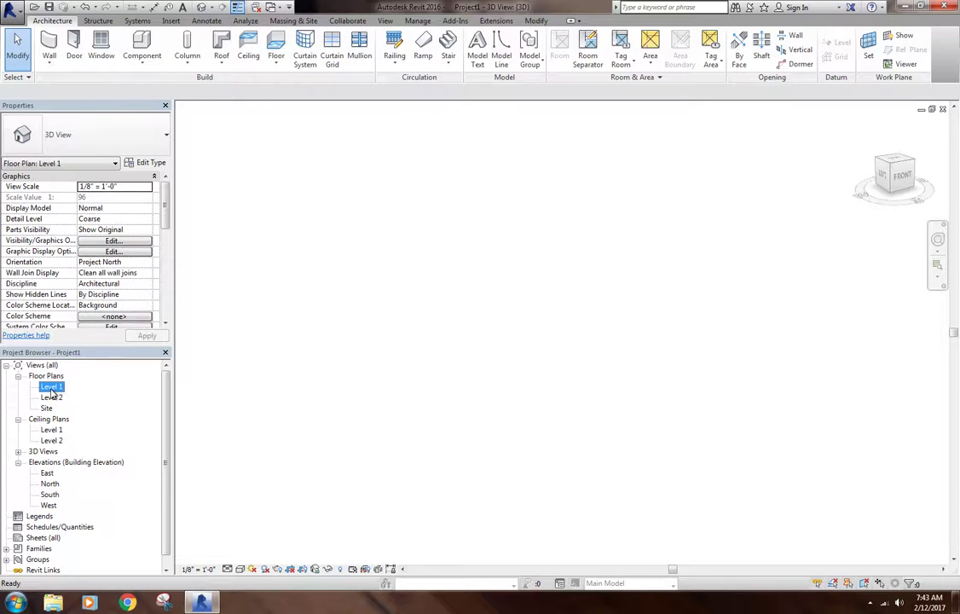
left_click(449, 58)
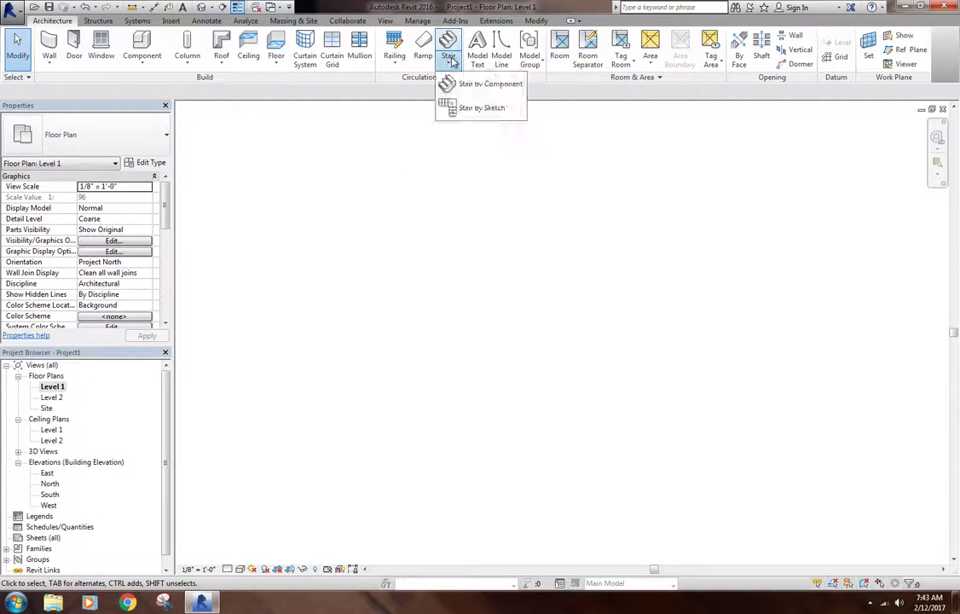
left_click(482, 108)
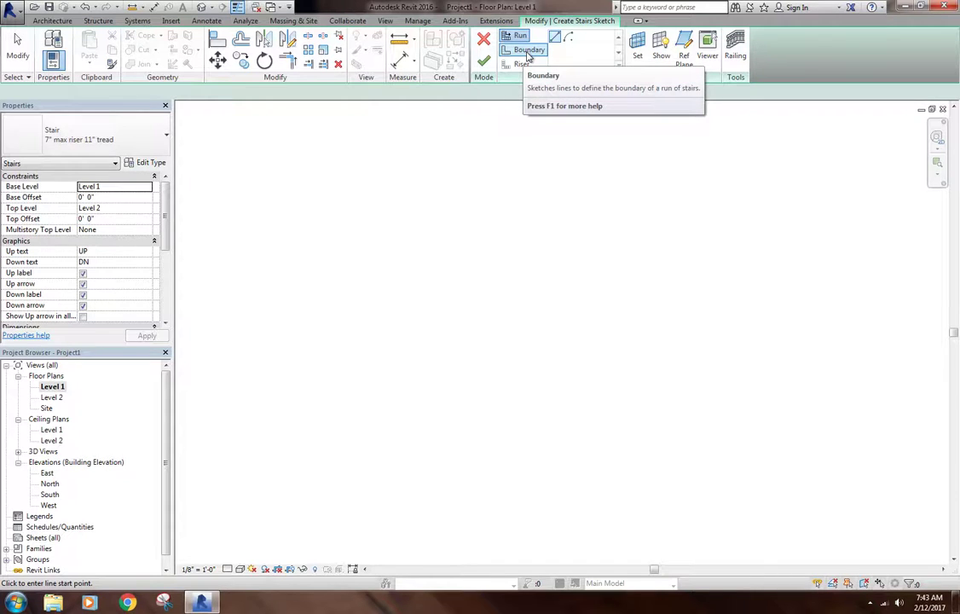
left_click(529, 51)
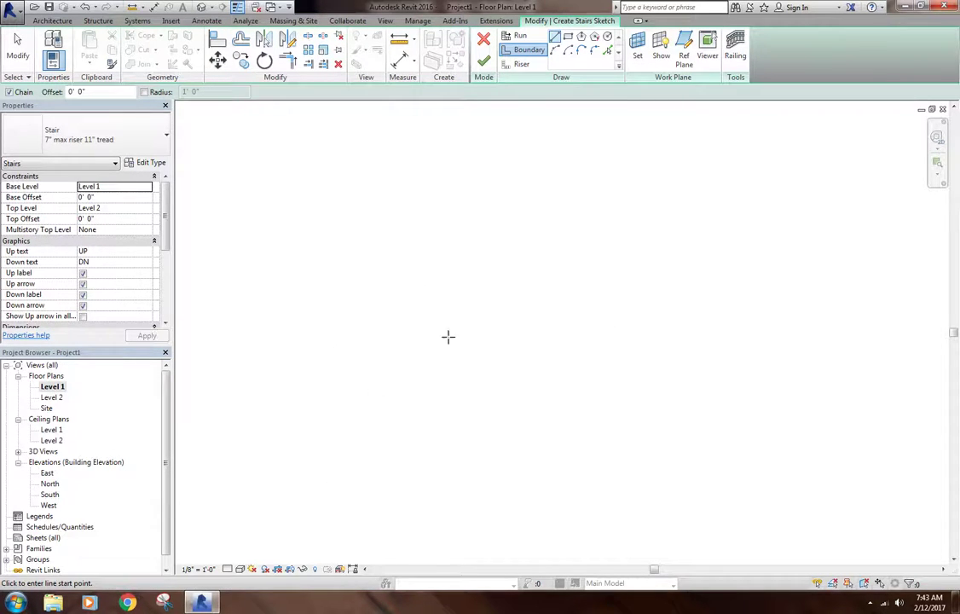
left_click(382, 394)
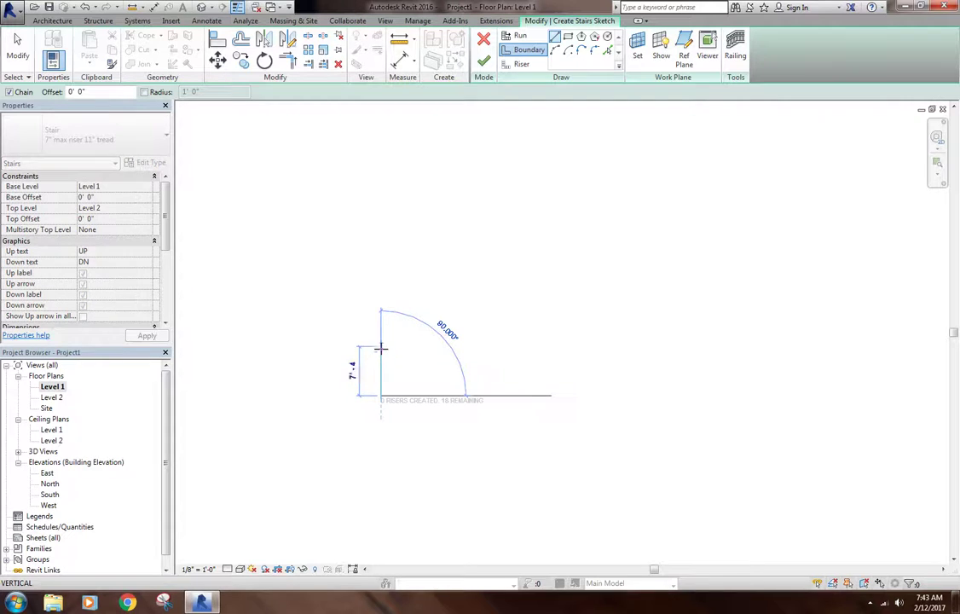
left_click(382, 341)
right_click(454, 321)
left_click(462, 336)
left_click(455, 394)
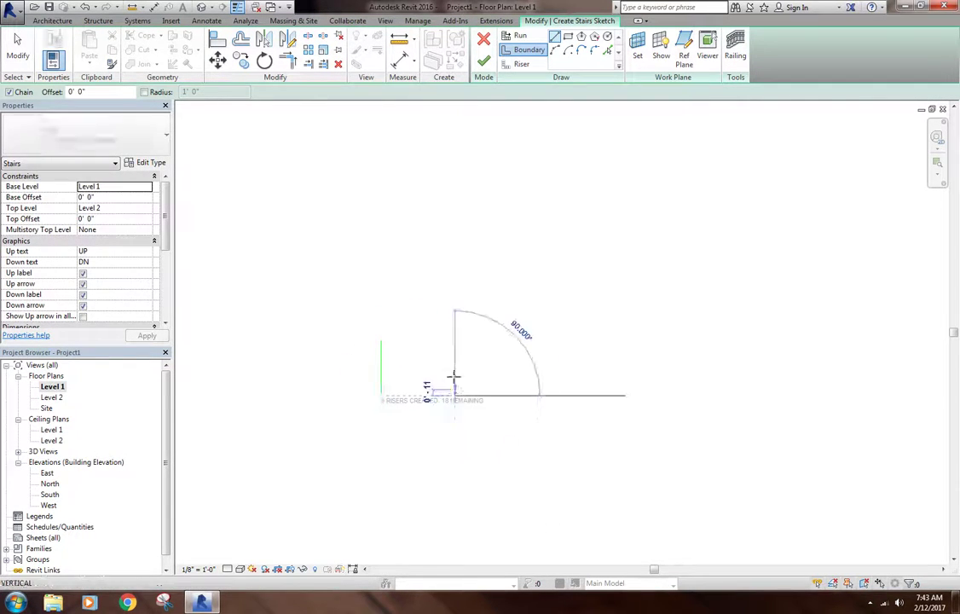
left_click(455, 340)
key("Escape")
middle_click_drag(394, 397, 420, 390)
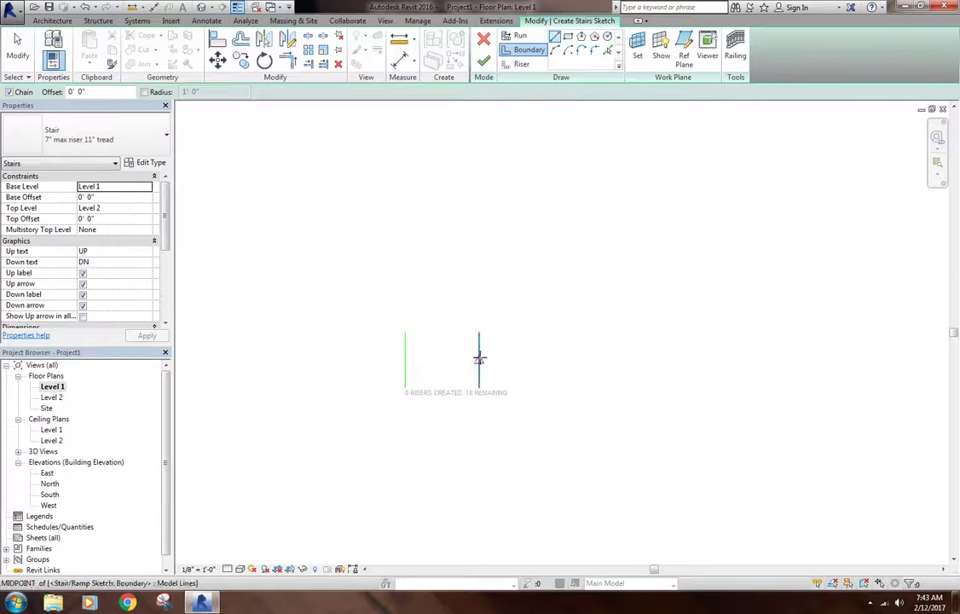
Continue the right boundary line upward with three chained tangent arcs forming an S-shaped curve
left_click(581, 52)
left_click(479, 334)
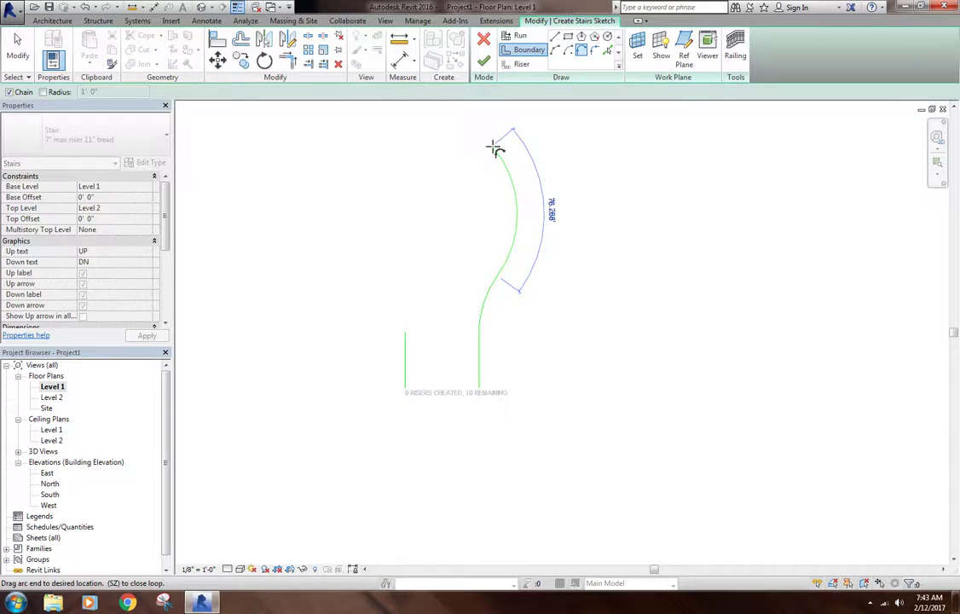
middle_click_drag(498, 146, 517, 279)
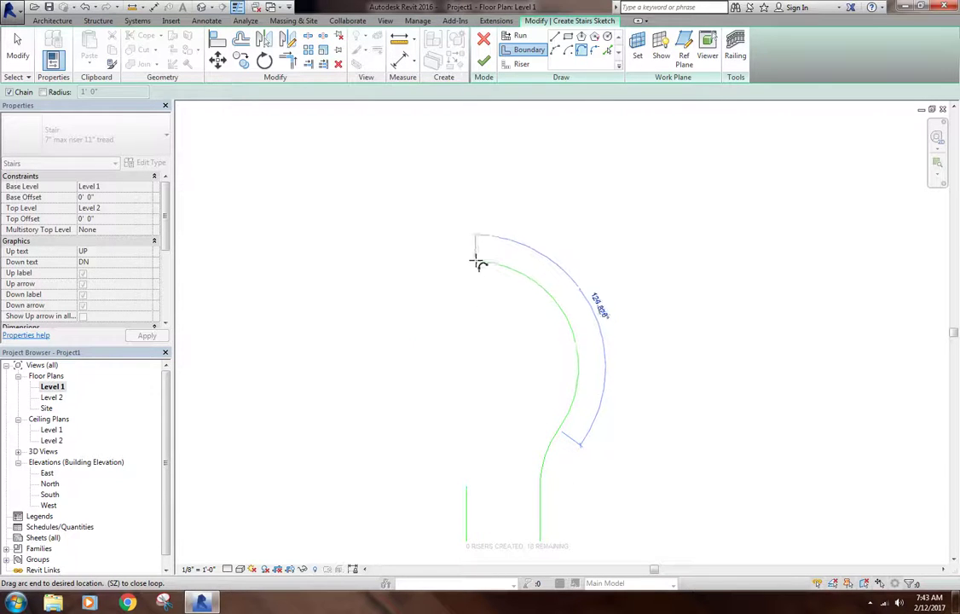
left_click(469, 257)
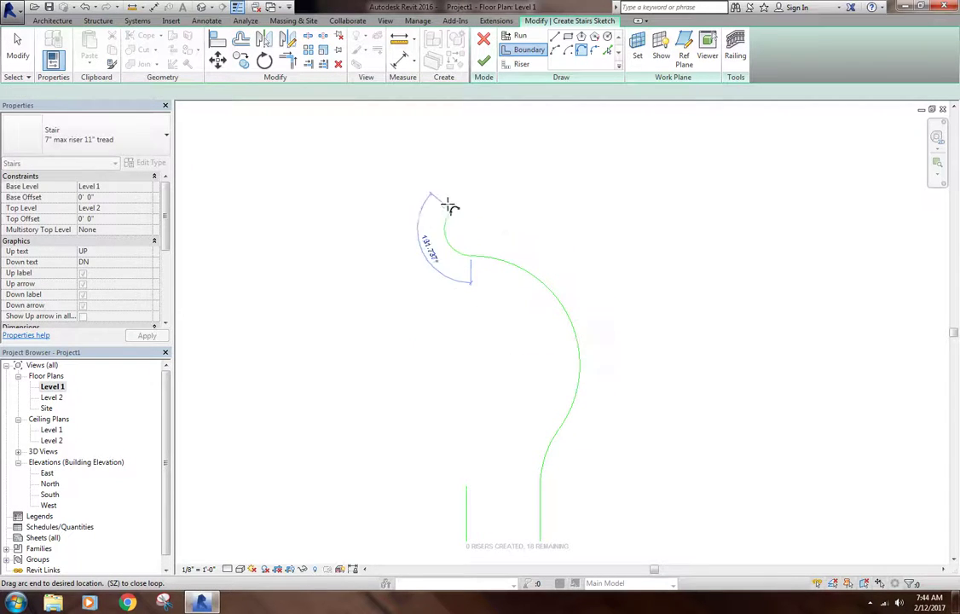
left_click(408, 189)
right_click(473, 190)
left_click(499, 196)
right_click(471, 203)
left_click(491, 209)
Offset copies of the right boundary's tangent arcs 11' 0" to the inner side, continuing the left boundary line as a parallel curve
left_click(240, 40)
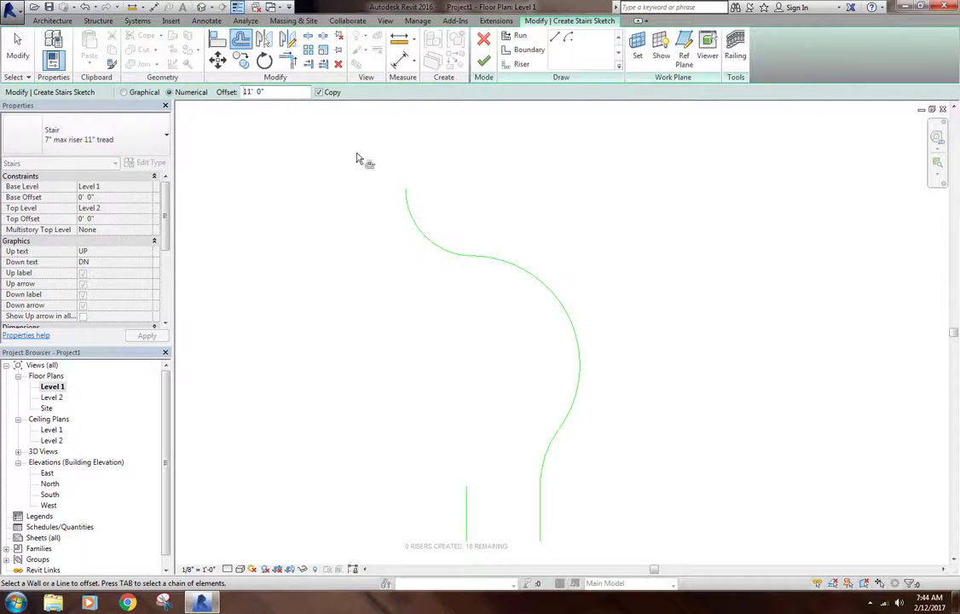
left_click(571, 411)
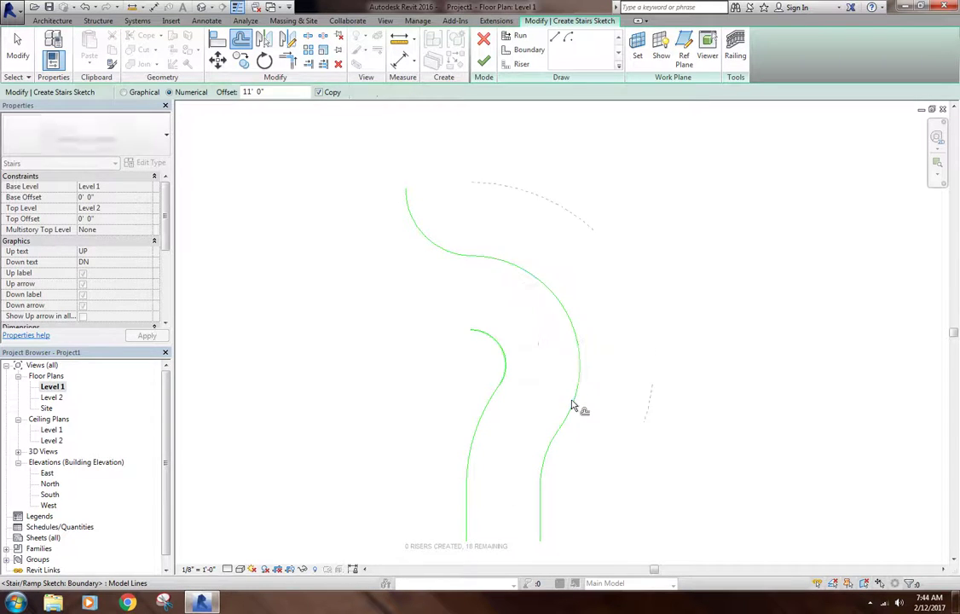
left_click(424, 243)
key("Escape")
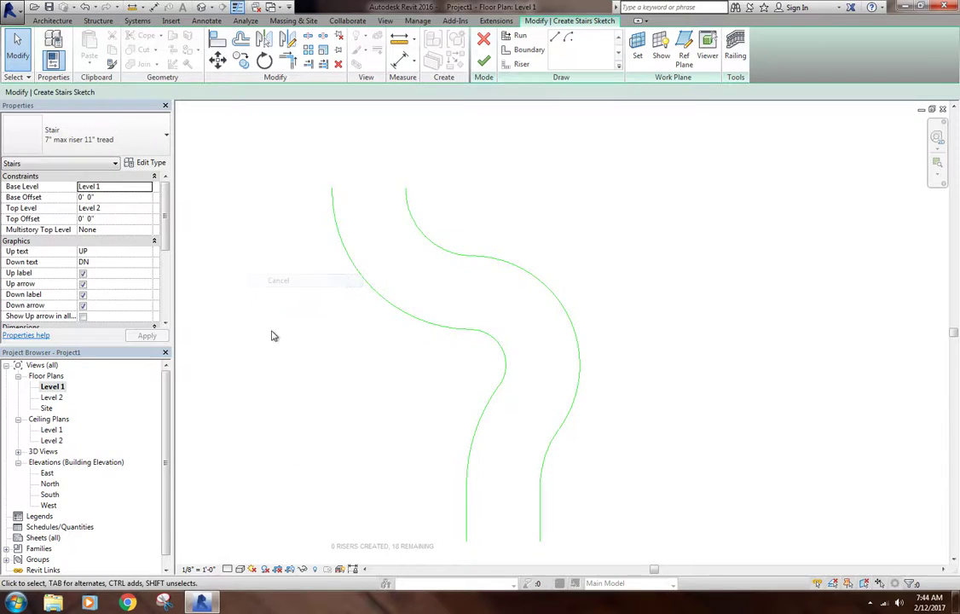
Draw three horizontal riser lines across the straight foot section, at the boundary lines' lower ends, midpoints and upper ends
scroll(311, 287, "down", 3)
scroll(380, 308, "up", 3)
middle_click_drag(322, 264, 339, 284)
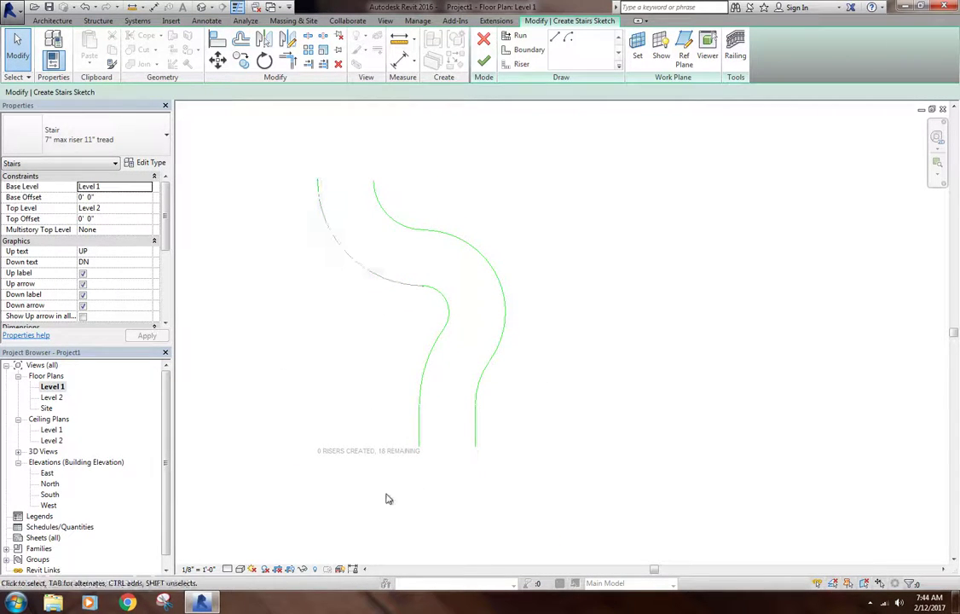
middle_click_drag(362, 412, 368, 408)
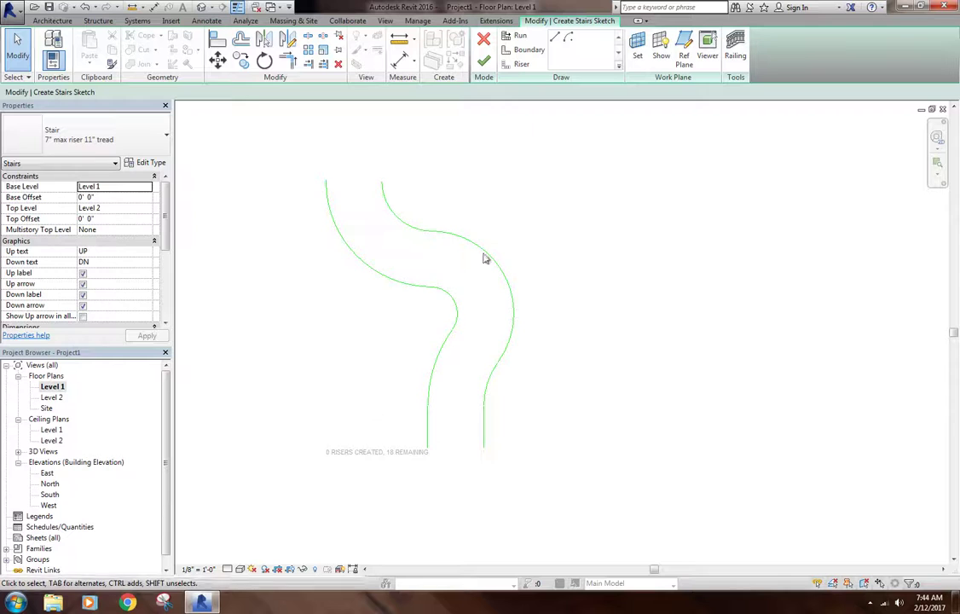
left_click(519, 67)
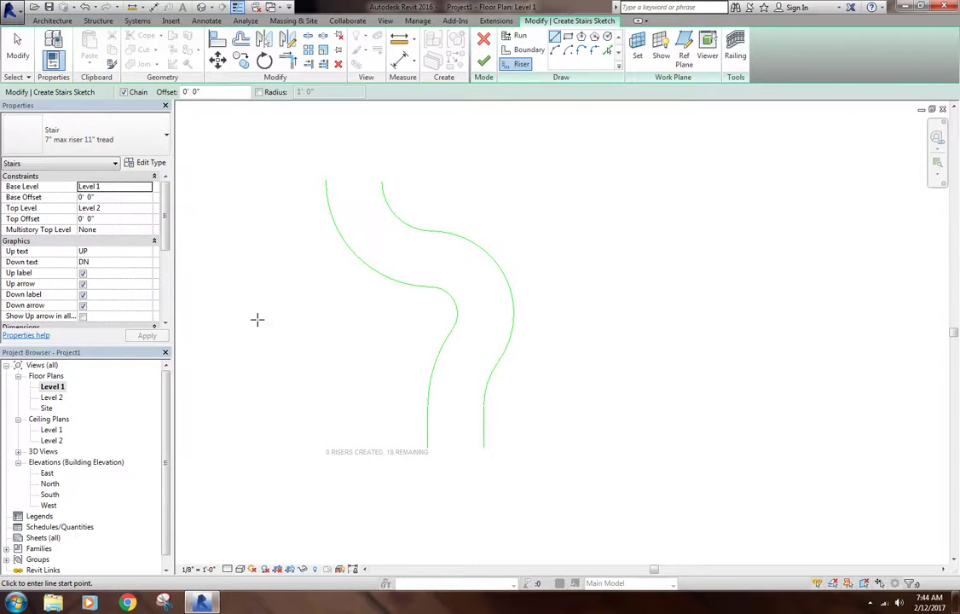
scroll(231, 300, "up", 1)
scroll(65, 246, "down", 3)
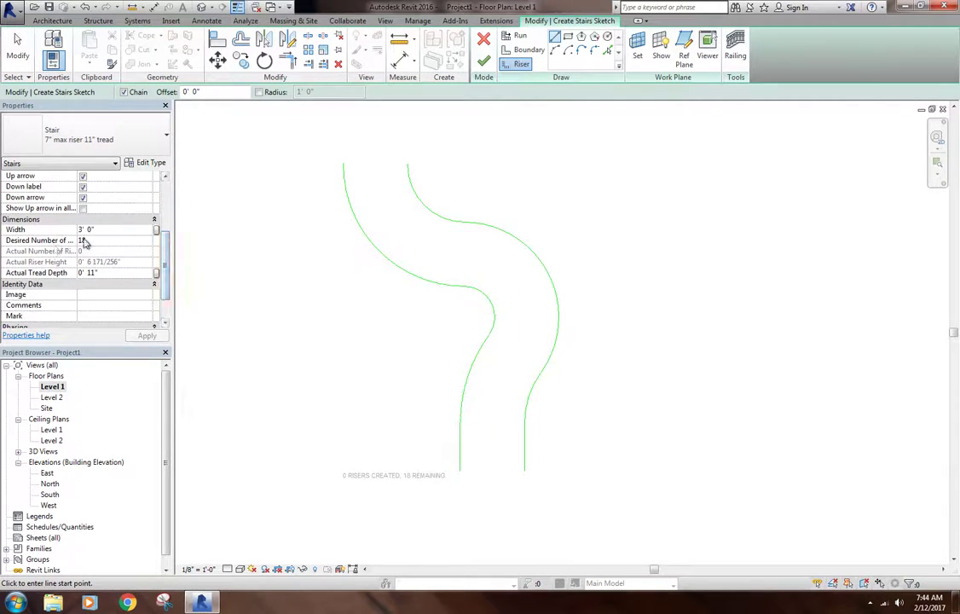
left_click(461, 472)
left_click(523, 470)
scroll(453, 490, "up", 1)
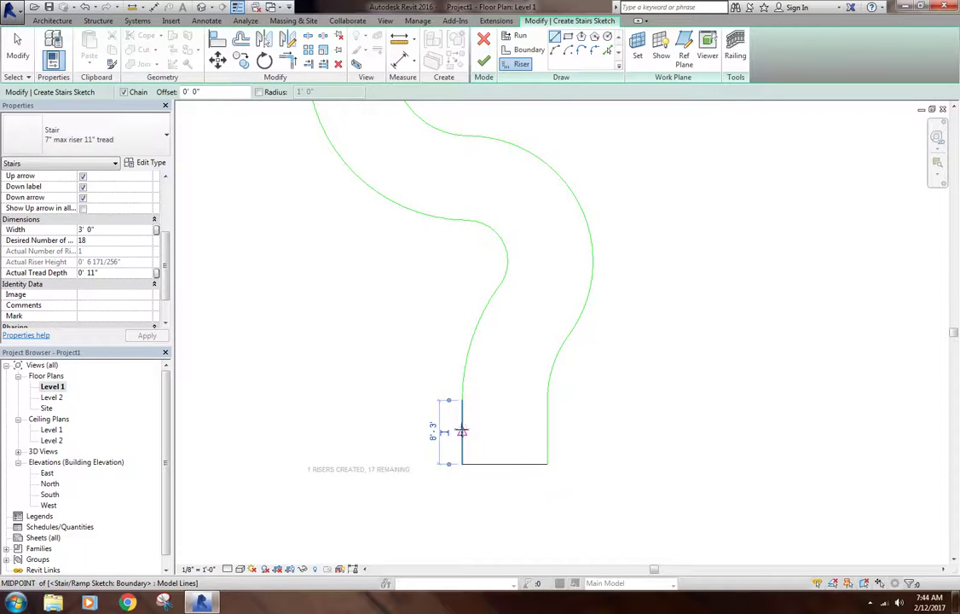
left_click(461, 432)
left_click(547, 431)
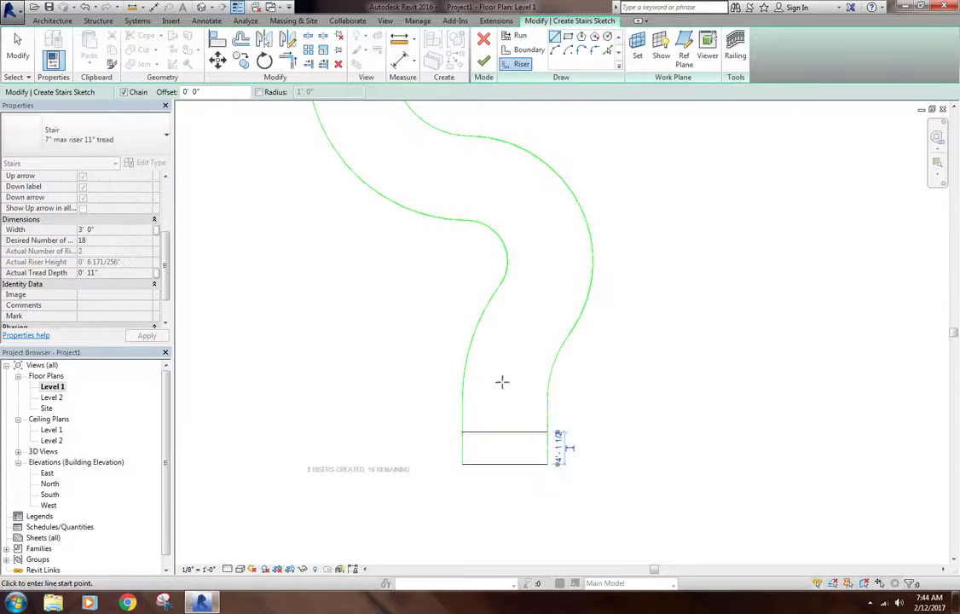
left_click(462, 399)
left_click(548, 400)
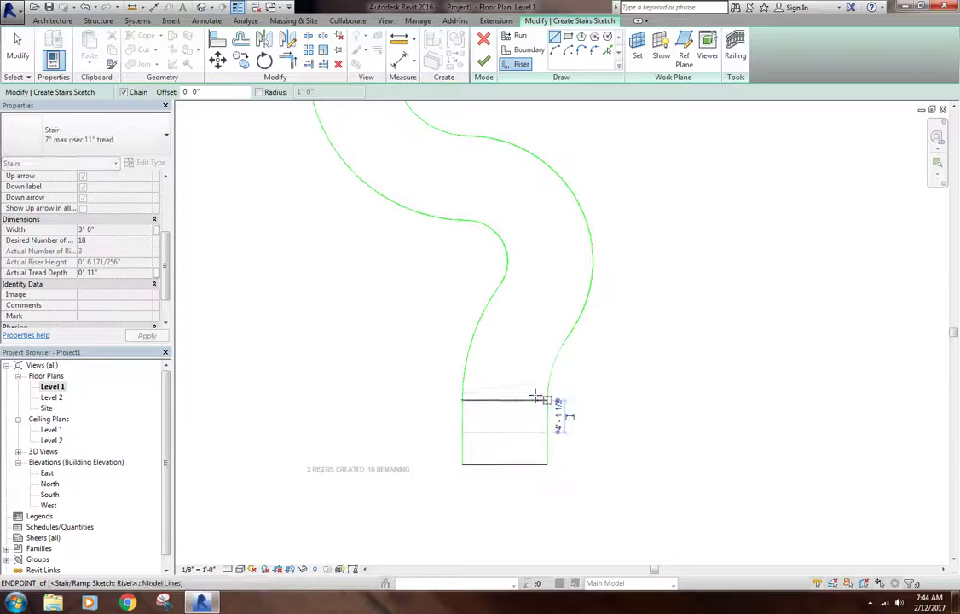
Add four risers spanning both boundaries around the lower bend, including one at the arc joint and a horizontal one at the quadrant
left_click(472, 339)
left_click(552, 366)
left_click(499, 285)
left_click(568, 333)
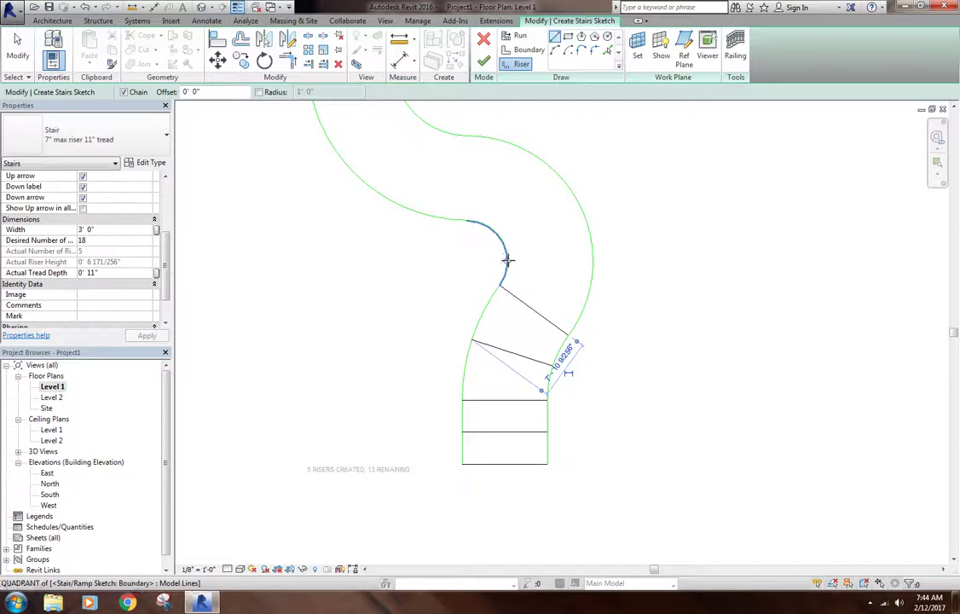
left_click(508, 260)
left_click(592, 260)
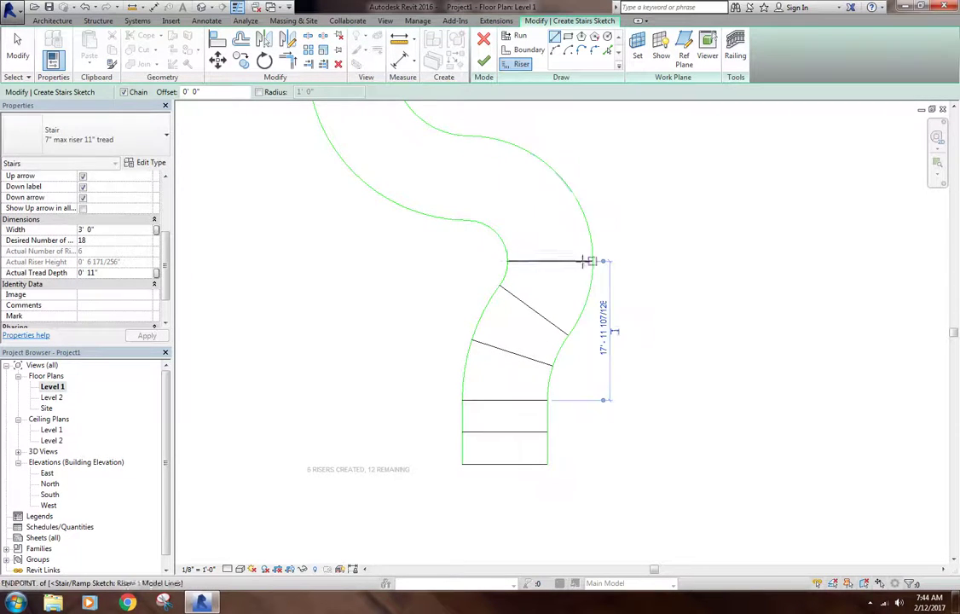
left_click(503, 243)
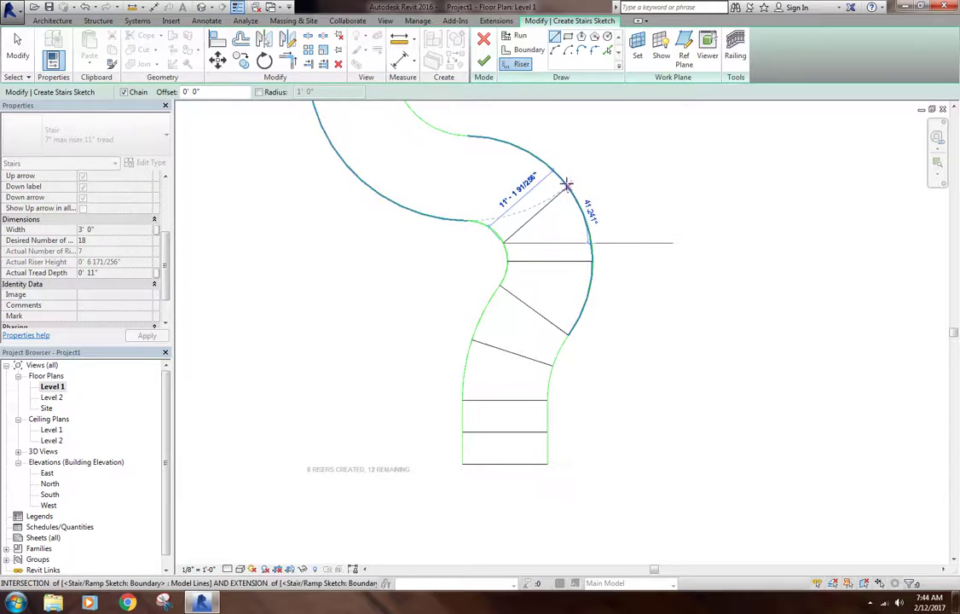
left_click(583, 207)
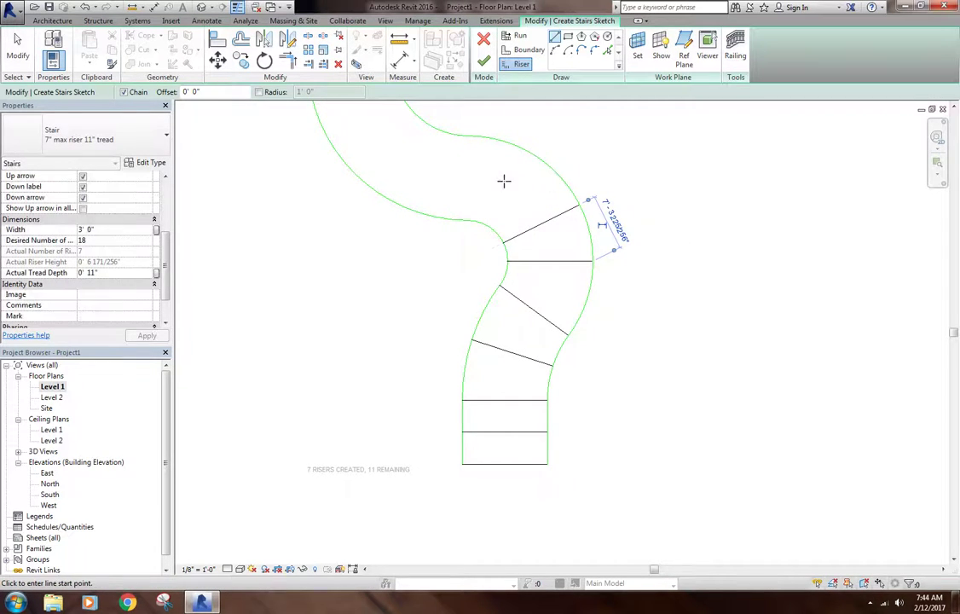
Continue with three slanted risers through the upper curve and a horizontal riser closing the open upper ends of the boundaries
left_click(470, 221)
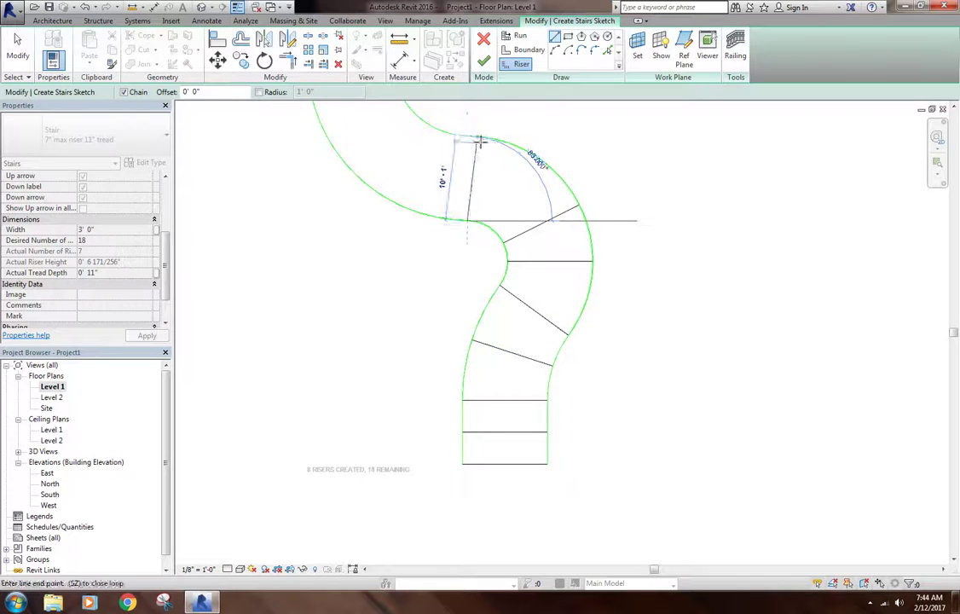
left_click(520, 147)
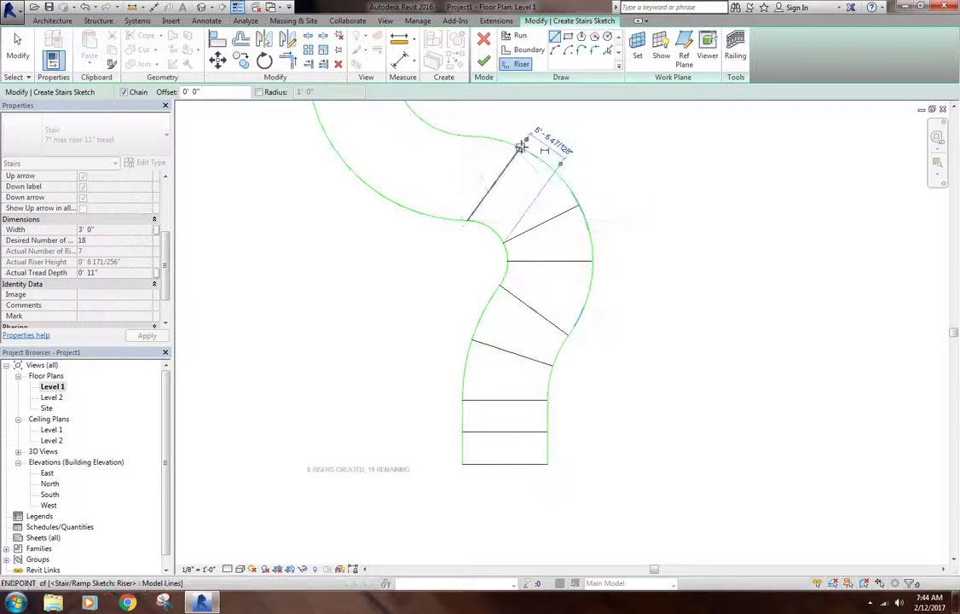
left_click(418, 212)
left_click(443, 133)
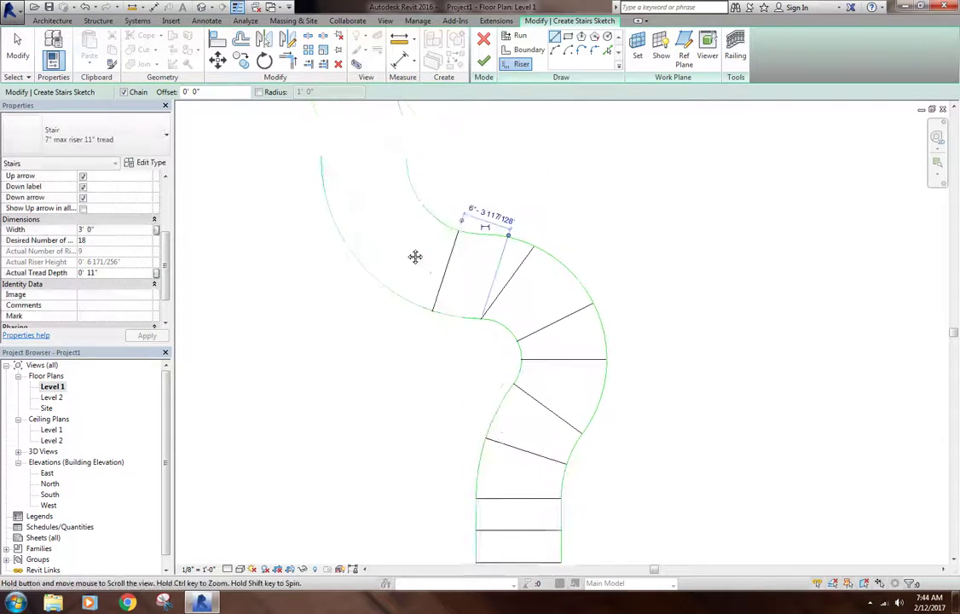
scroll(367, 270, "down", 3)
mouse_move(371, 197)
middle_mouse_down()
mouse_move(385, 253)
mouse_move(395, 404)
middle_mouse_up()
scroll(396, 403, "up", 3)
middle_click_drag(392, 289, 386, 452)
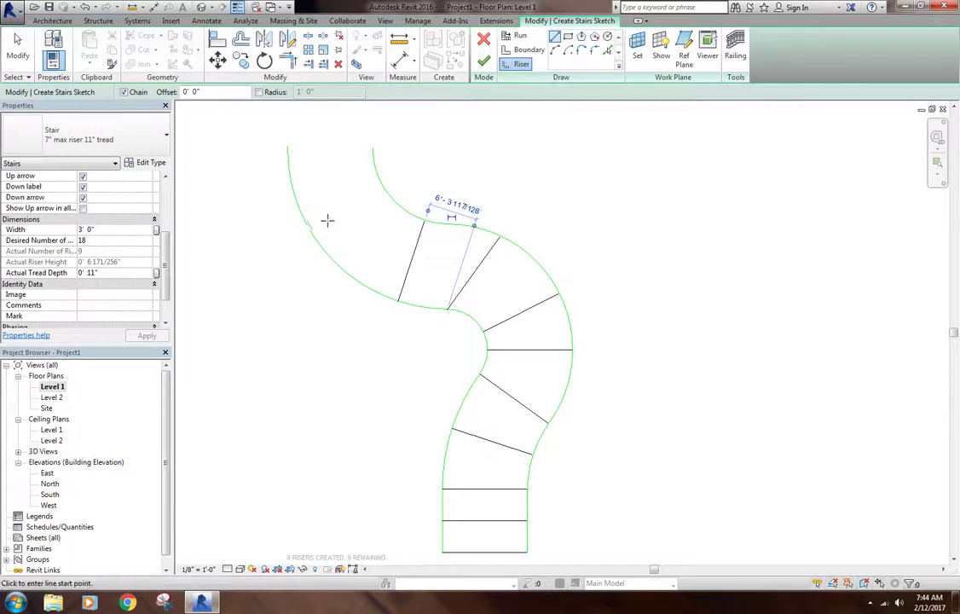
left_click(332, 263)
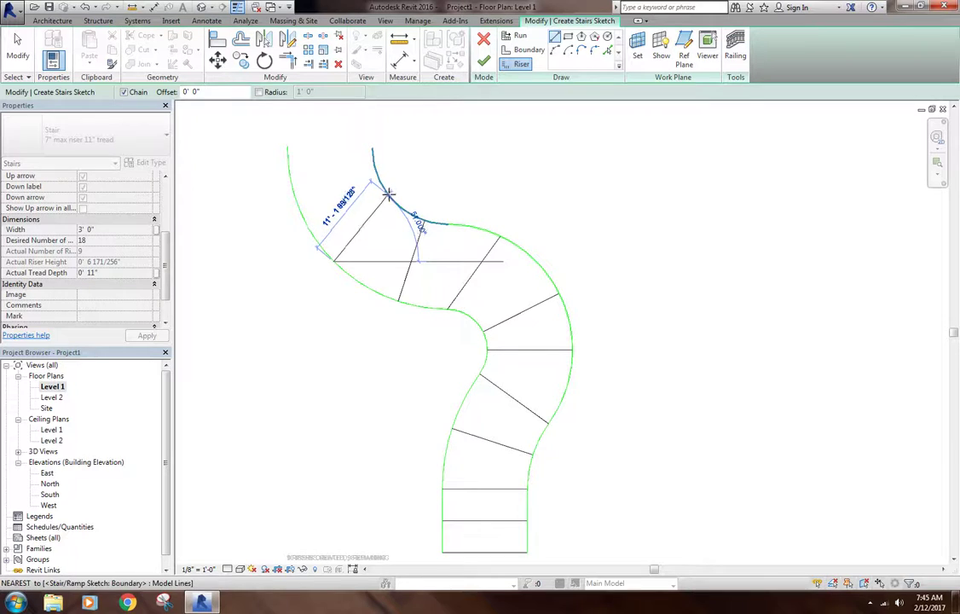
left_click(385, 191)
left_click(372, 147)
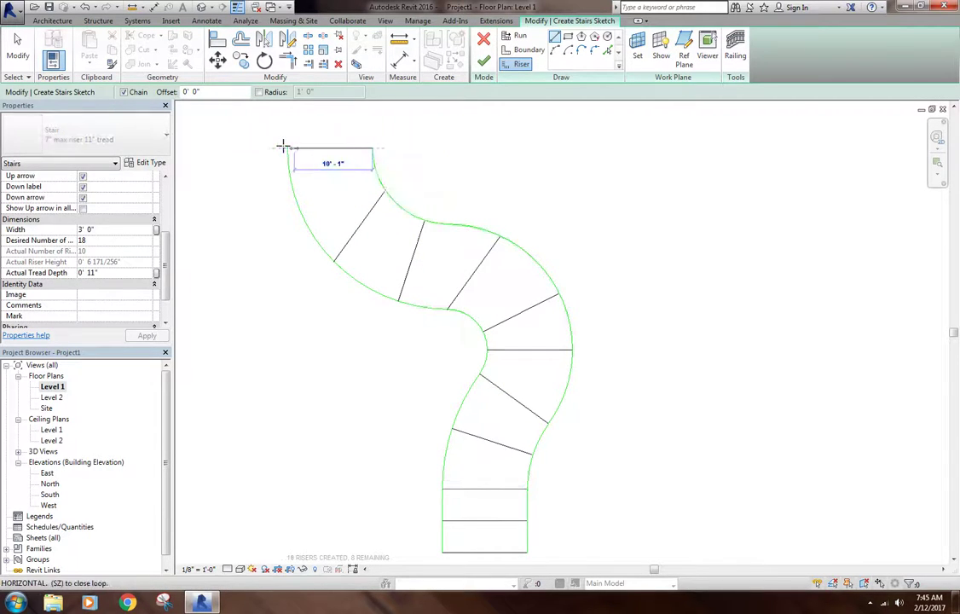
left_click(286, 147)
Insert three intermediate risers in the wide gaps between the existing risers of the upper curve
scroll(325, 189, "down", 4)
scroll(326, 171, "up", 5)
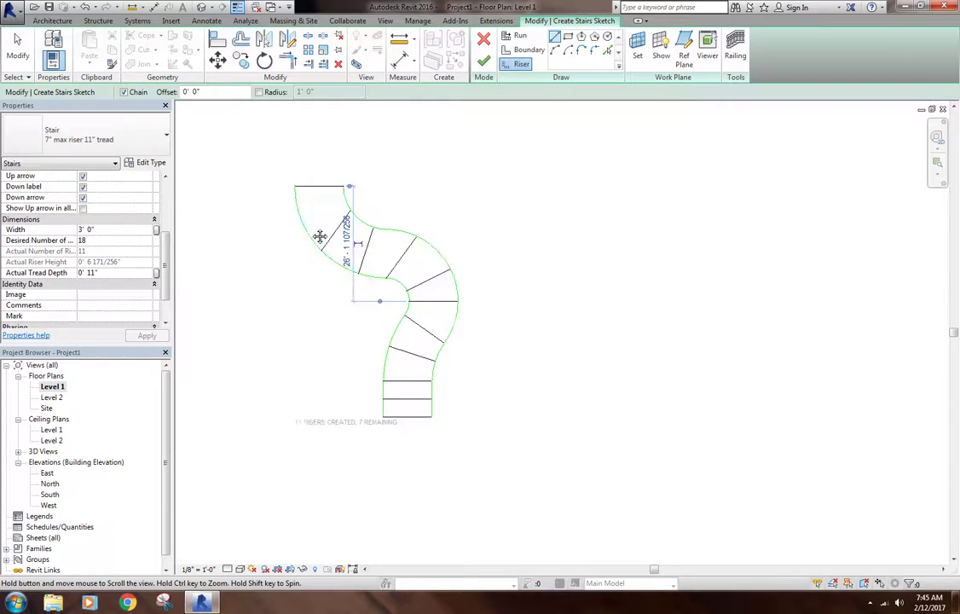
left_click(295, 225)
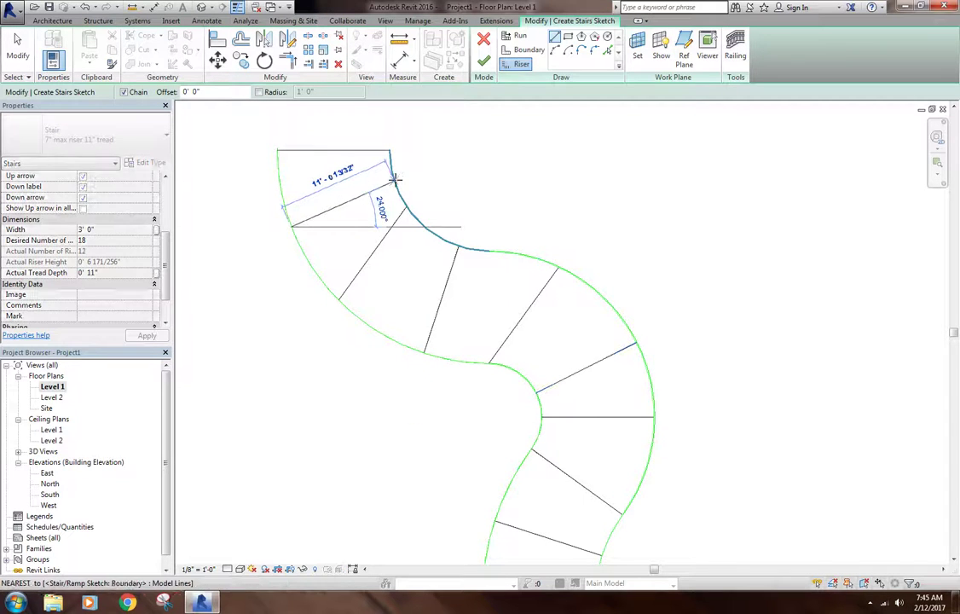
left_click(396, 182)
middle_click_drag(392, 350, 373, 288)
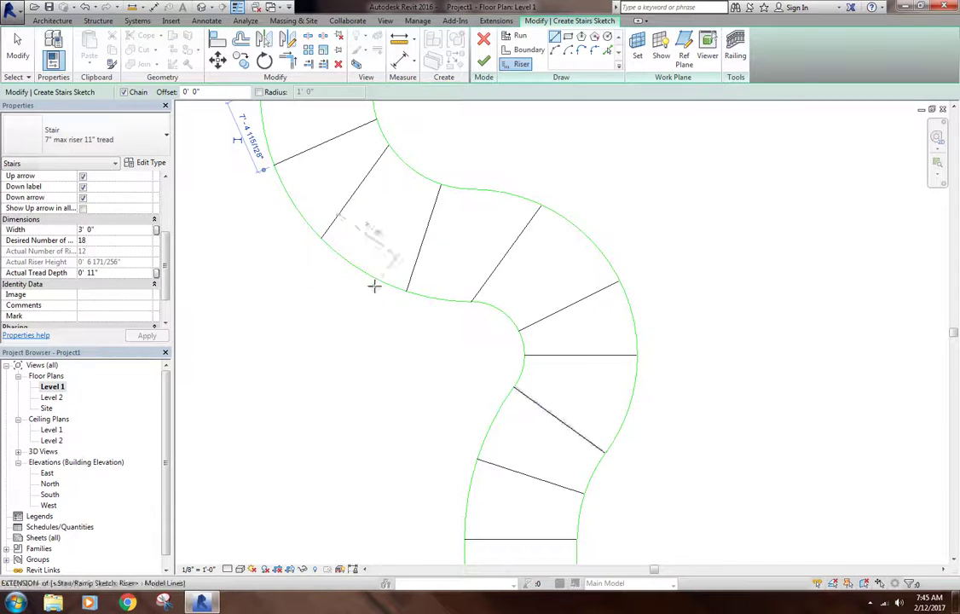
left_click(442, 298)
left_click(477, 190)
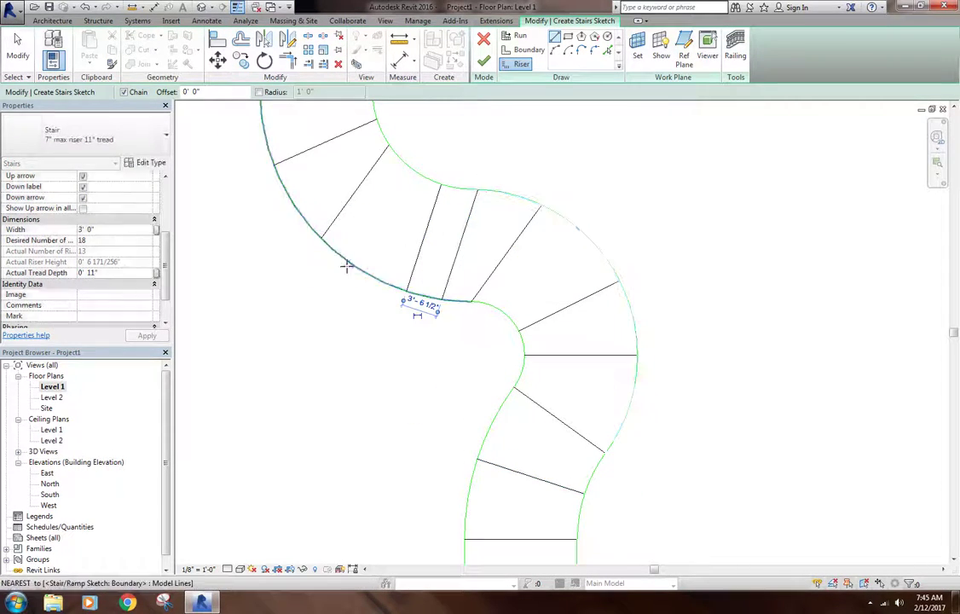
left_click(339, 257)
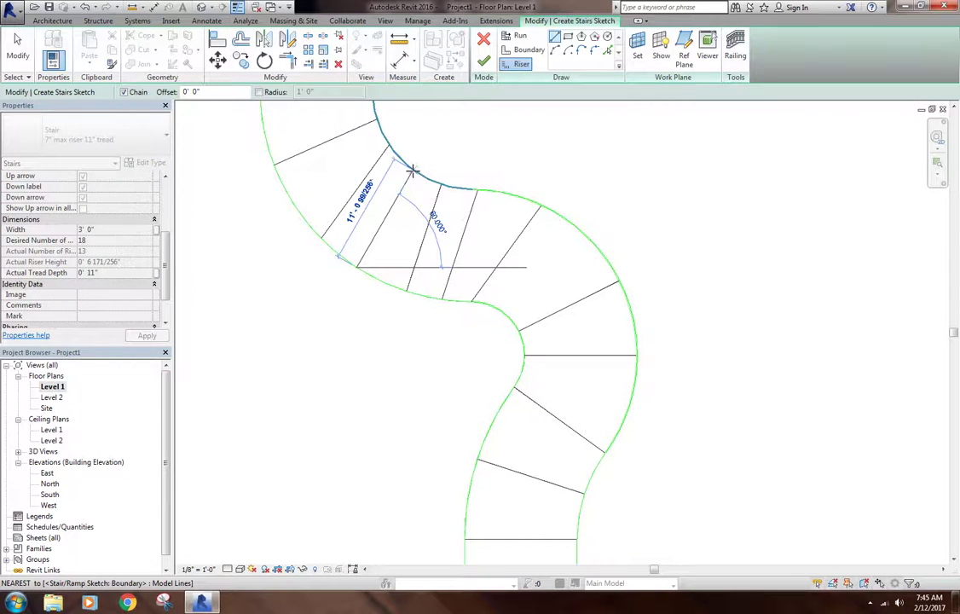
left_click(410, 168)
Fill the gaps around the middle and lower bends with four more risers, completing the 18 desired, and end riser drawing
middle_click_drag(553, 315, 461, 266)
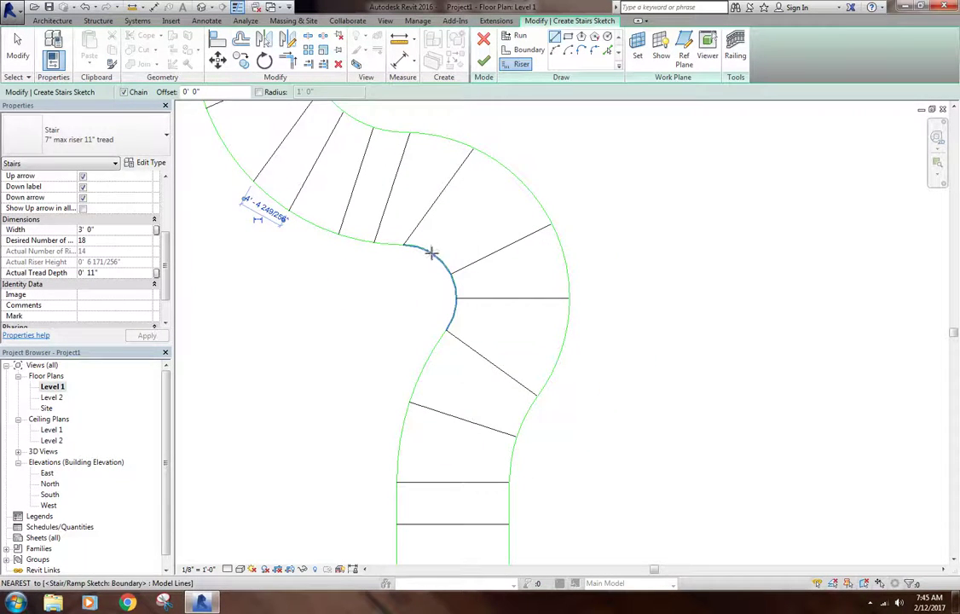
left_click(405, 244)
left_click(501, 165)
key("Escape")
left_click(426, 365)
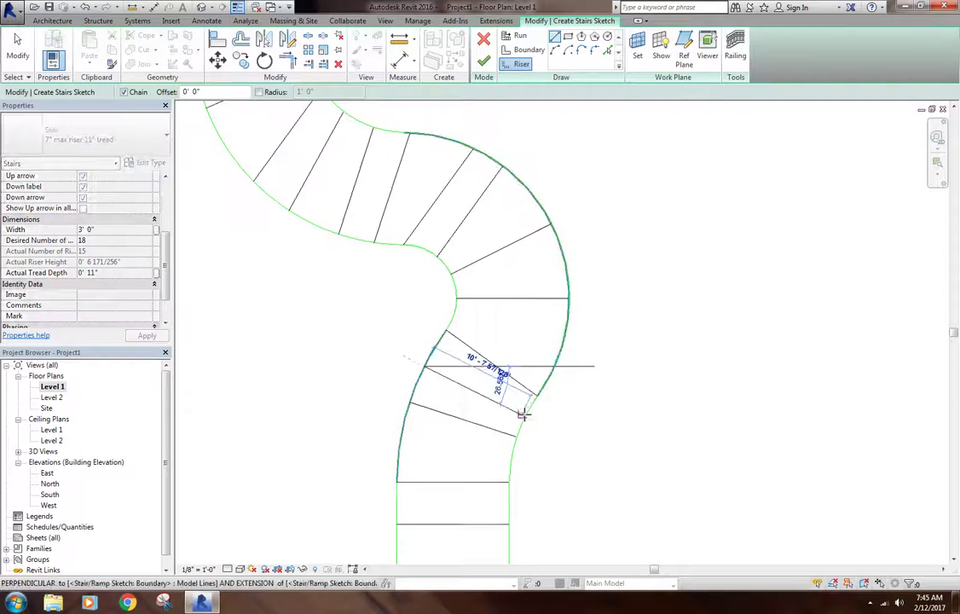
left_click(397, 438)
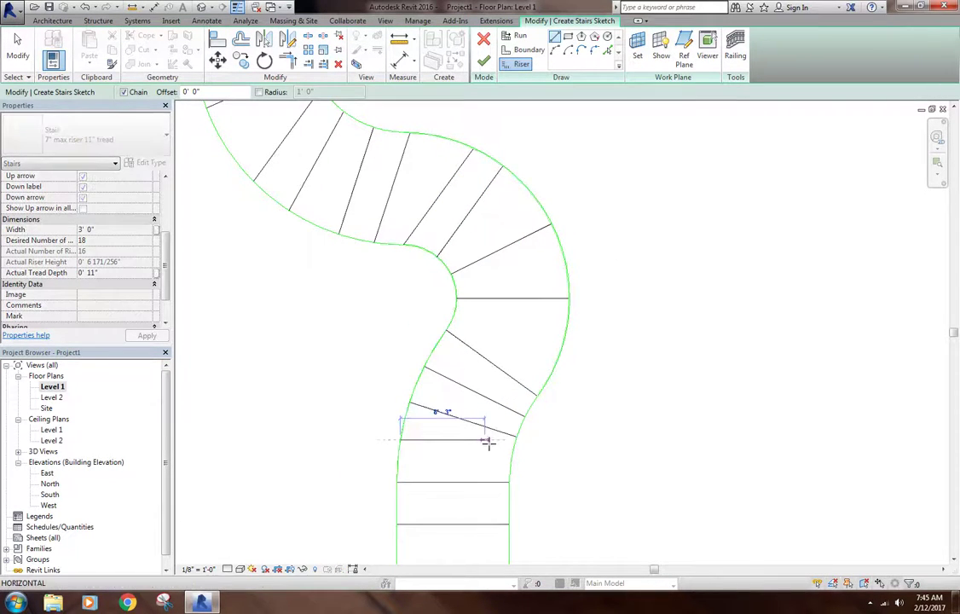
left_click(515, 458)
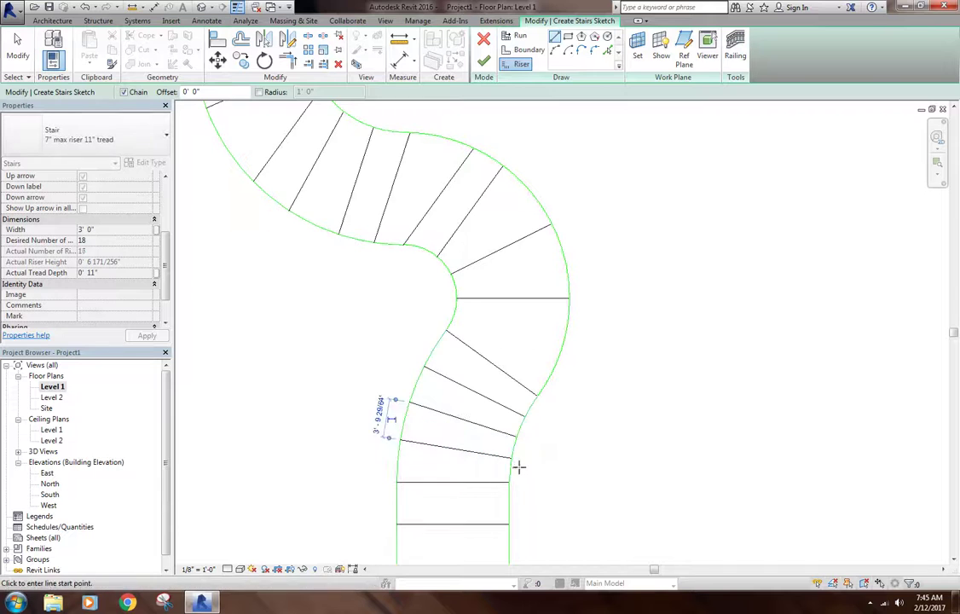
left_click(454, 316)
left_click(562, 349)
scroll(639, 257, "down", 4)
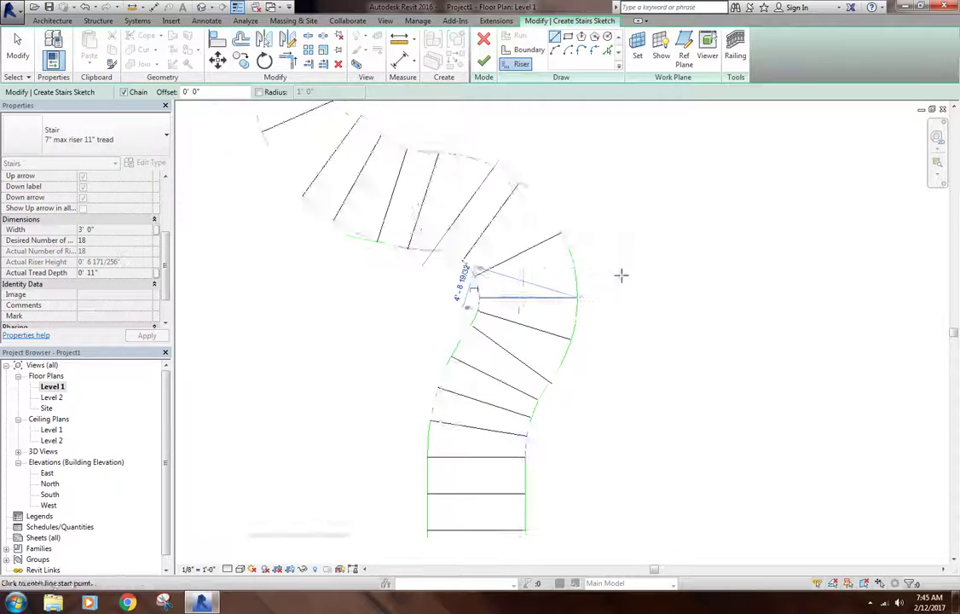
key("Escape")
Examine the S-shaped stair sketch, checking its boundary lines and risers from the foot to the upper end
scroll(497, 284, "up", 3)
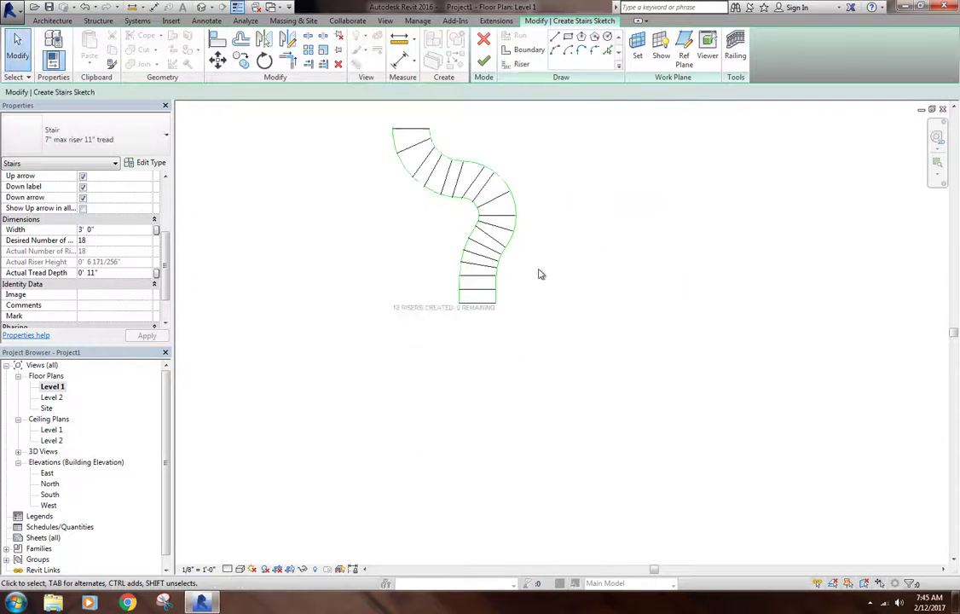
scroll(550, 404, "down", 2)
scroll(446, 398, "up", 2)
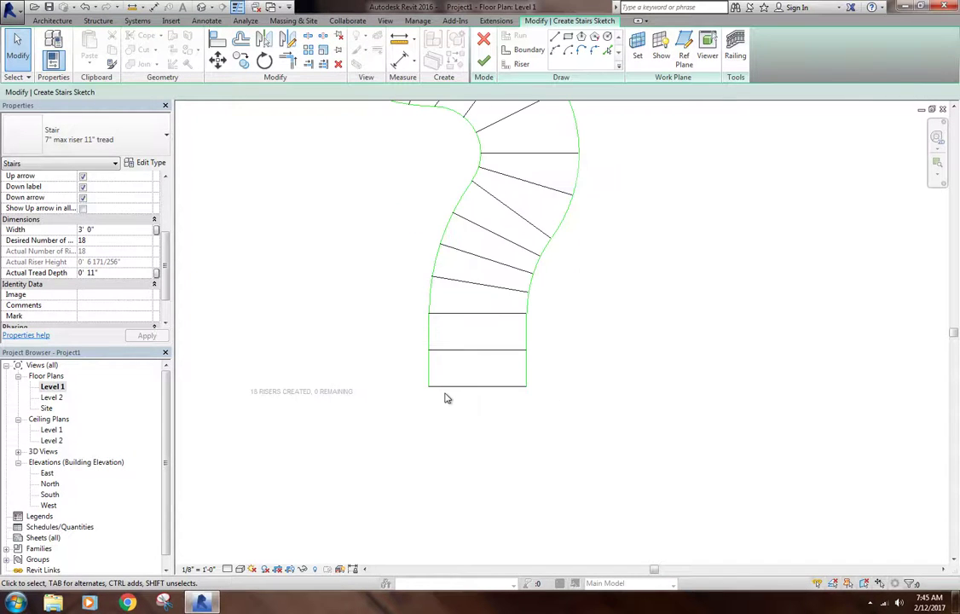
middle_click_drag(461, 390, 467, 383)
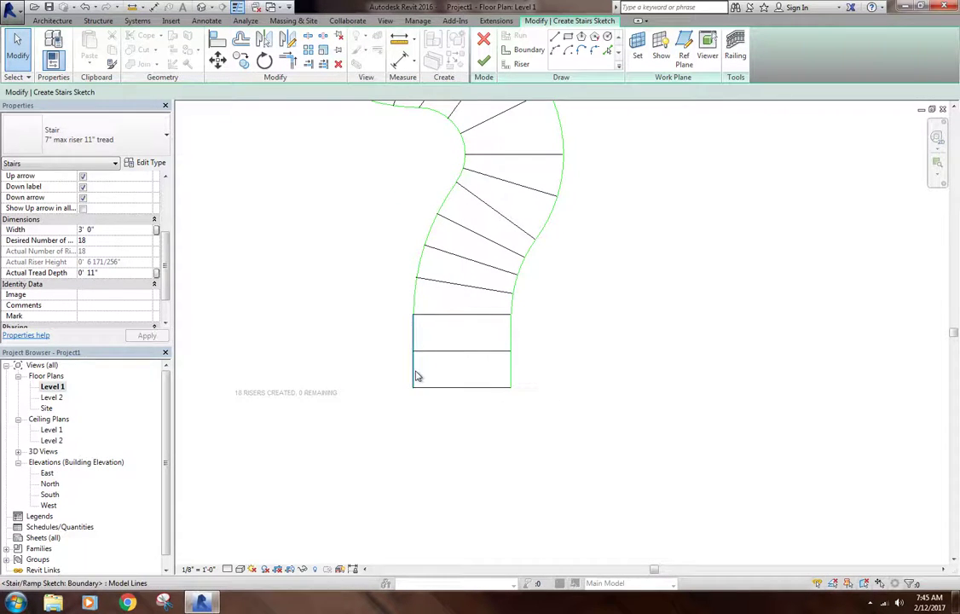
scroll(439, 375, "down", 2)
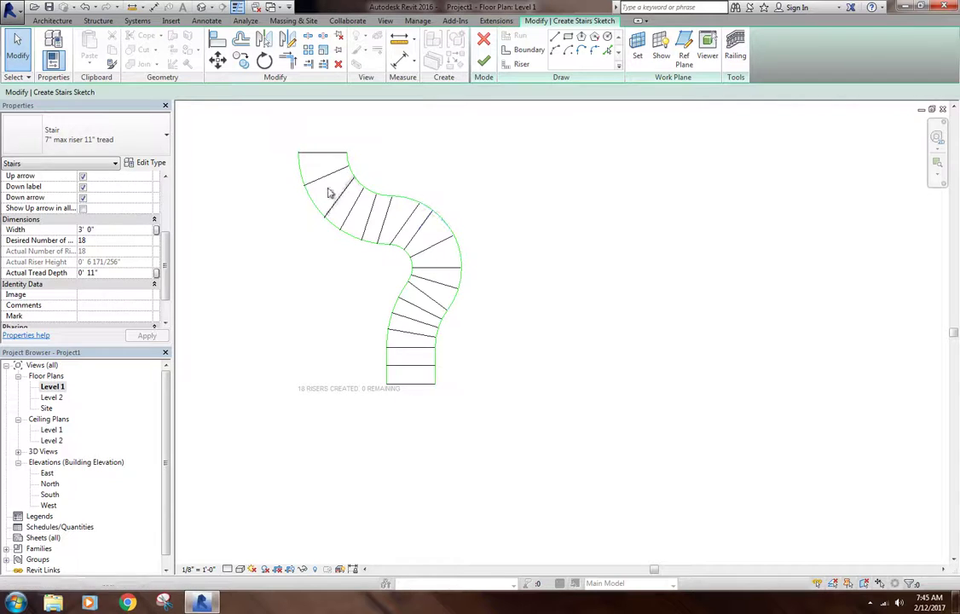
scroll(396, 390, "up", 2)
scroll(393, 381, "down", 1)
middle_click_drag(431, 388, 430, 407)
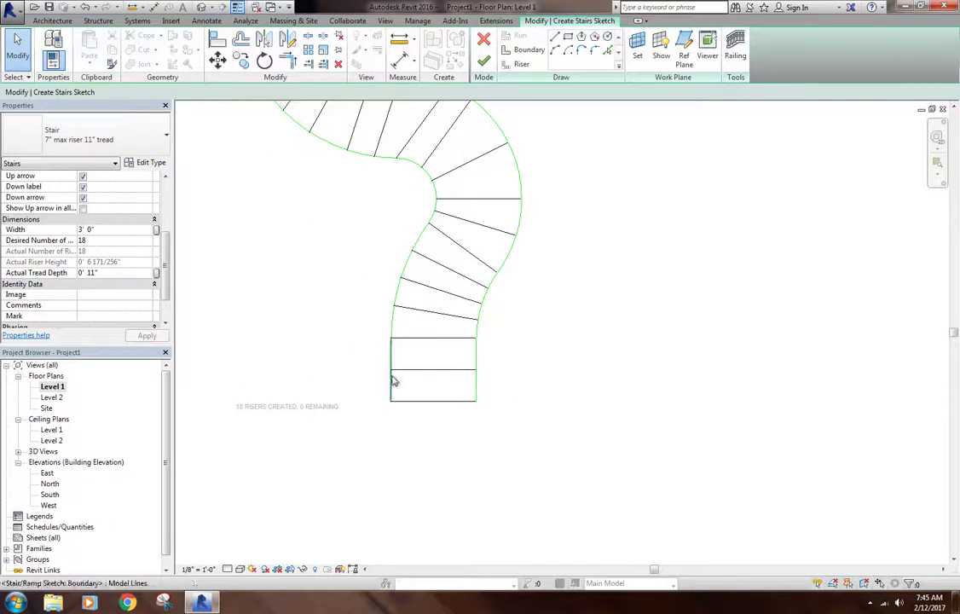
Trim both straight boundary lines at the stair's foot back to the second riser, then select the detached first riser
left_click(392, 381)
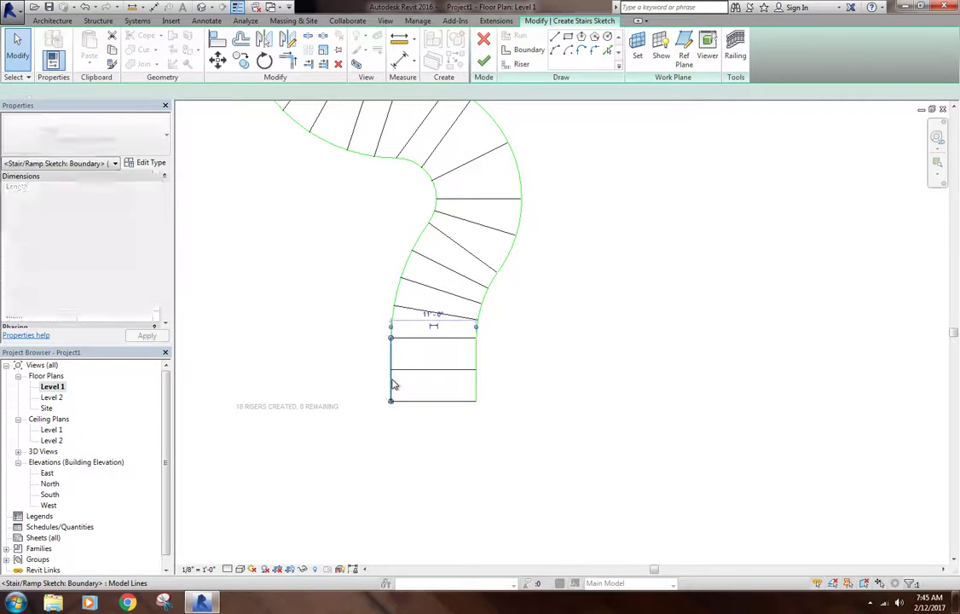
left_click(290, 60)
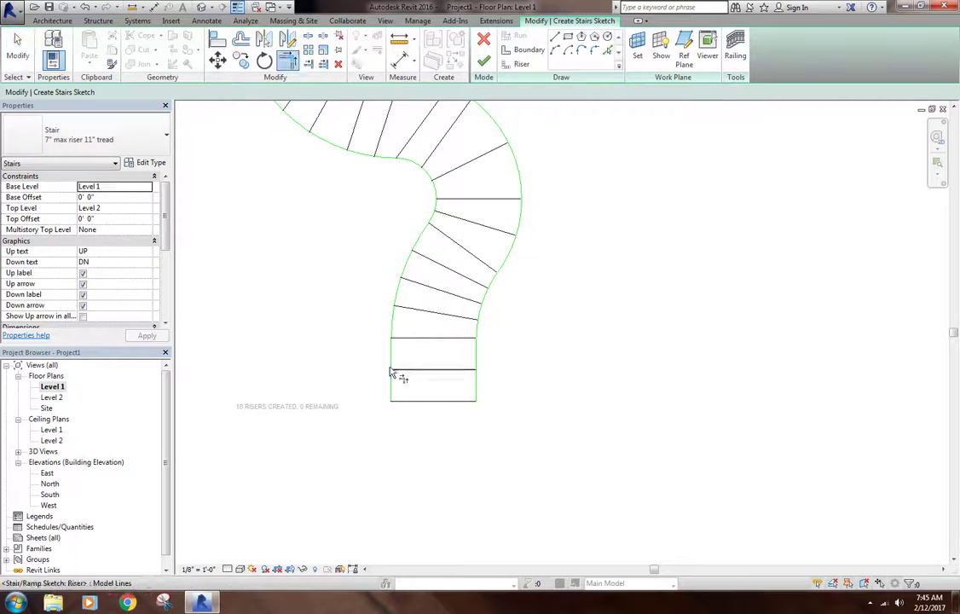
right_click(480, 363)
left_click(509, 359)
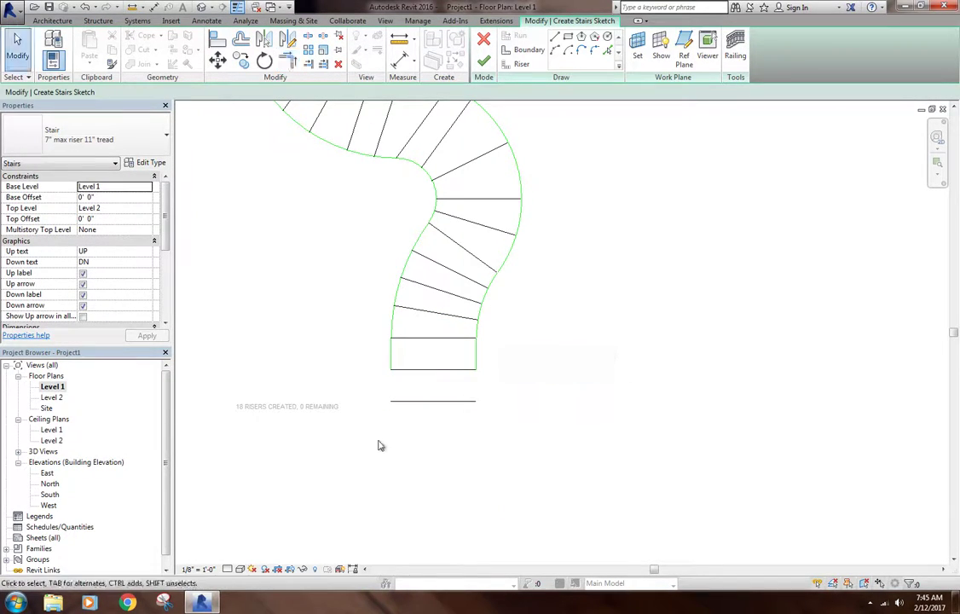
scroll(400, 396, "up", 2)
left_click(476, 395)
scroll(401, 408, "down", 2)
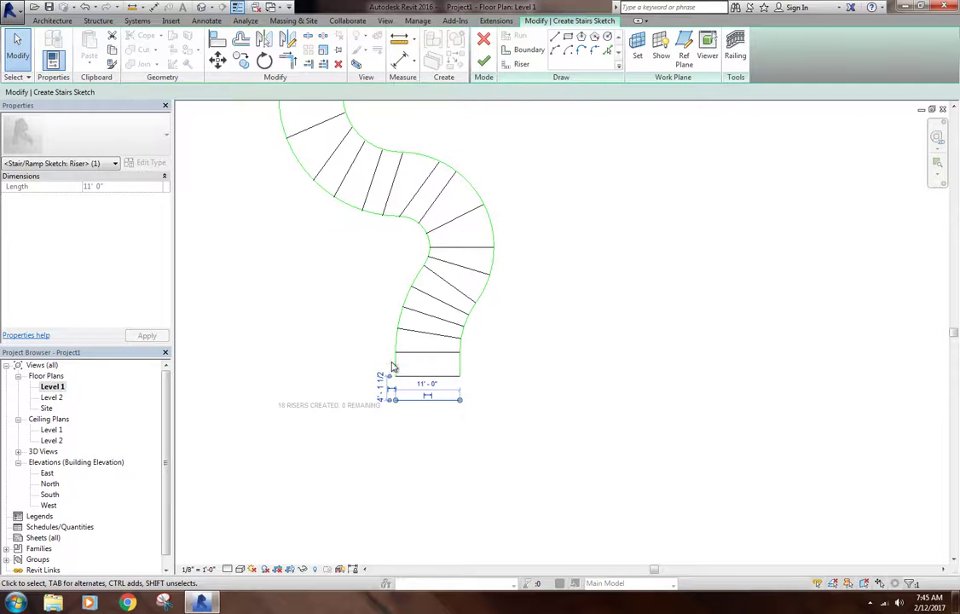
scroll(554, 370, "up", 1)
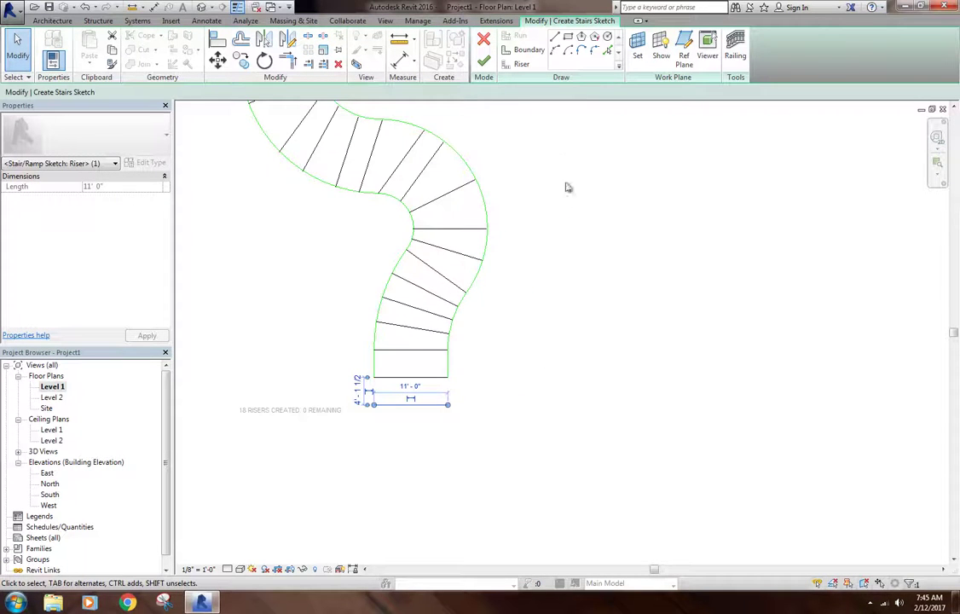
left_click(582, 51)
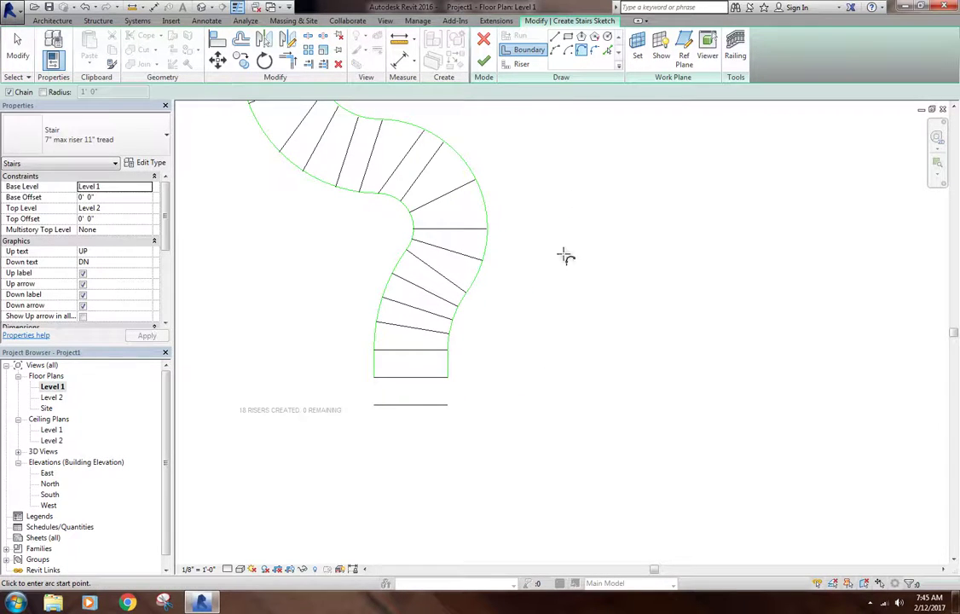
left_click(449, 408)
right_click(500, 365)
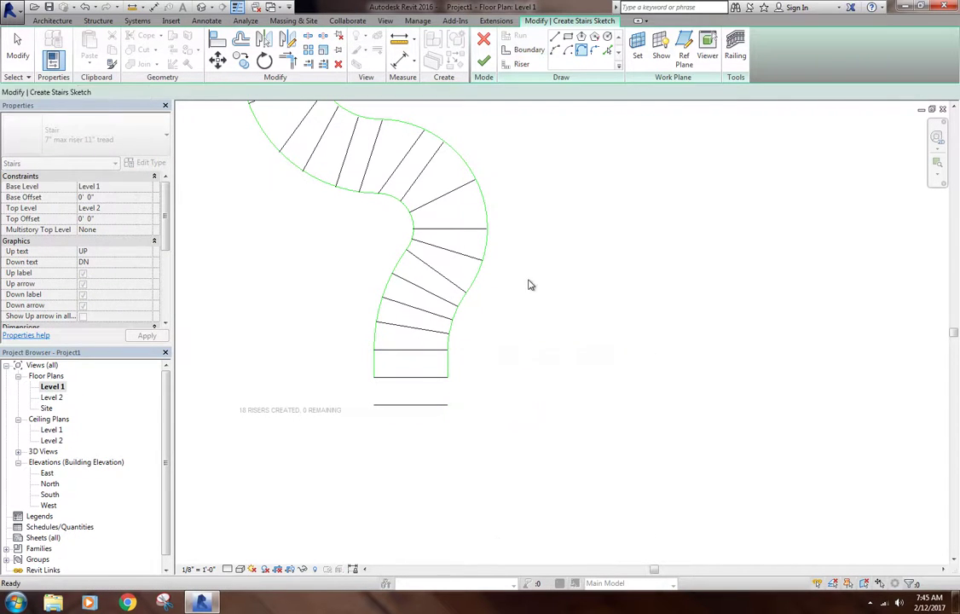
Draw a tangent riser arc of about 3'-1" radius from the first riser's right end to the right boundary line
left_click(519, 64)
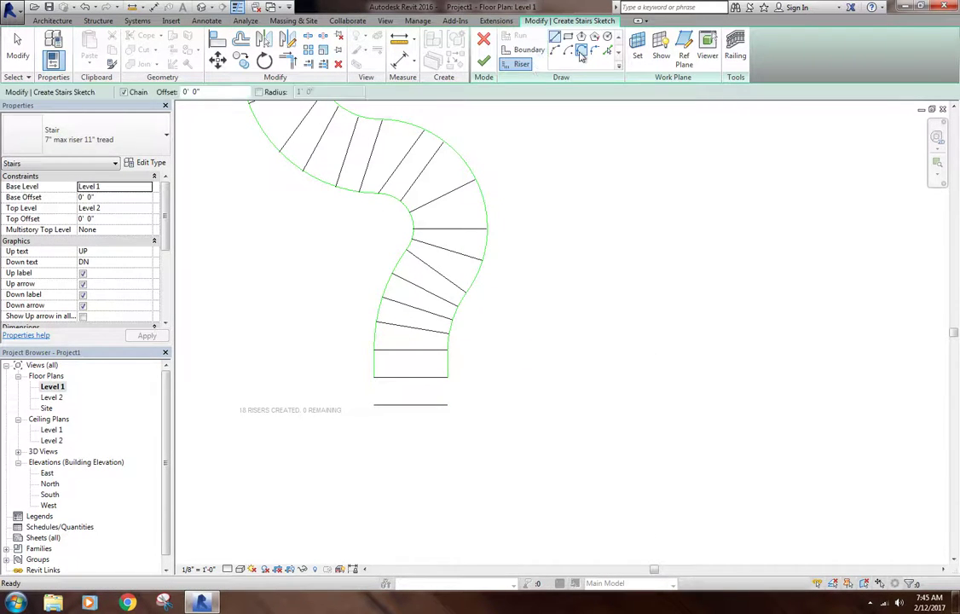
left_click(448, 405)
scroll(453, 379, "up", 3)
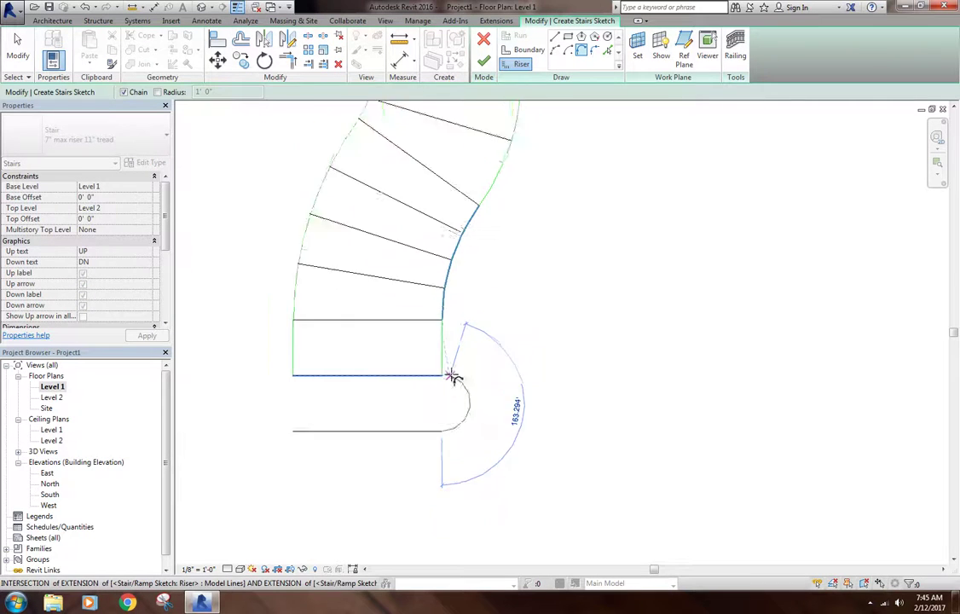
left_click(440, 347)
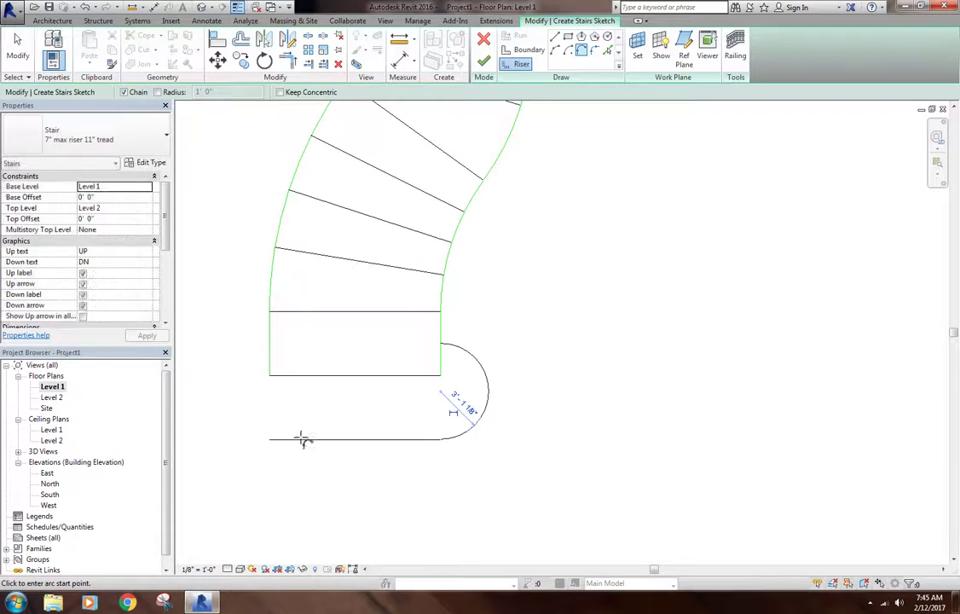
Add a matching tangent riser arc from the first riser's left end to the left boundary, and finish the stair sketch
left_click(269, 440)
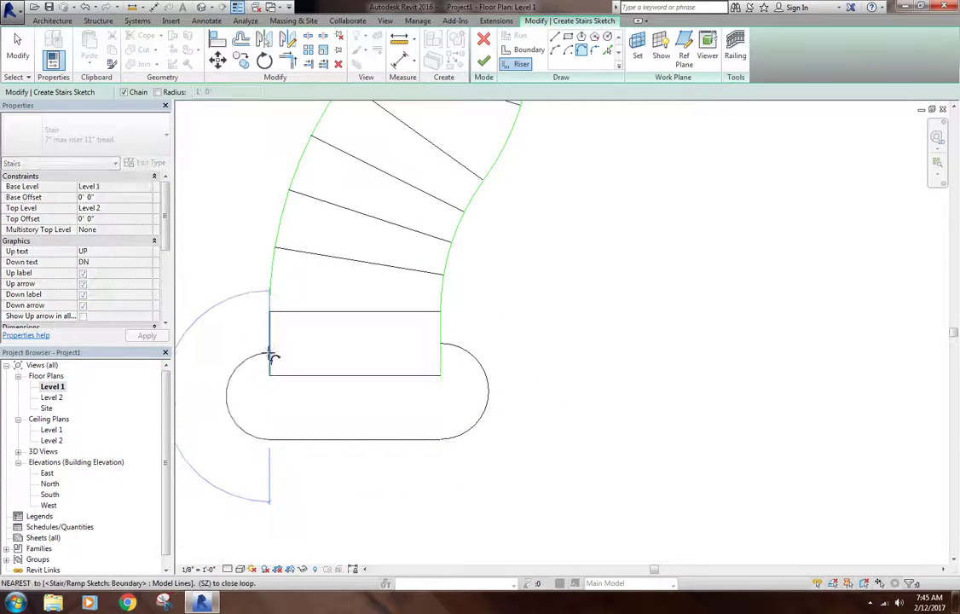
left_click(270, 345)
right_click(354, 343)
left_click(368, 343)
scroll(414, 401, "down", 4)
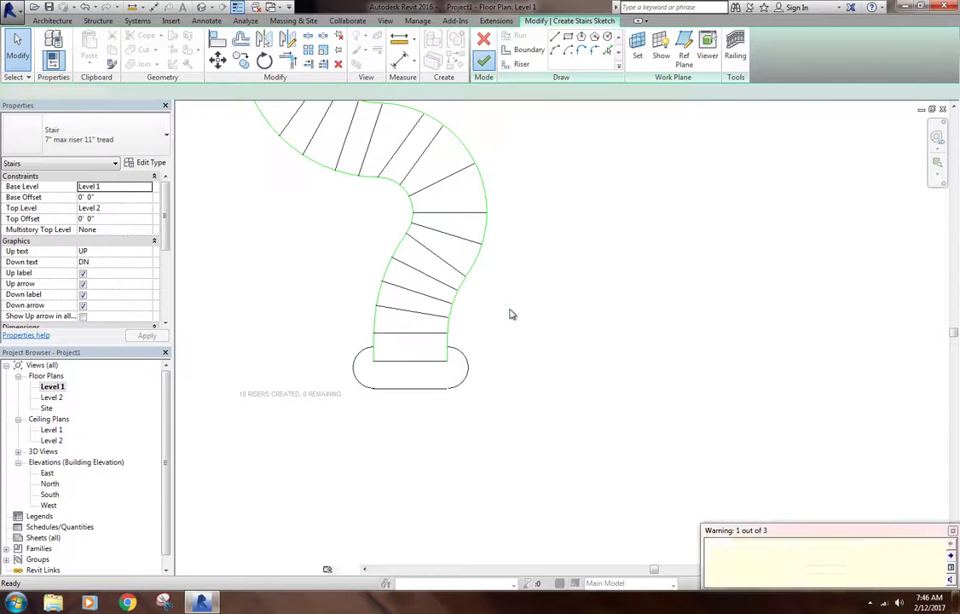
middle_click_drag(508, 316, 564, 334)
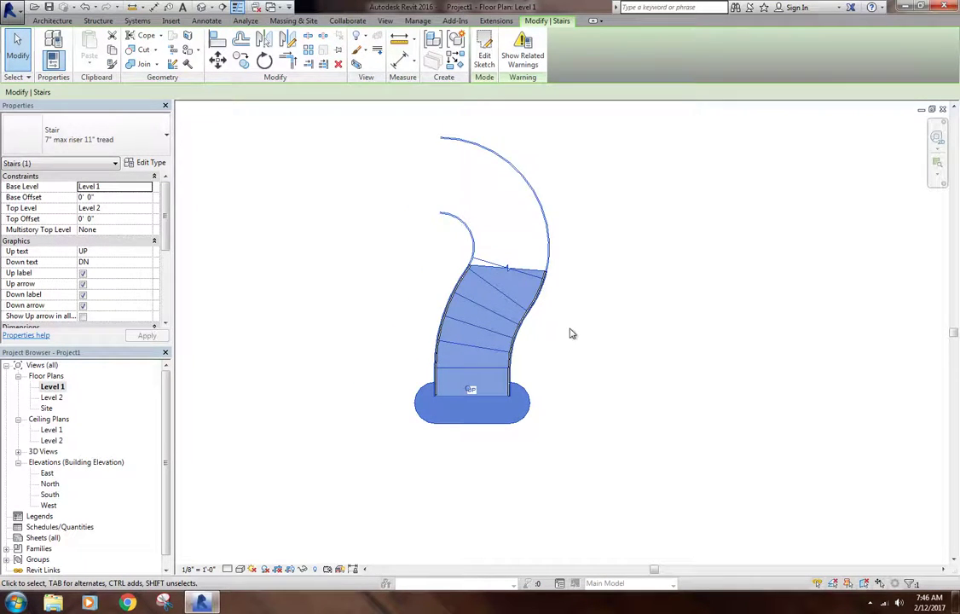
left_click(569, 334)
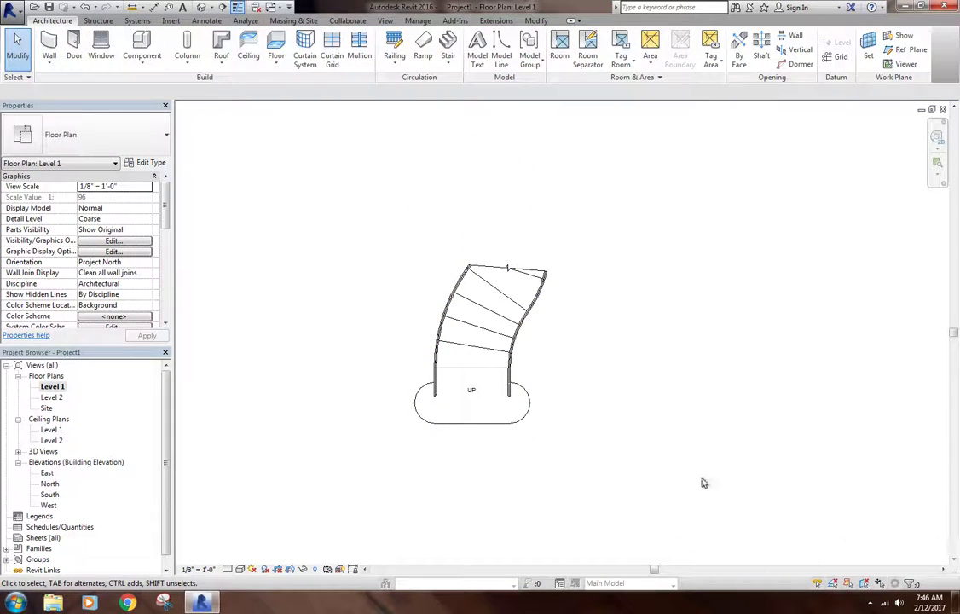
Examine the finished S-shaped stair in the Level 1 plan and from several angles in the 3D view
middle_click_drag(630, 378, 601, 411)
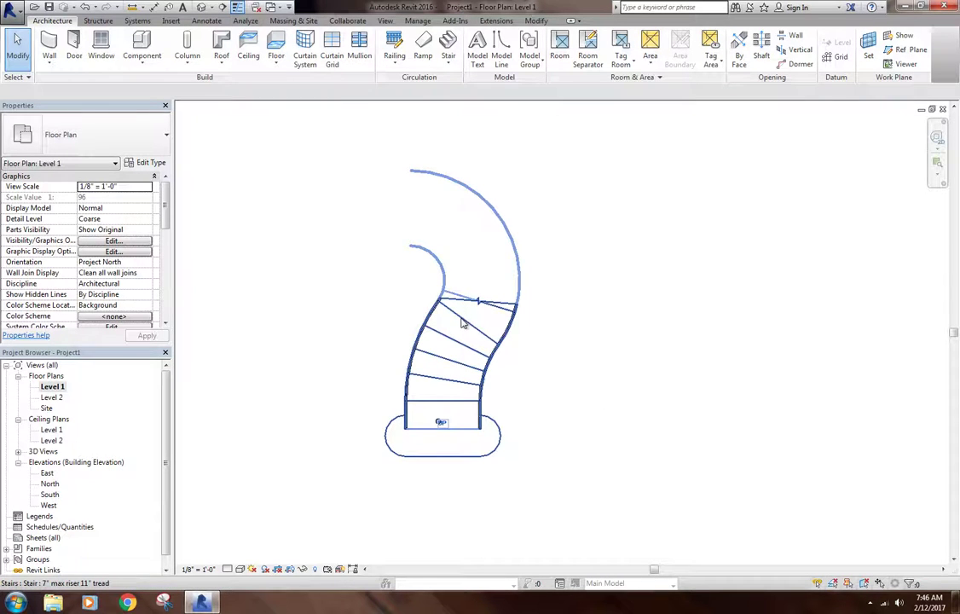
scroll(459, 327, "up", 2)
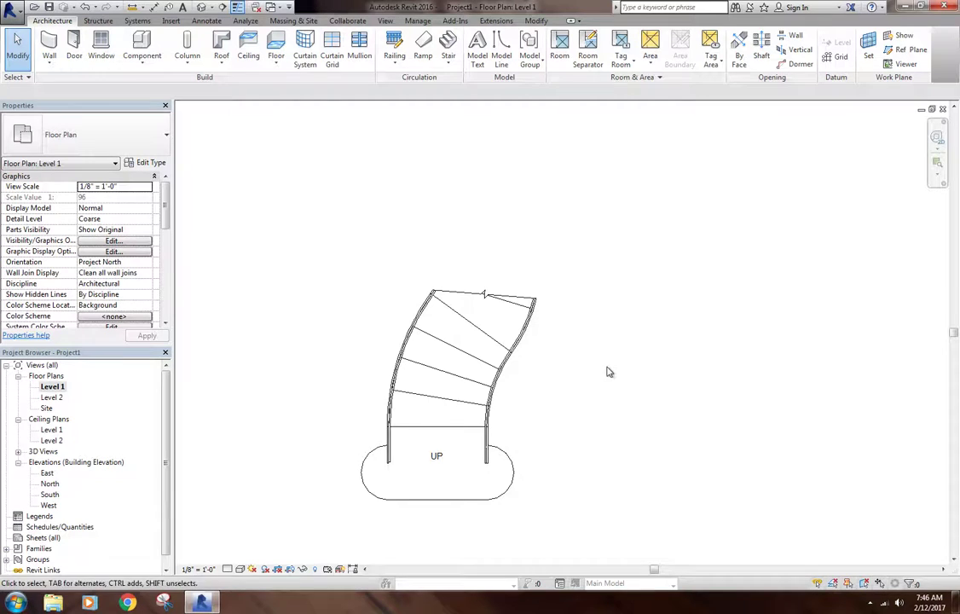
scroll(491, 337, "up", 1)
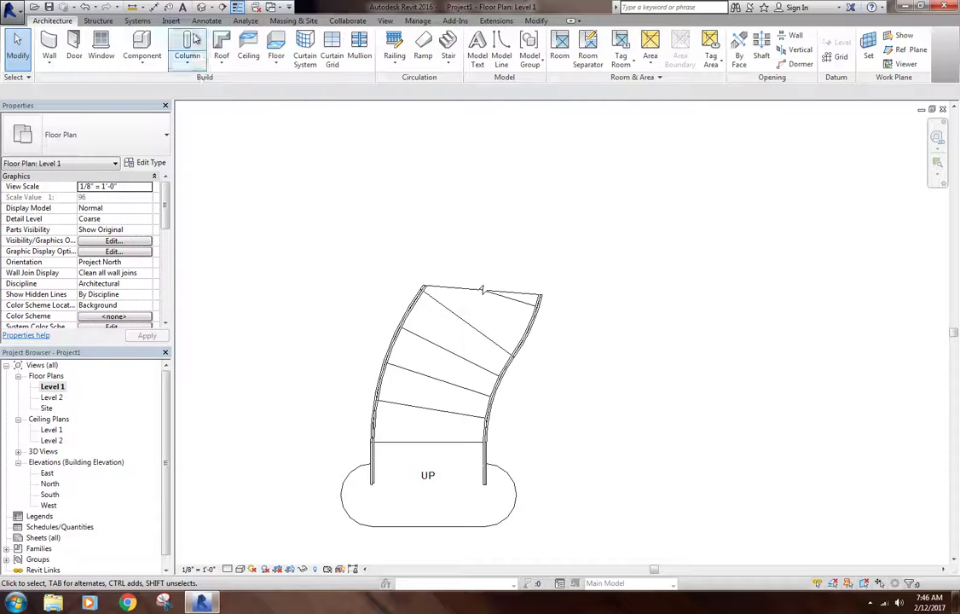
left_click(201, 7)
middle_click_drag(577, 384, 555, 407, "shift")
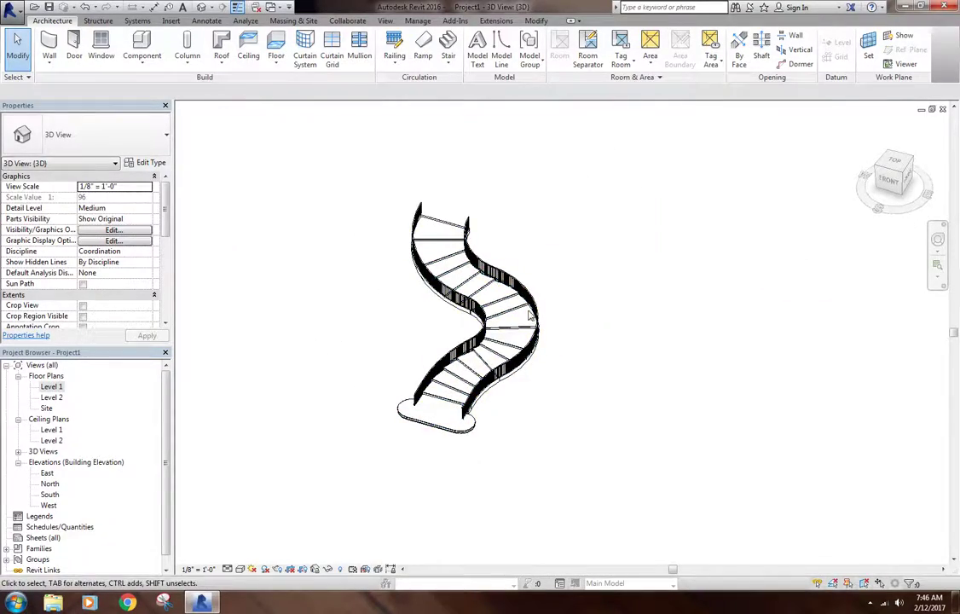
middle_click_drag(522, 421, 634, 289, "shift")
middle_click_drag(408, 518, 431, 439, "shift")
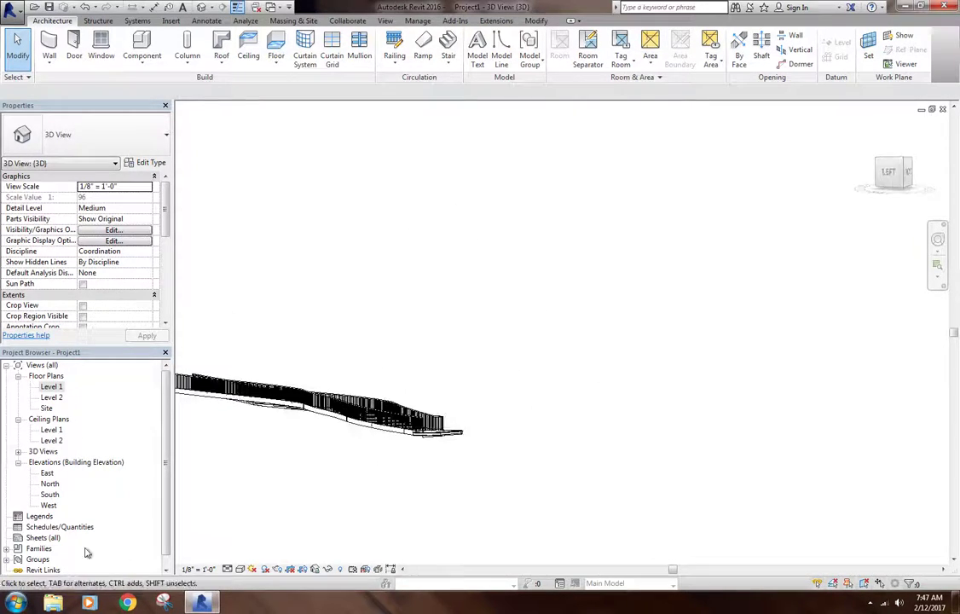
Inspect the curved stair against Level 1 and Level 2 in the East elevation
double_click(47, 473)
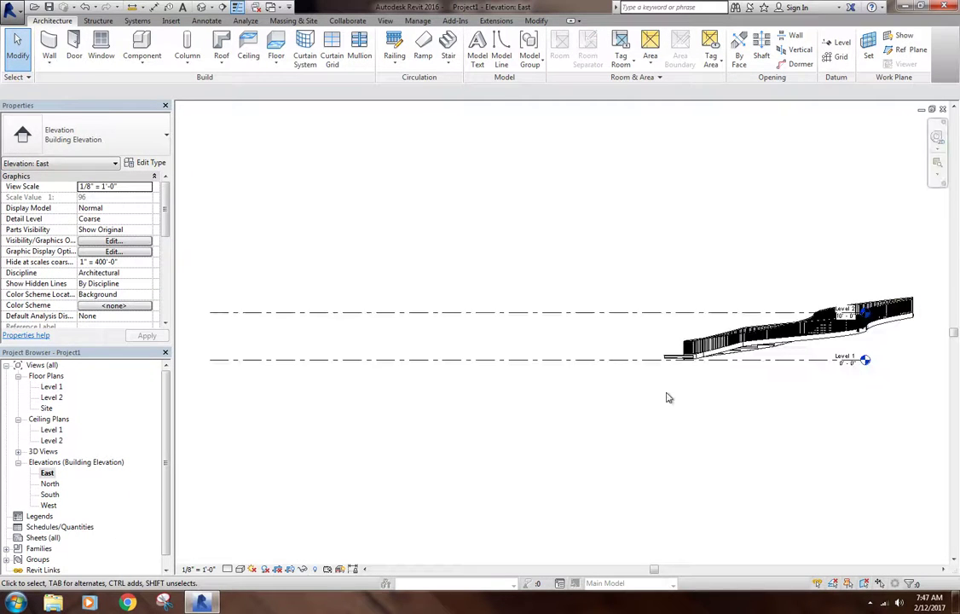
scroll(443, 421, "up", 3)
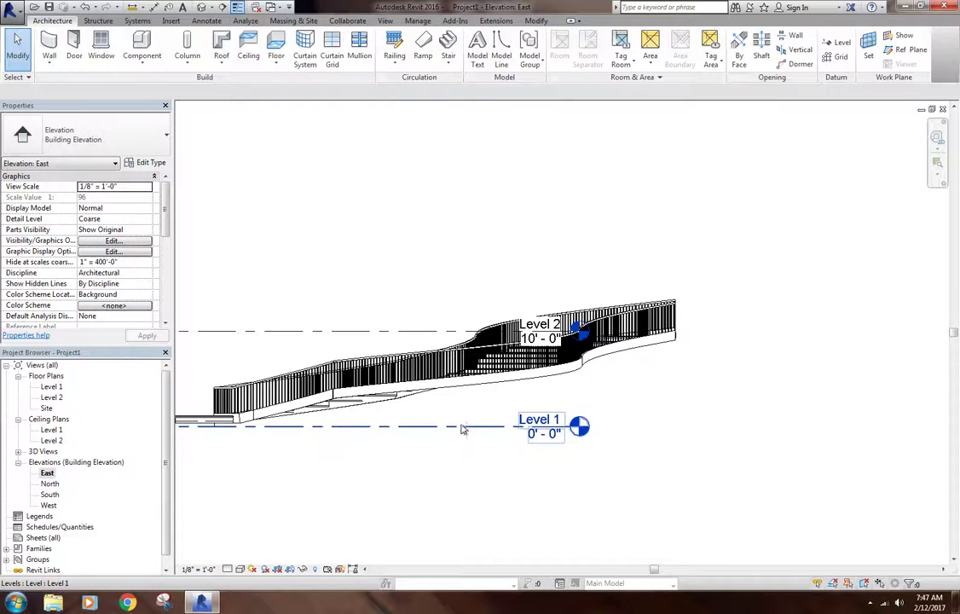
middle_click_drag(251, 489, 334, 484)
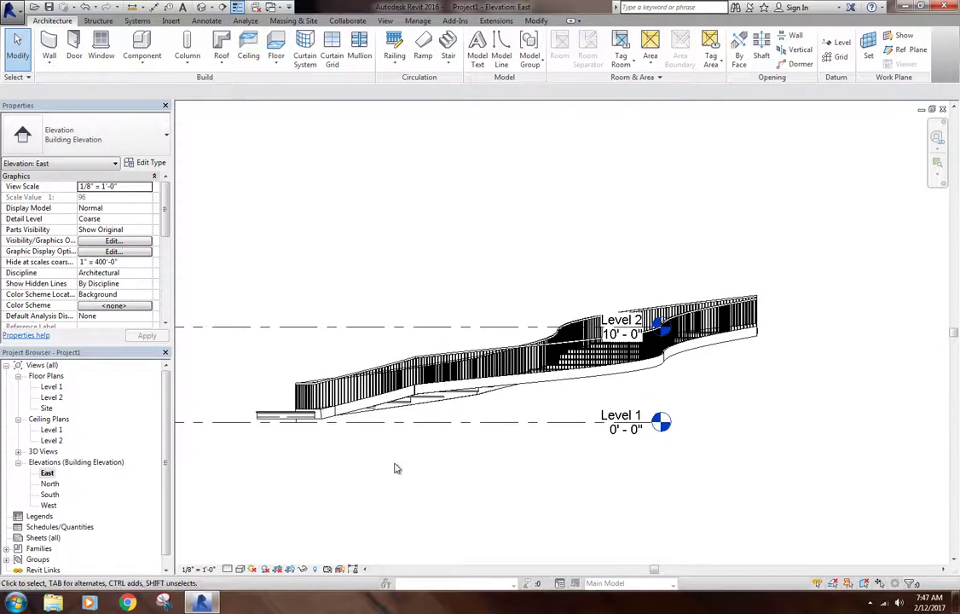
Return to the 3D view and inspect the curved stair's treads, railings and rounded first step from the side and front
left_click(201, 7)
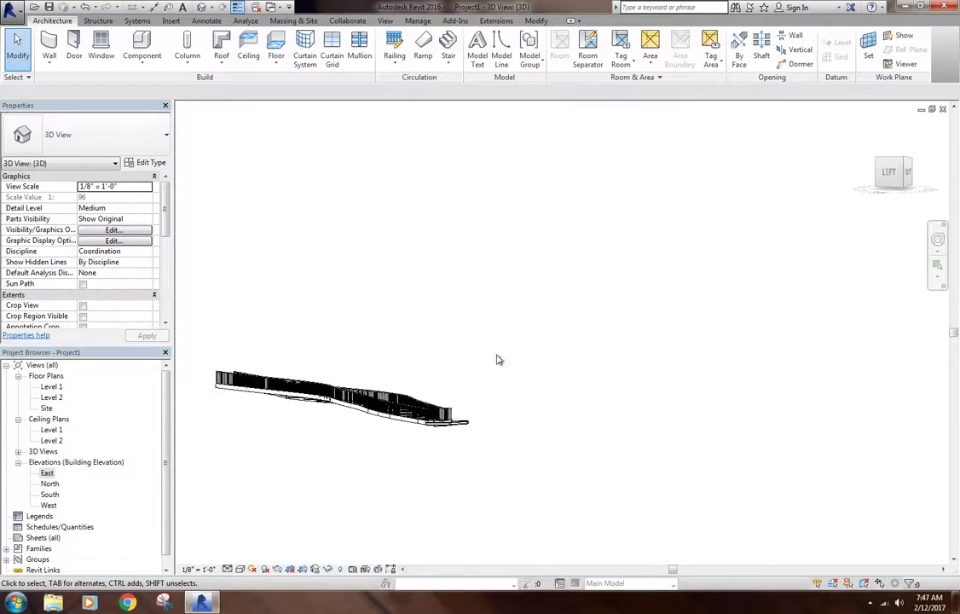
middle_click_drag(497, 358, 468, 403, "shift")
scroll(375, 412, "up", 5)
middle_click_drag(376, 412, 497, 460, "shift")
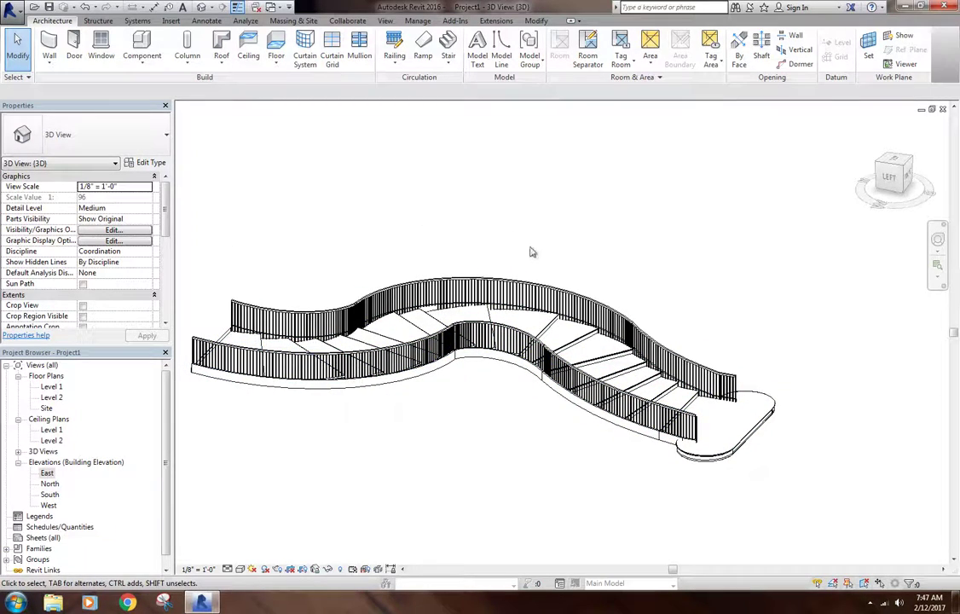
middle_click_drag(643, 255, 413, 386, "shift")
scroll(442, 320, "down", 3)
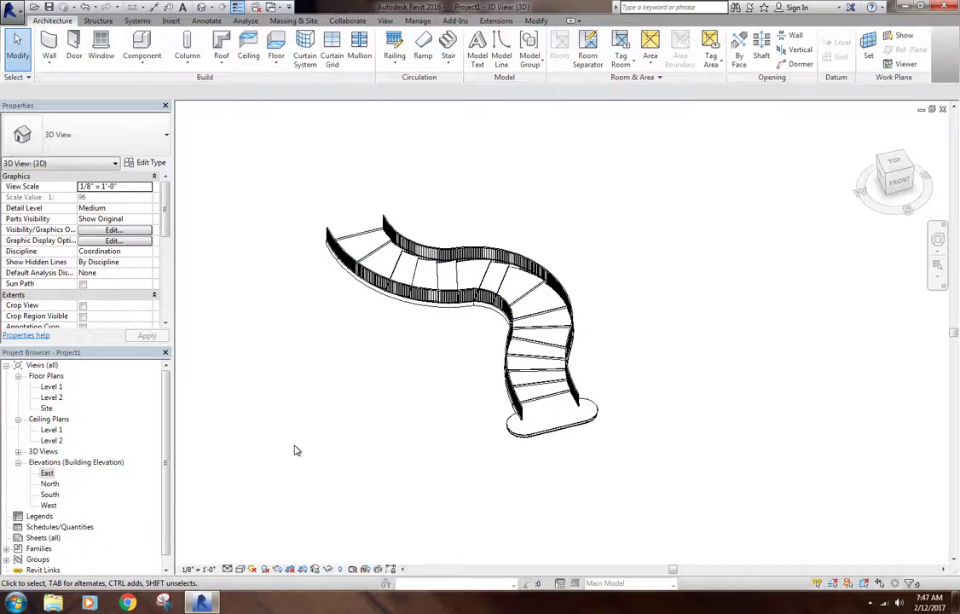
On the Level 1 plan, build a 3'-wide L-shaped component stair beside the curved one, with 12 risers upward and 6 to the right
double_click(56, 387)
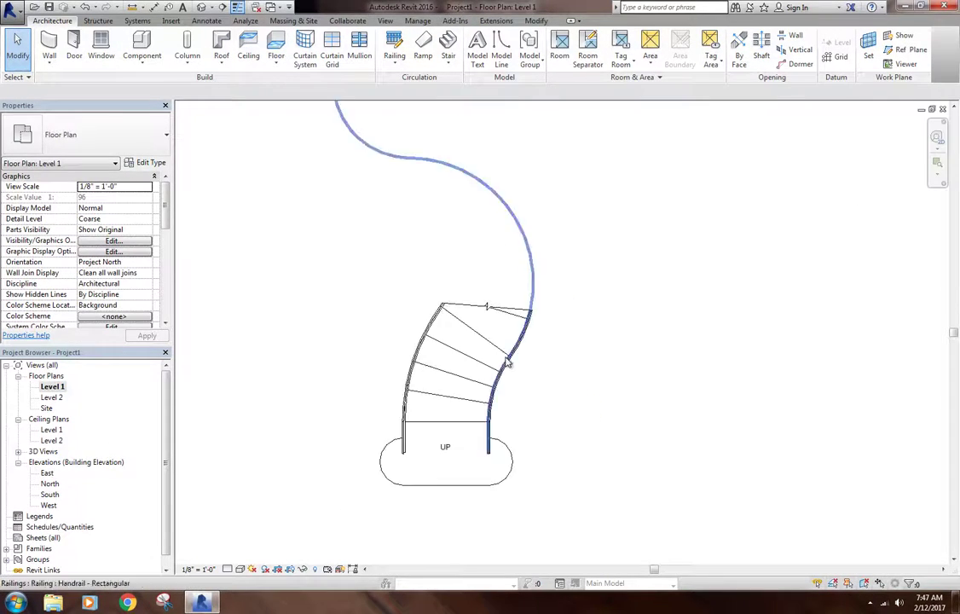
scroll(439, 360, "down", 2)
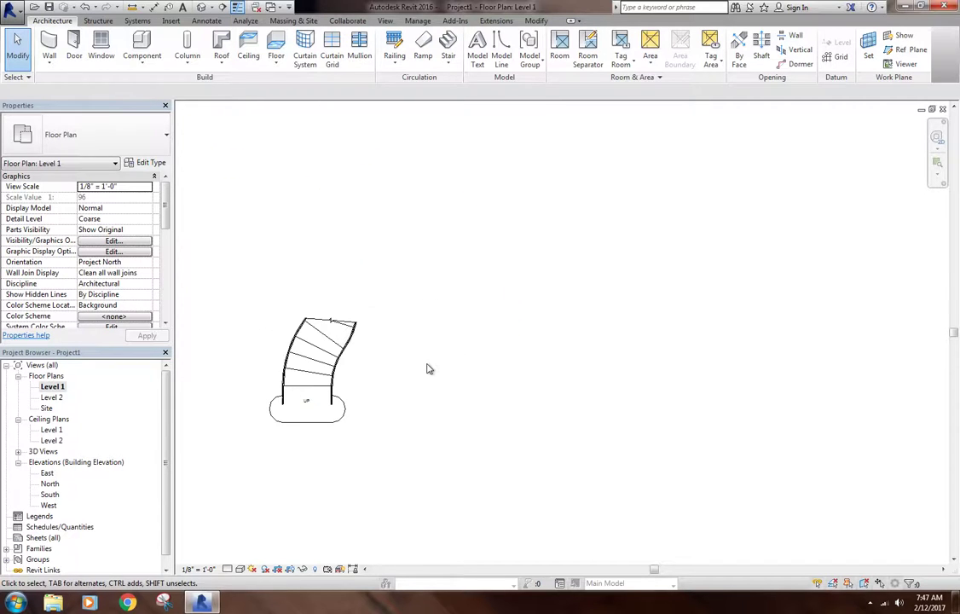
left_click(448, 62)
left_click(479, 85)
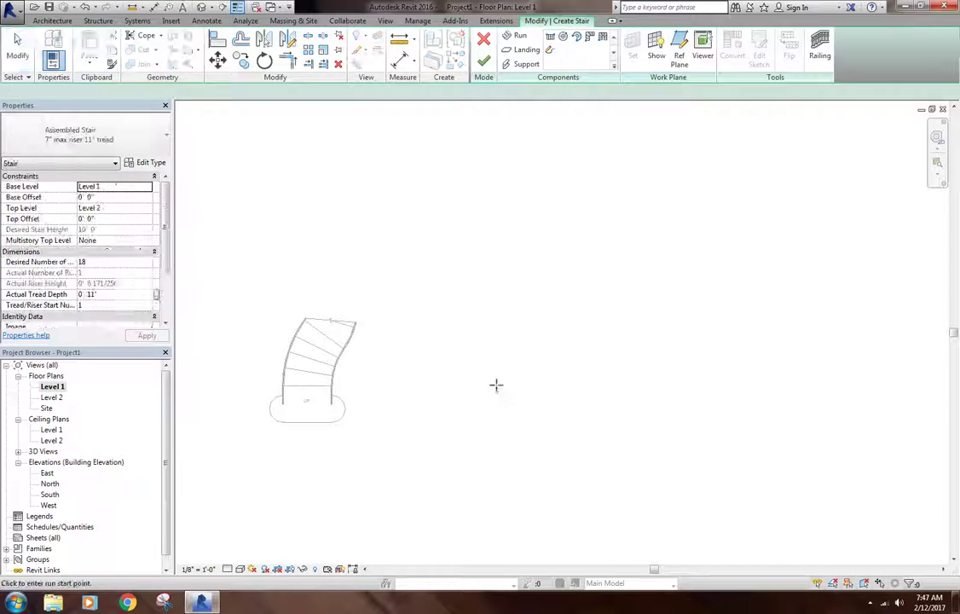
left_click(505, 378)
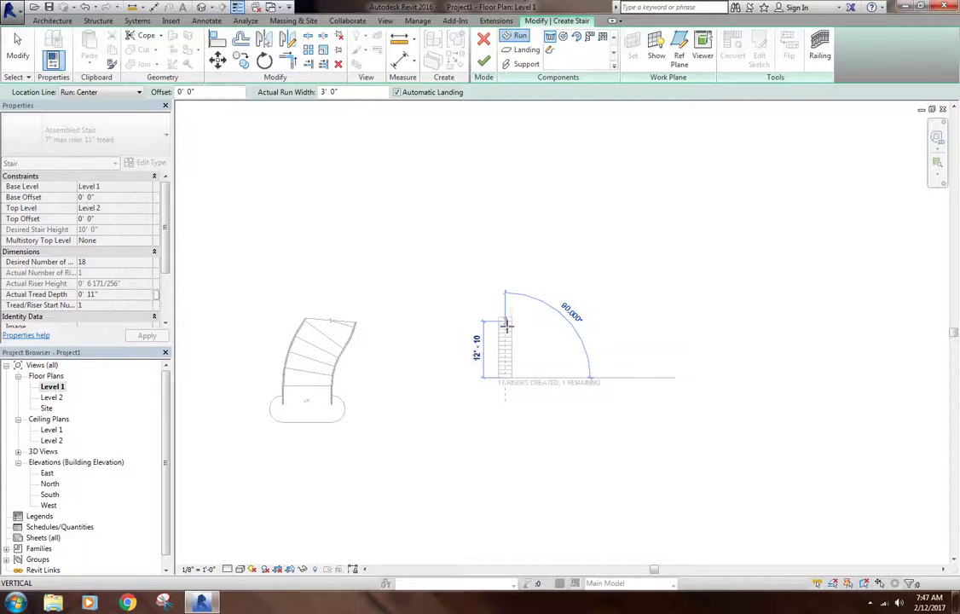
left_click(505, 329)
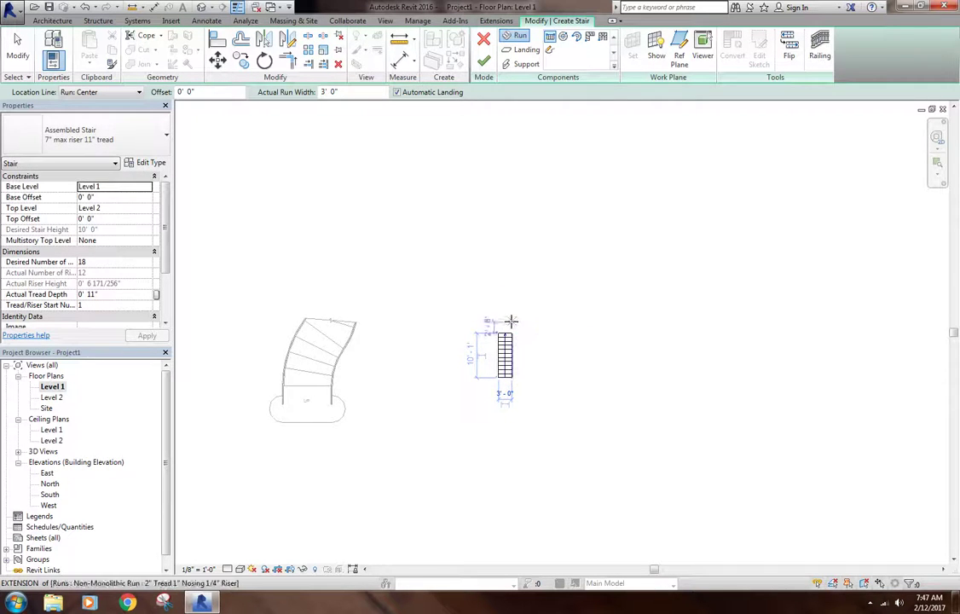
left_click(543, 321)
key("Escape")
scroll(506, 386, "up", 5)
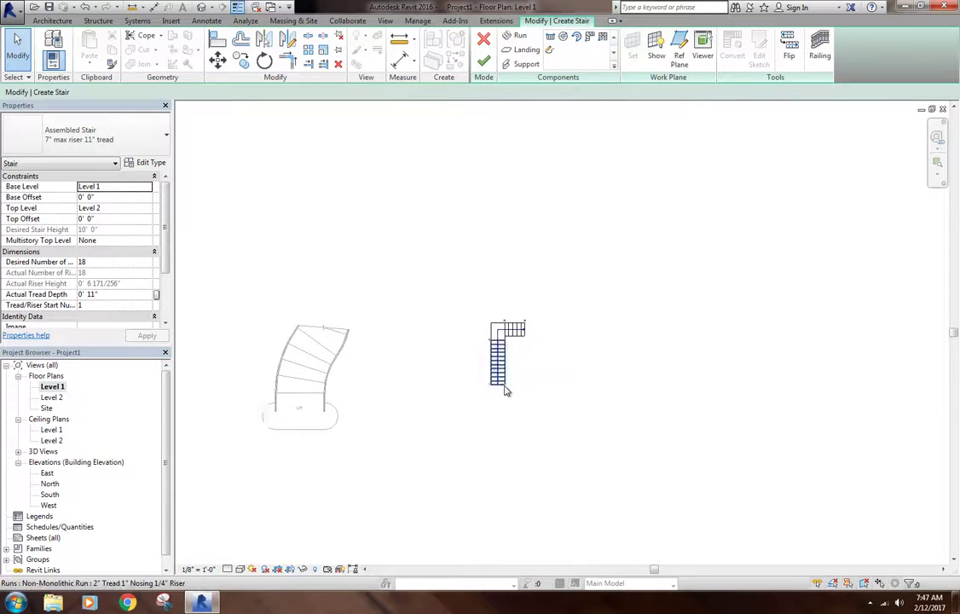
scroll(499, 380, "down", 4)
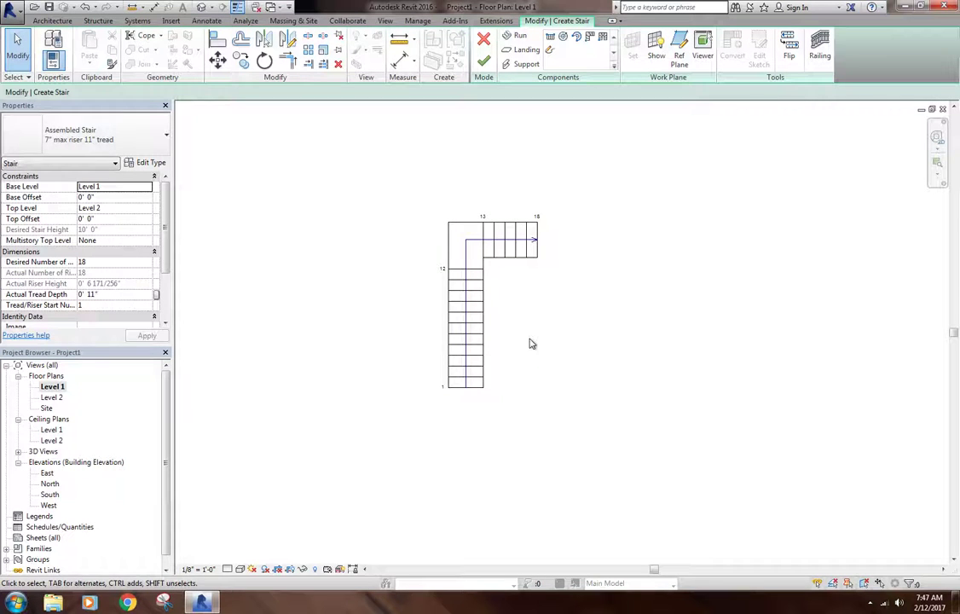
left_click(484, 65)
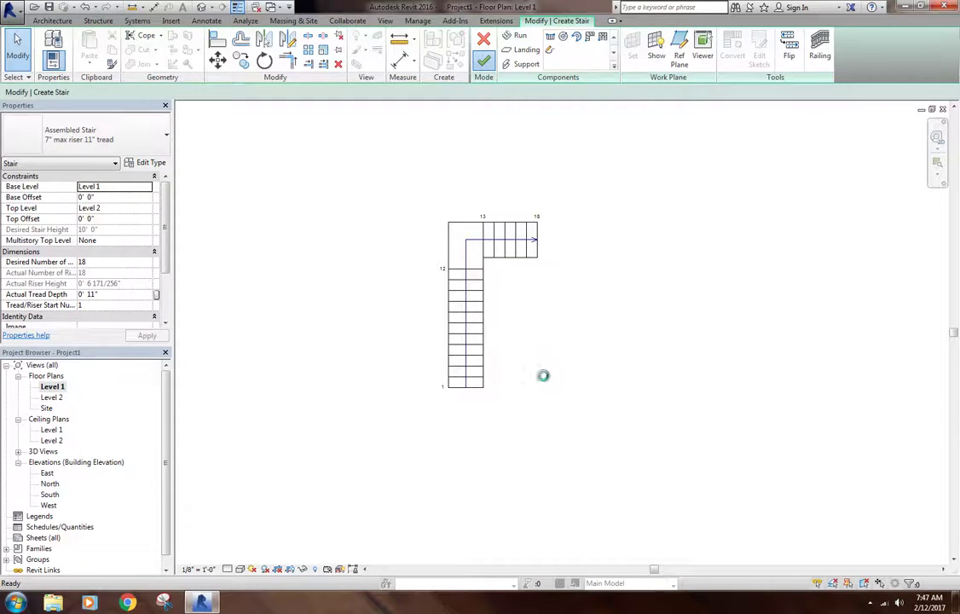
Reopen the L-shaped component stair for editing and convert its 12-riser run to a custom sketch-based component
left_click(463, 380)
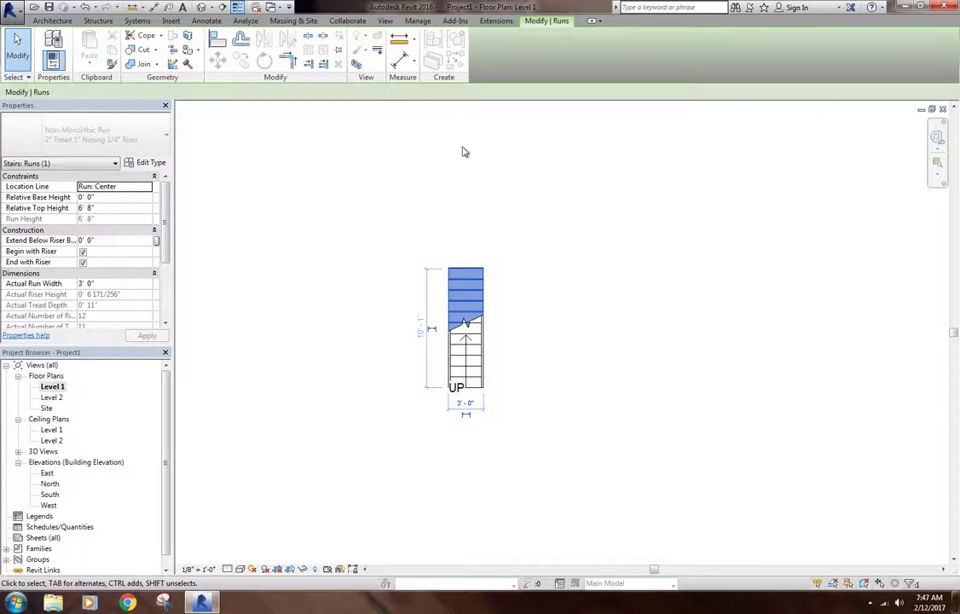
key("Escape")
left_click(458, 369)
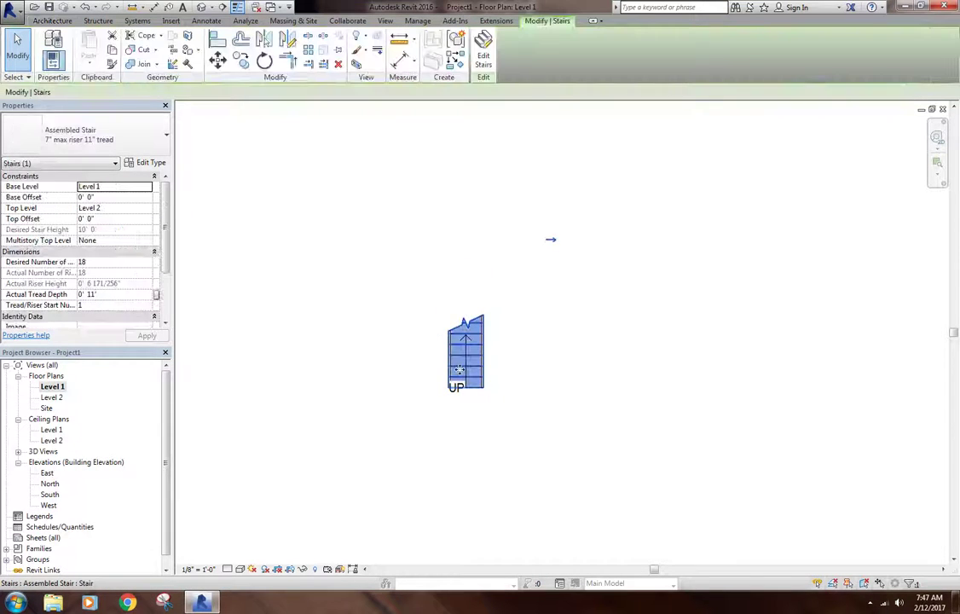
left_click(483, 54)
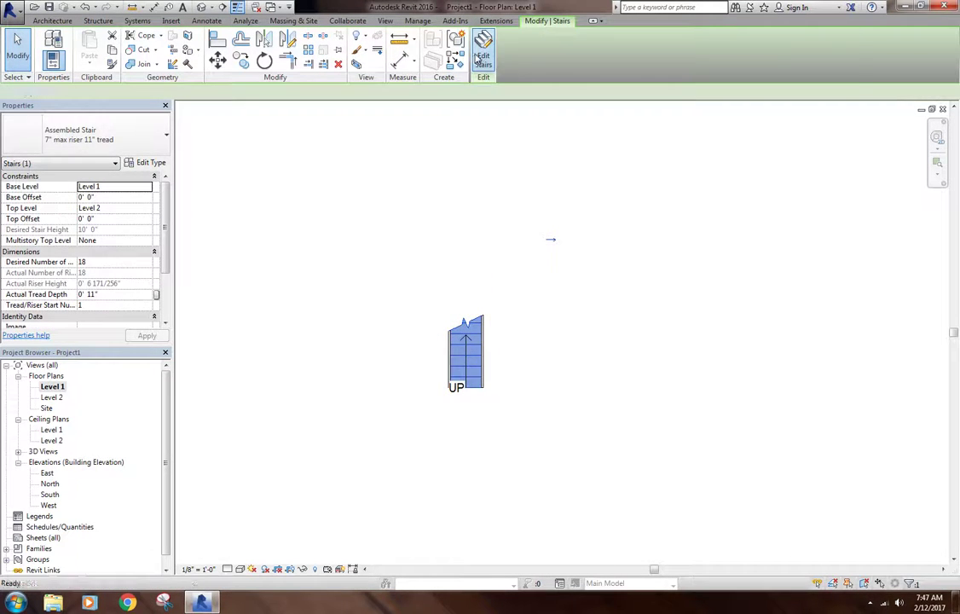
left_click(457, 348)
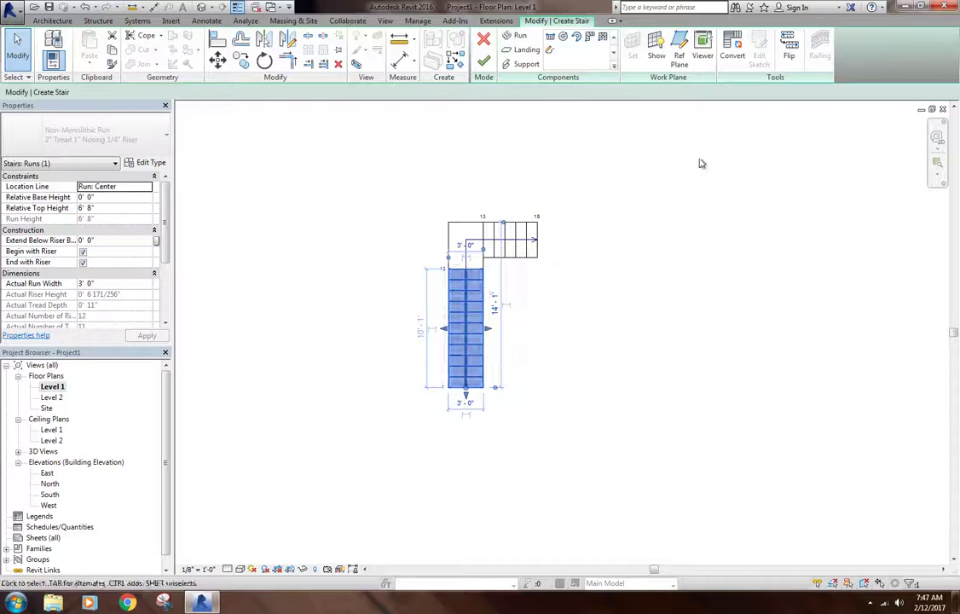
left_click(733, 44)
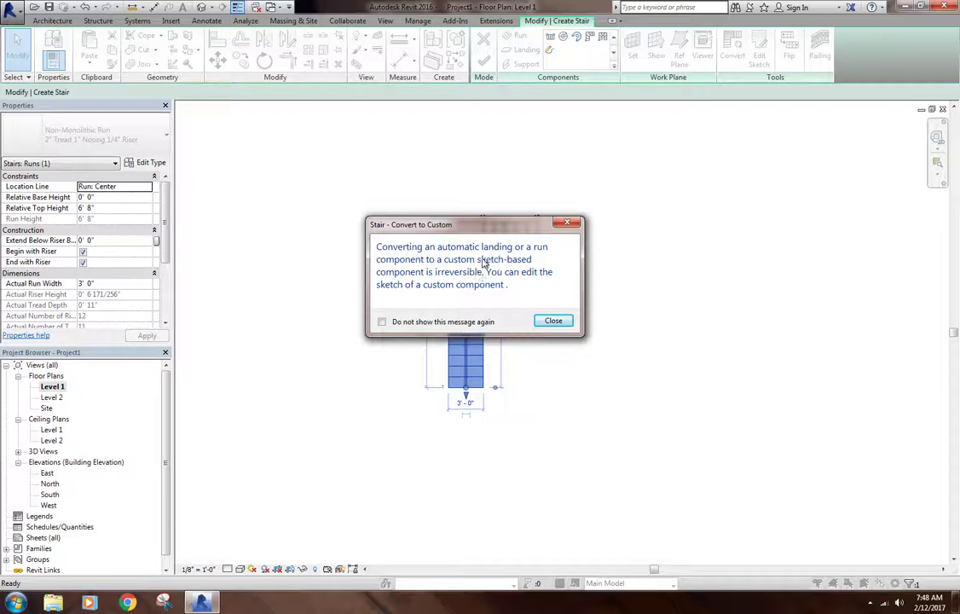
left_click(554, 321)
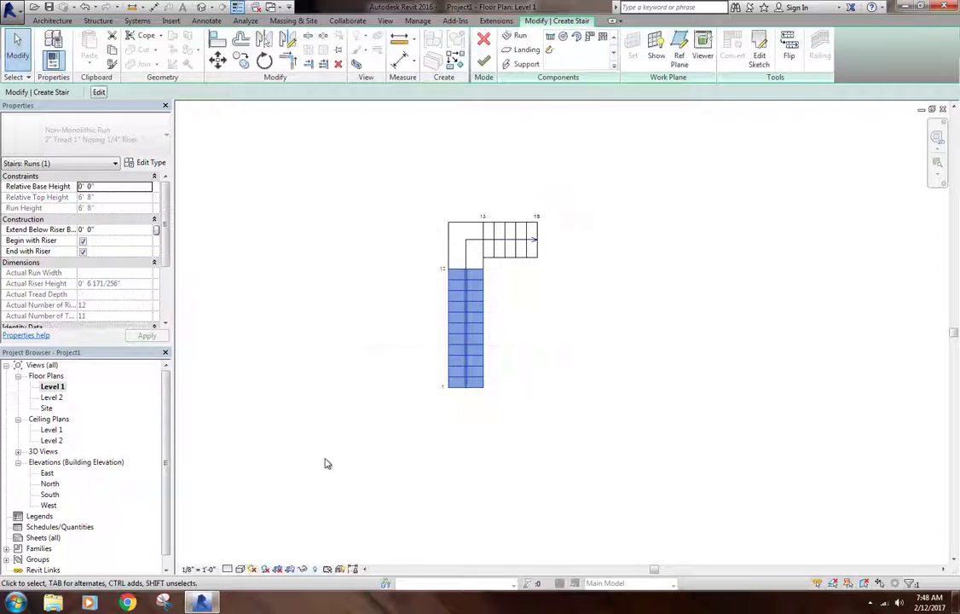
Open the converted run's sketch, examine its boundary, riser and stair path lines, and finish the sketch
left_click(759, 57)
scroll(537, 348, "up", 3)
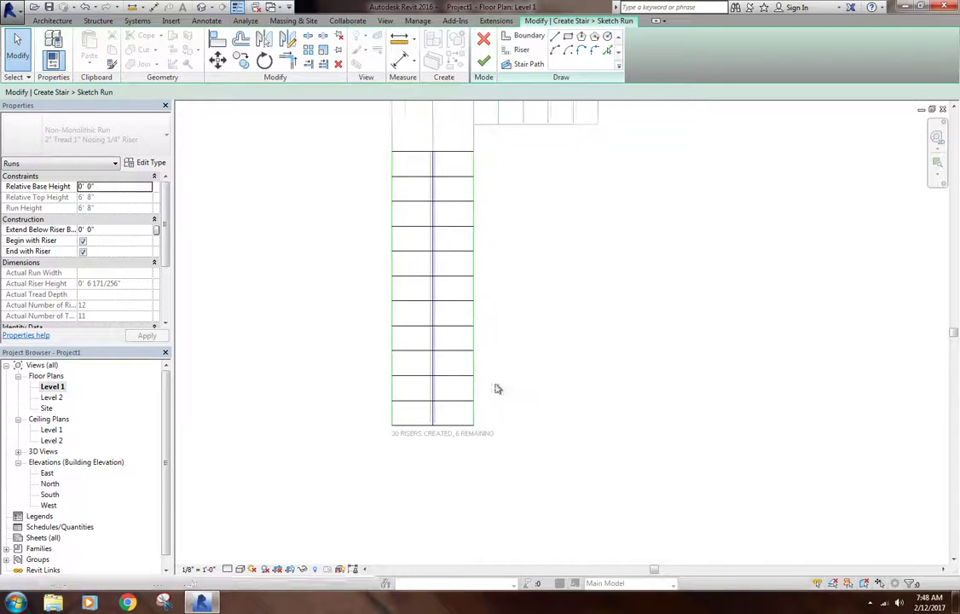
scroll(602, 335, "down", 4)
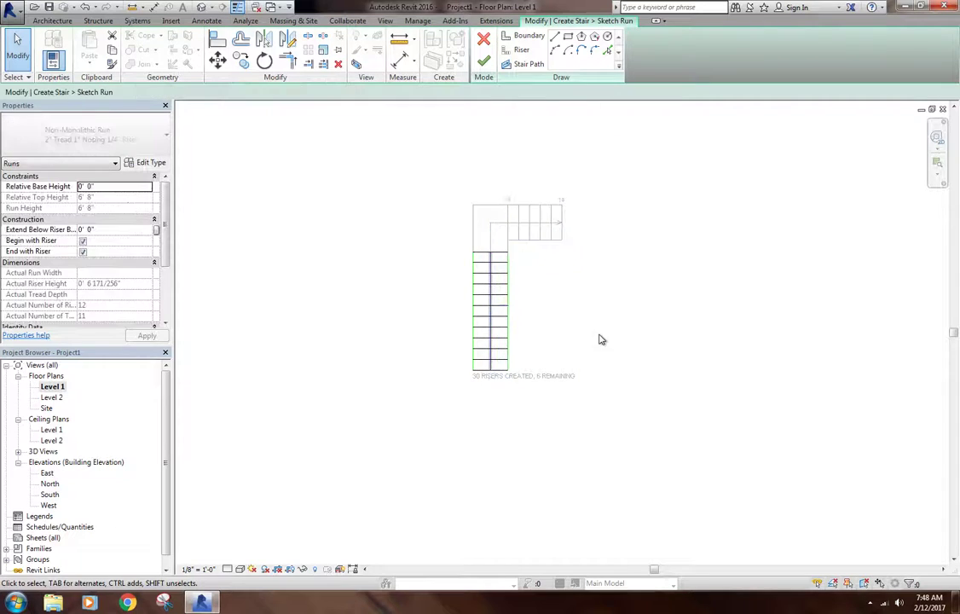
scroll(563, 324, "up", 2)
scroll(554, 314, "up", 2)
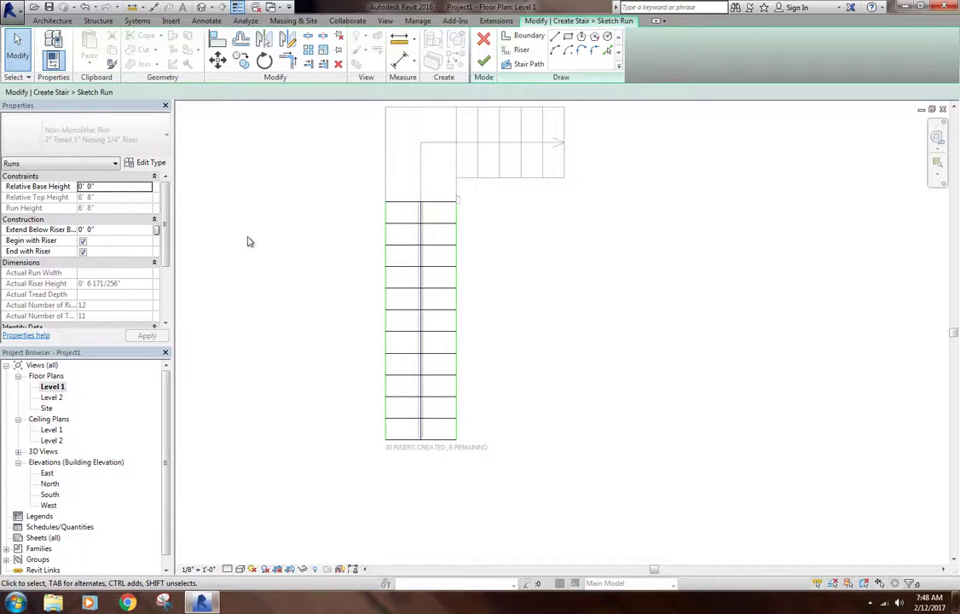
middle_click_drag(536, 233, 529, 223)
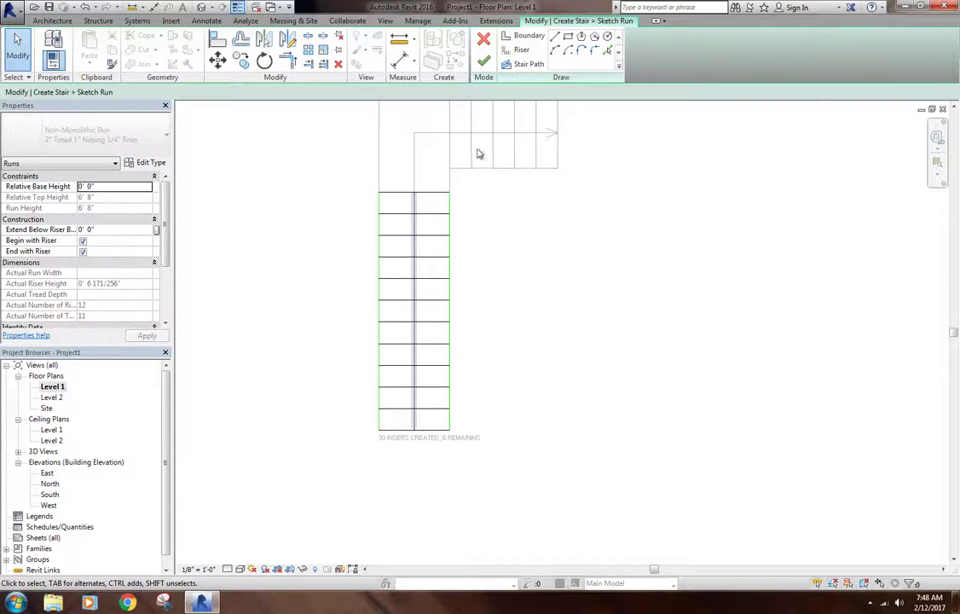
left_click(448, 394)
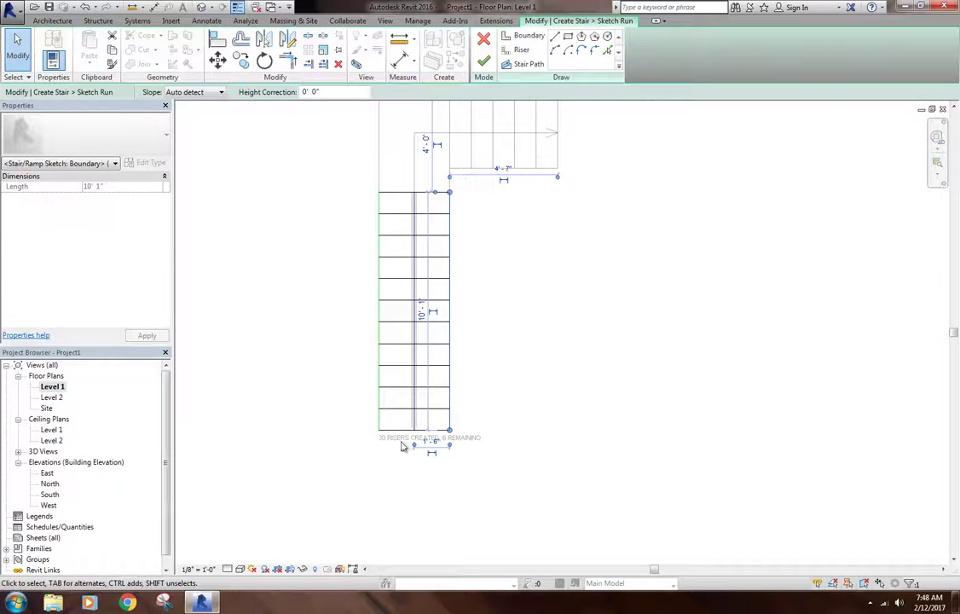
left_click(512, 432)
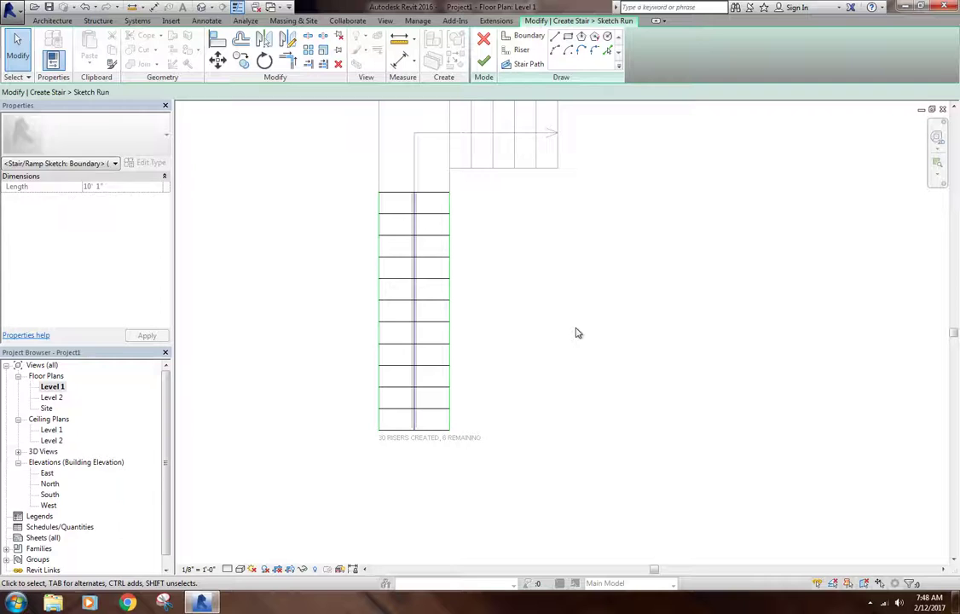
left_click(483, 64)
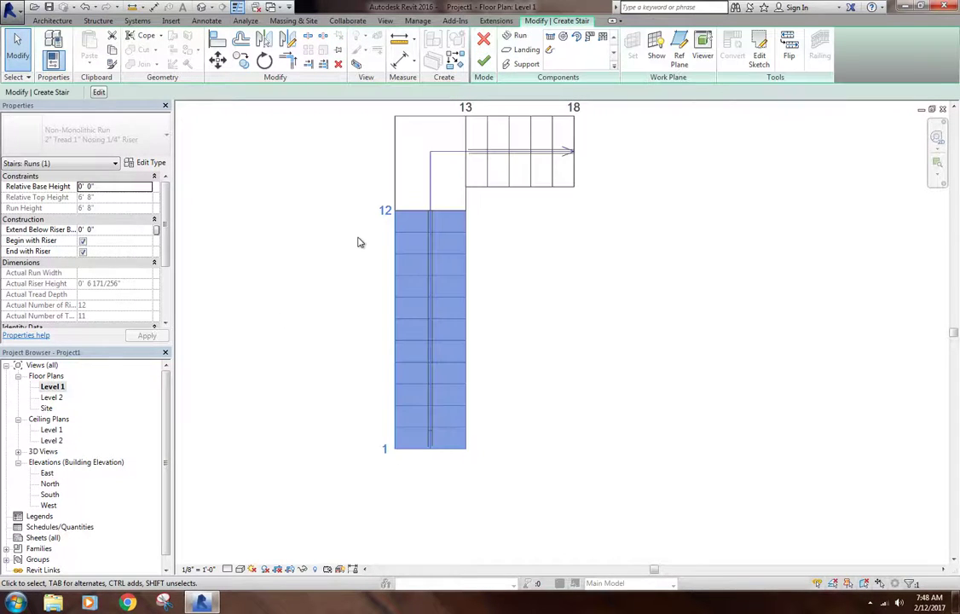
Finish editing the L-shaped stair and return to the Level 1 plan with the curved stair beside it
left_click(293, 223)
scroll(279, 268, "down", 4)
middle_click_drag(279, 268, 499, 328)
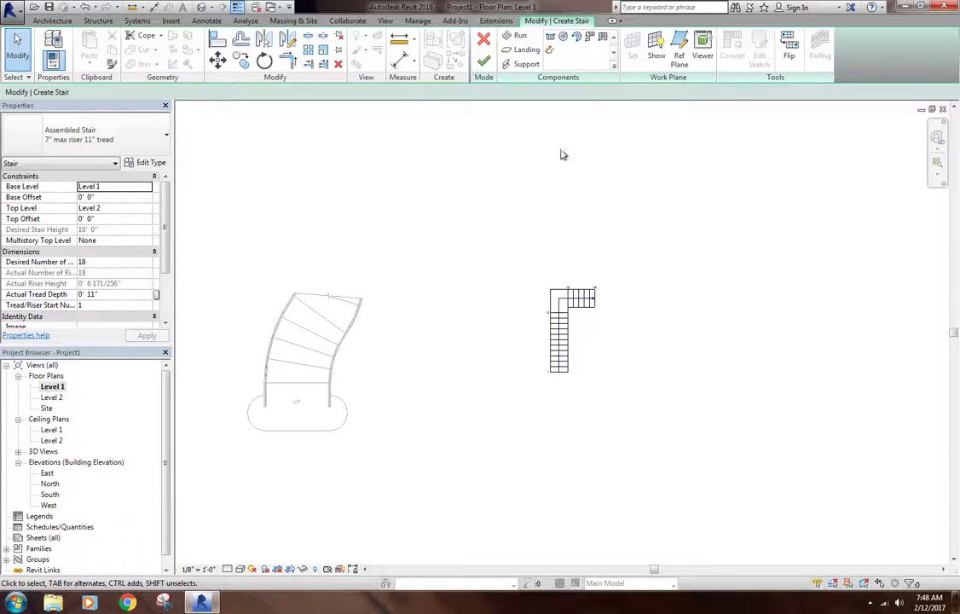
left_click(483, 63)
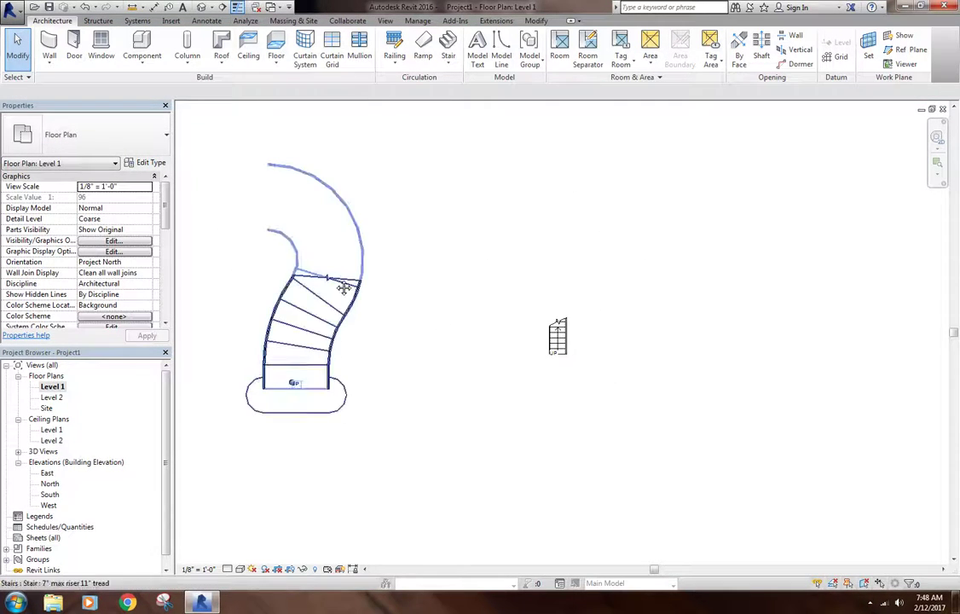
middle_click_drag(343, 288, 583, 379)
scroll(574, 358, "down", 2)
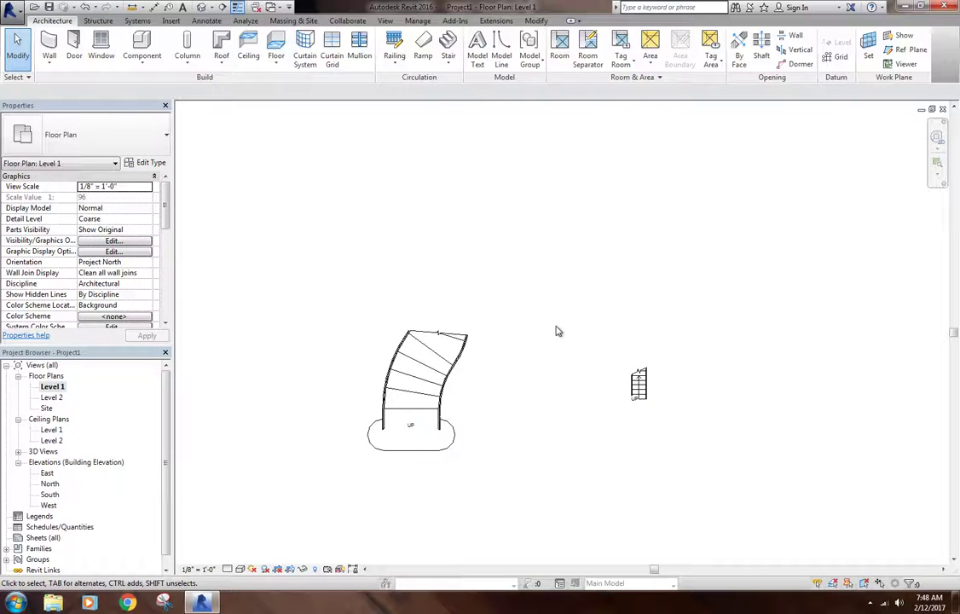